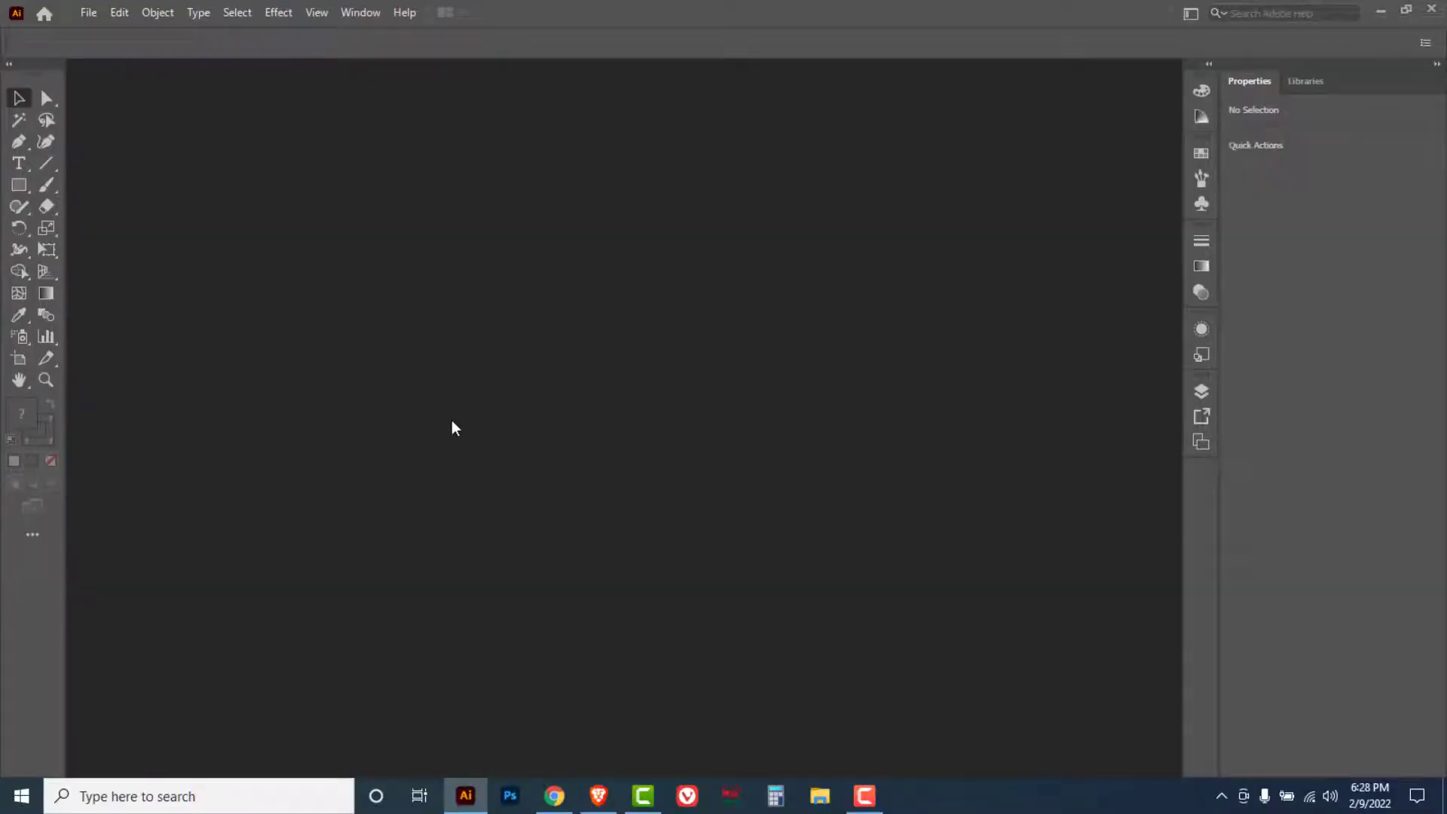
Create a new A4 landscape document in inches, keeping CMYK color mode and 300 ppi raster effects
click(84, 14)
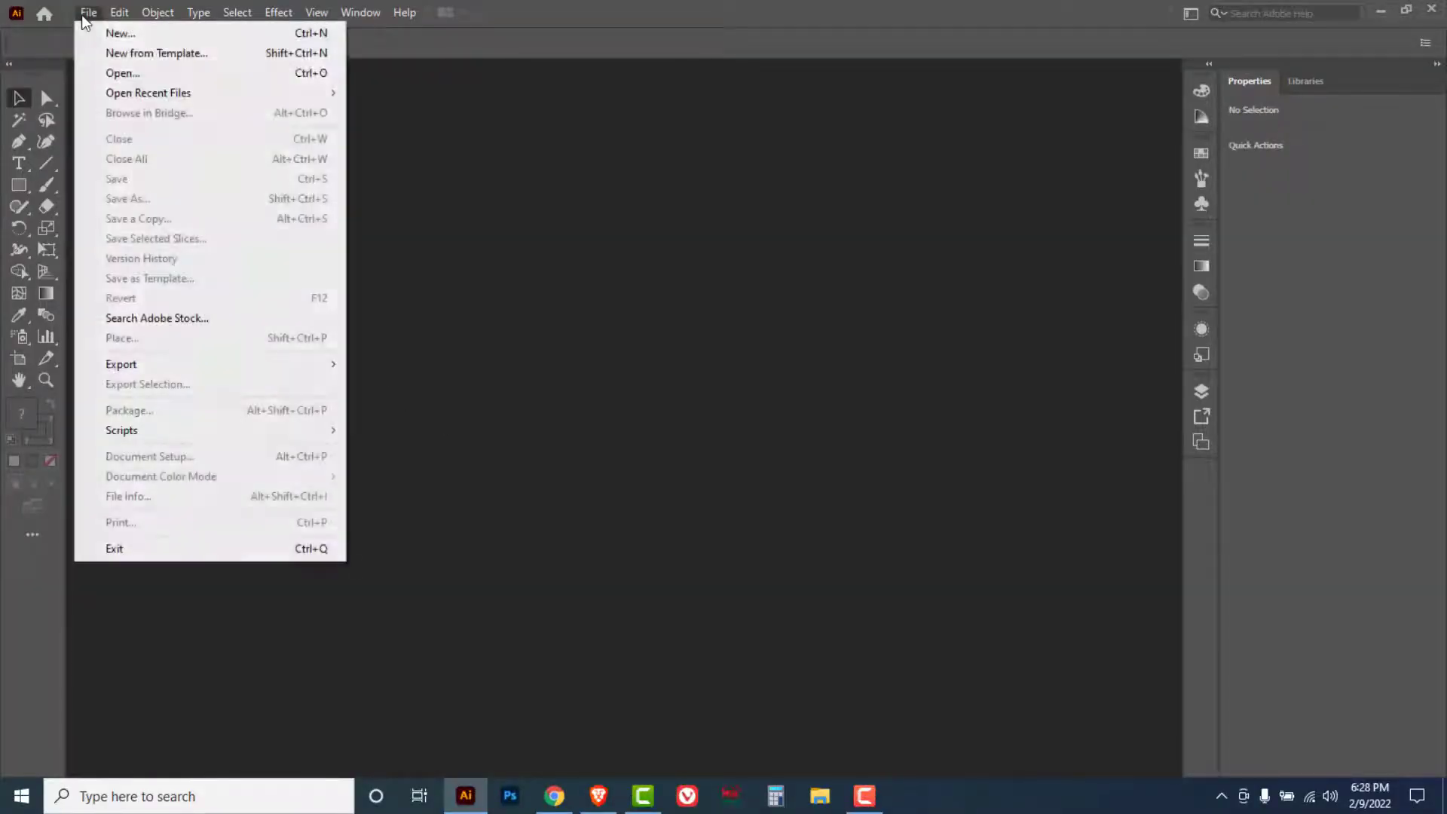
click(113, 30)
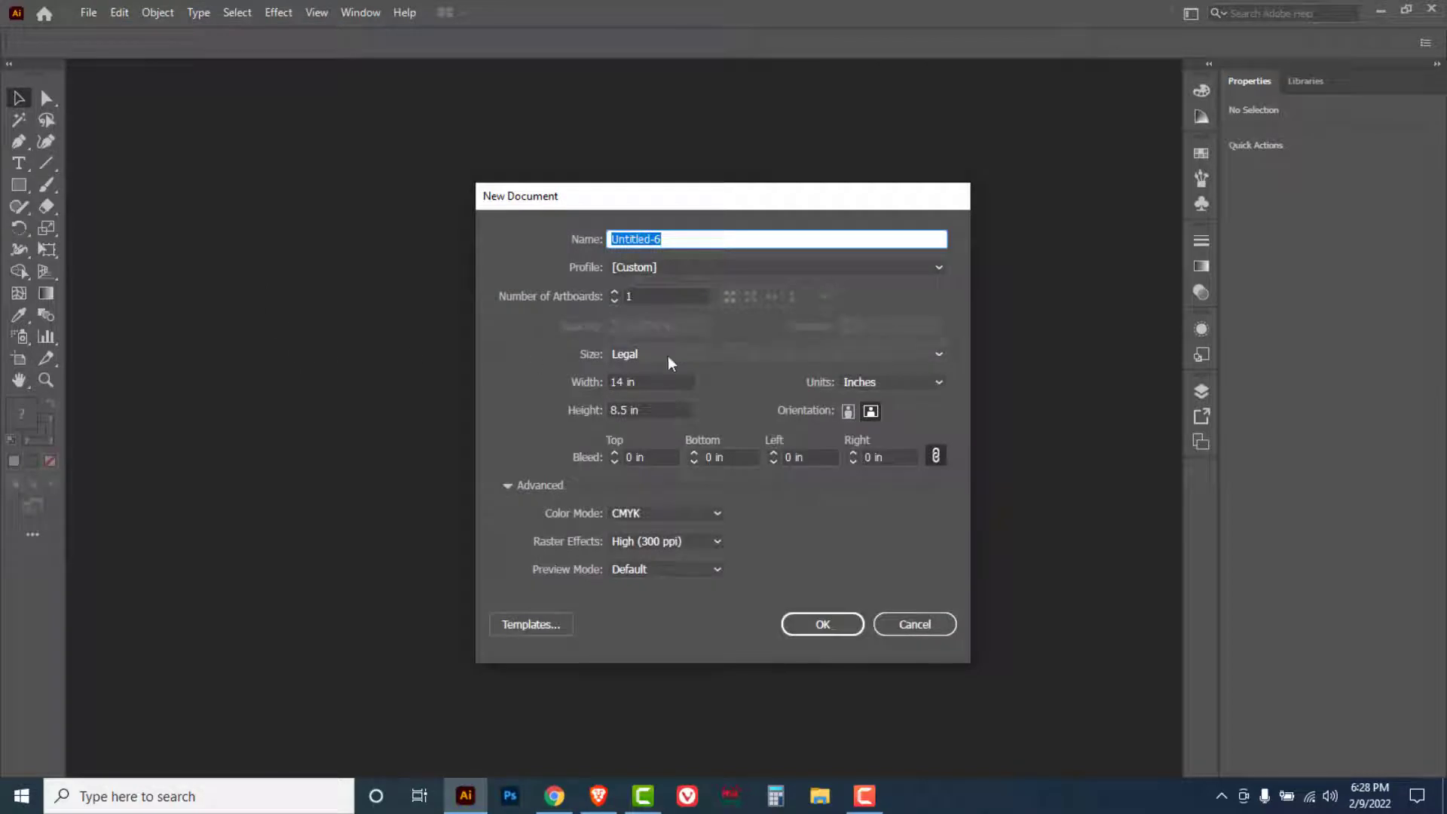
click(941, 353)
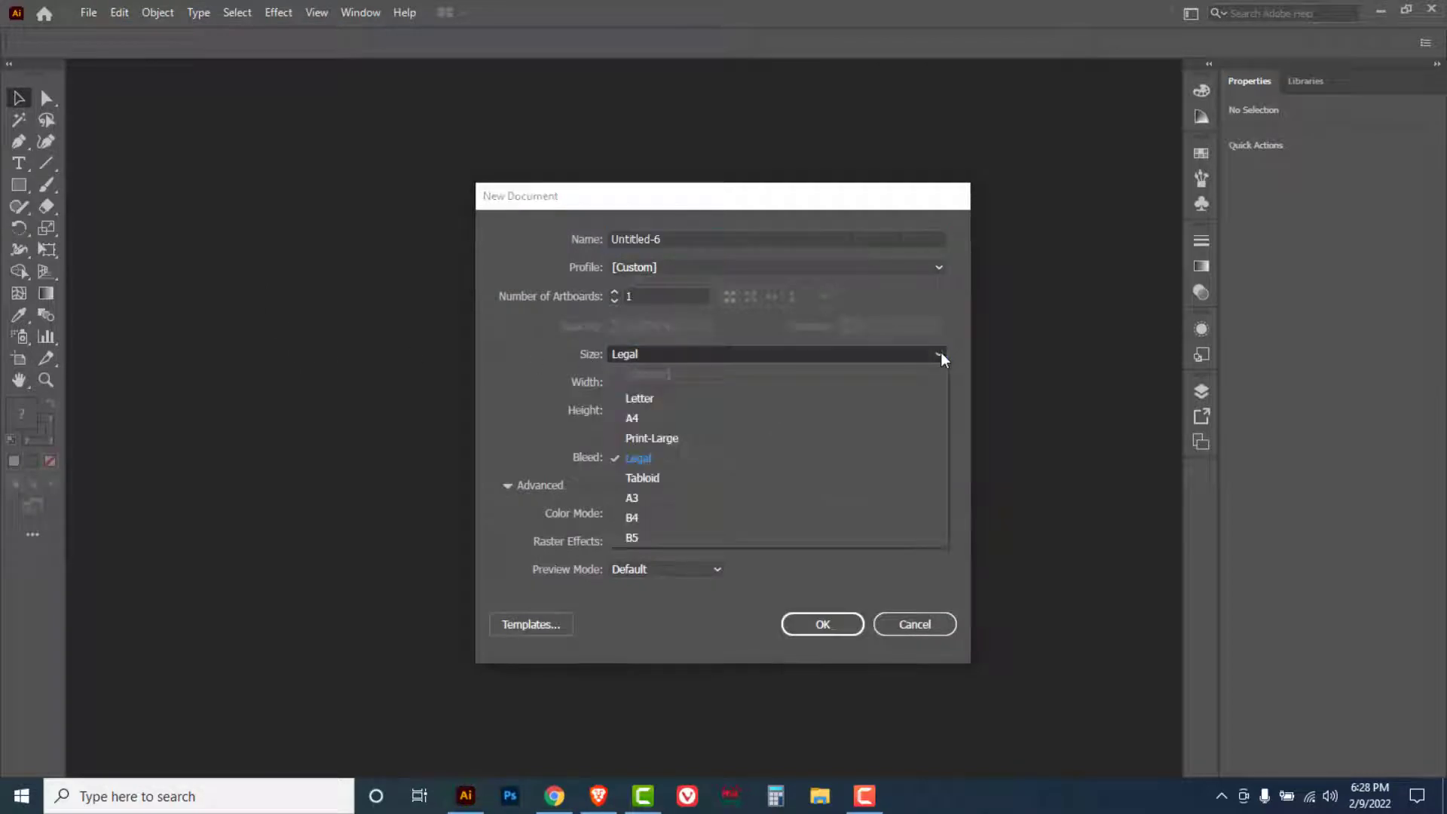
click(636, 414)
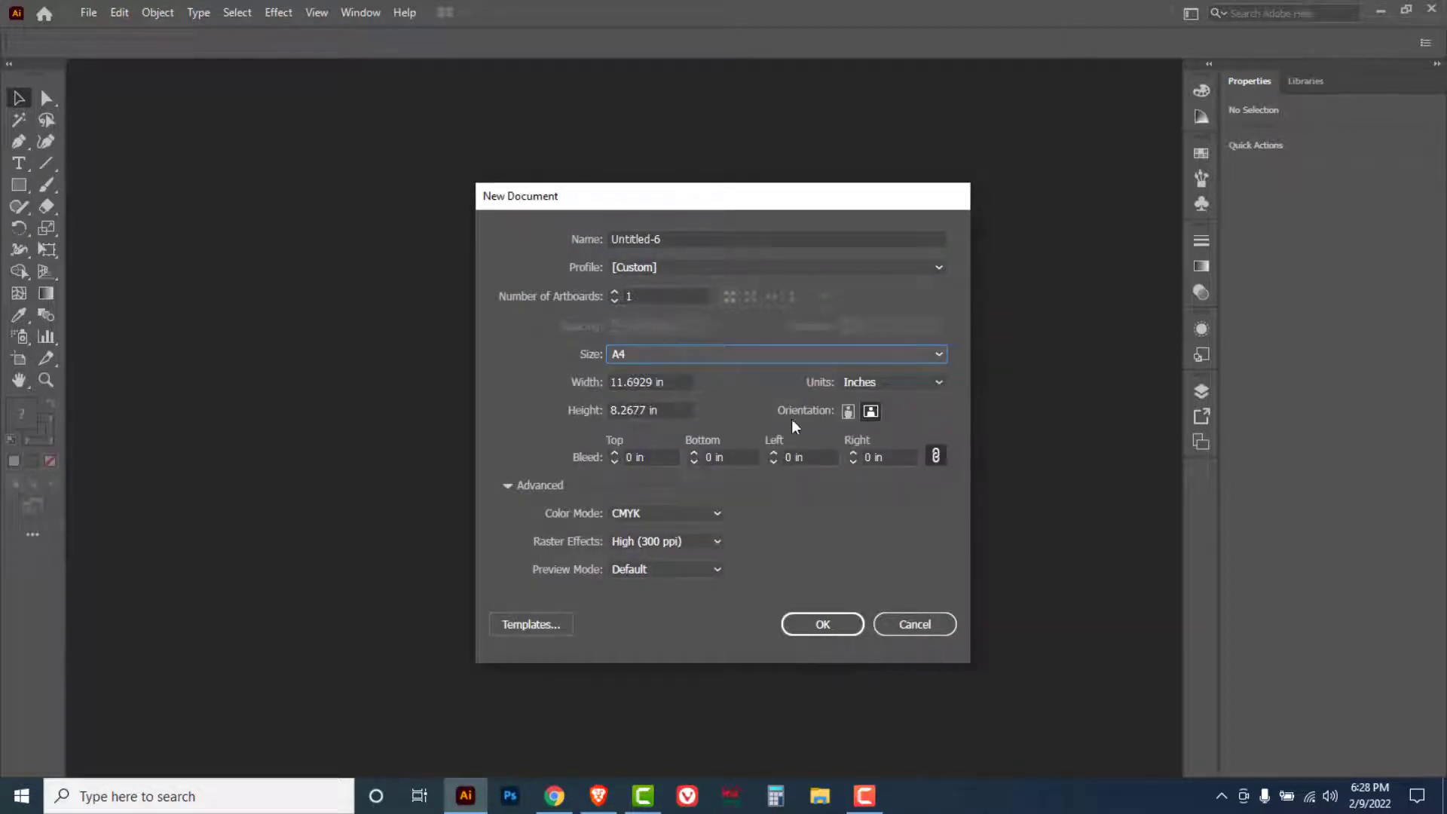
click(939, 383)
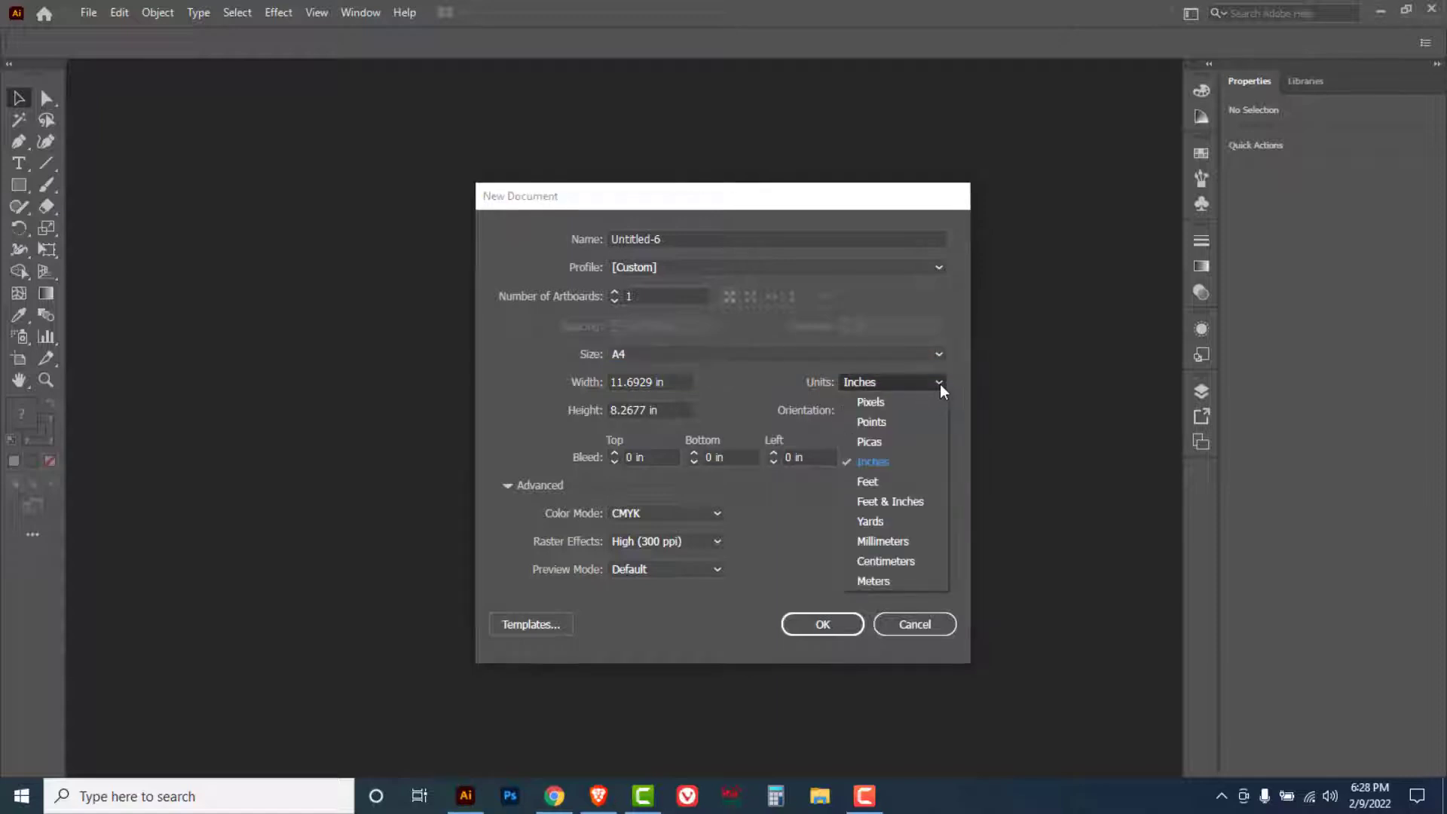
click(885, 466)
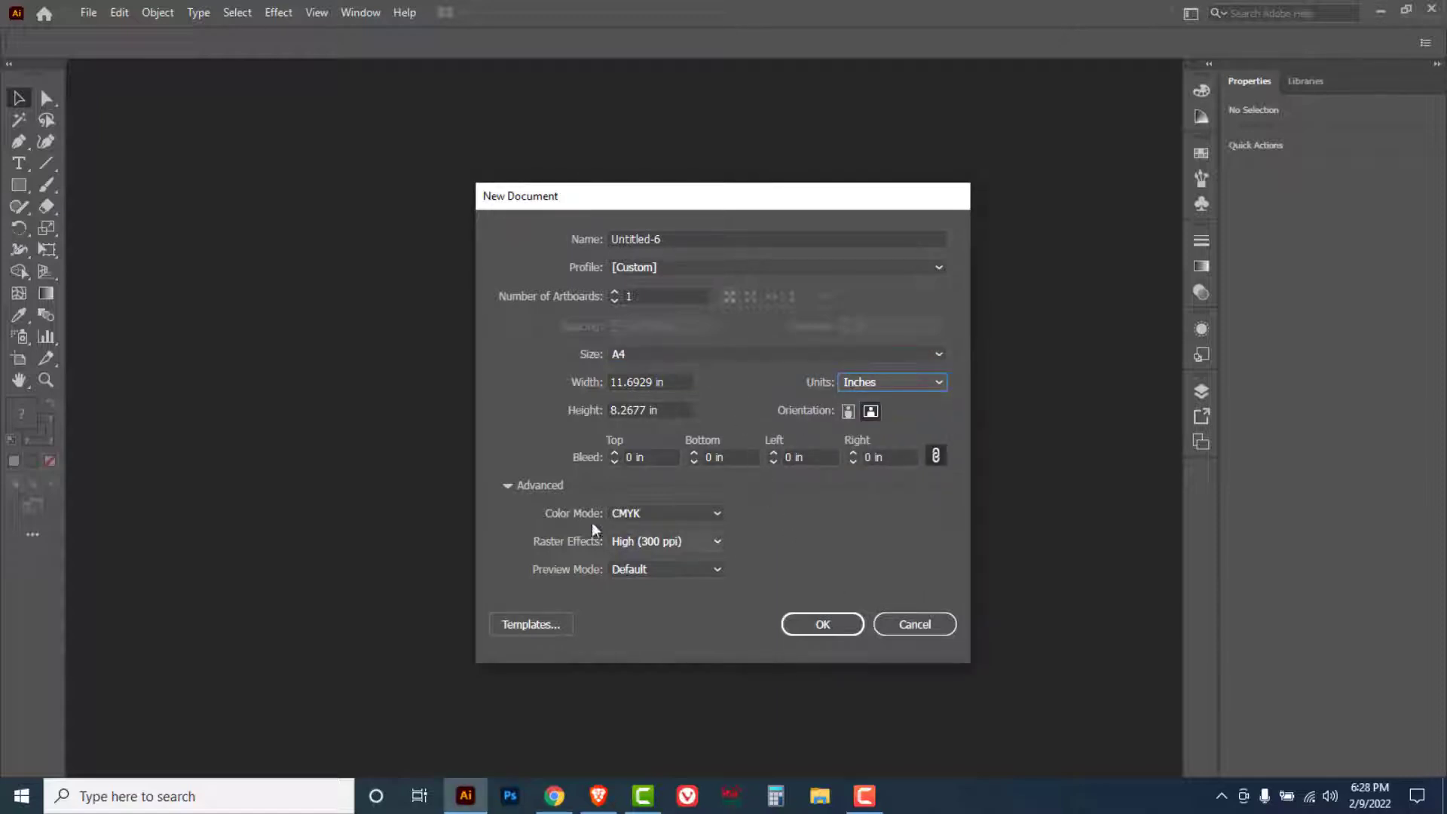
click(828, 630)
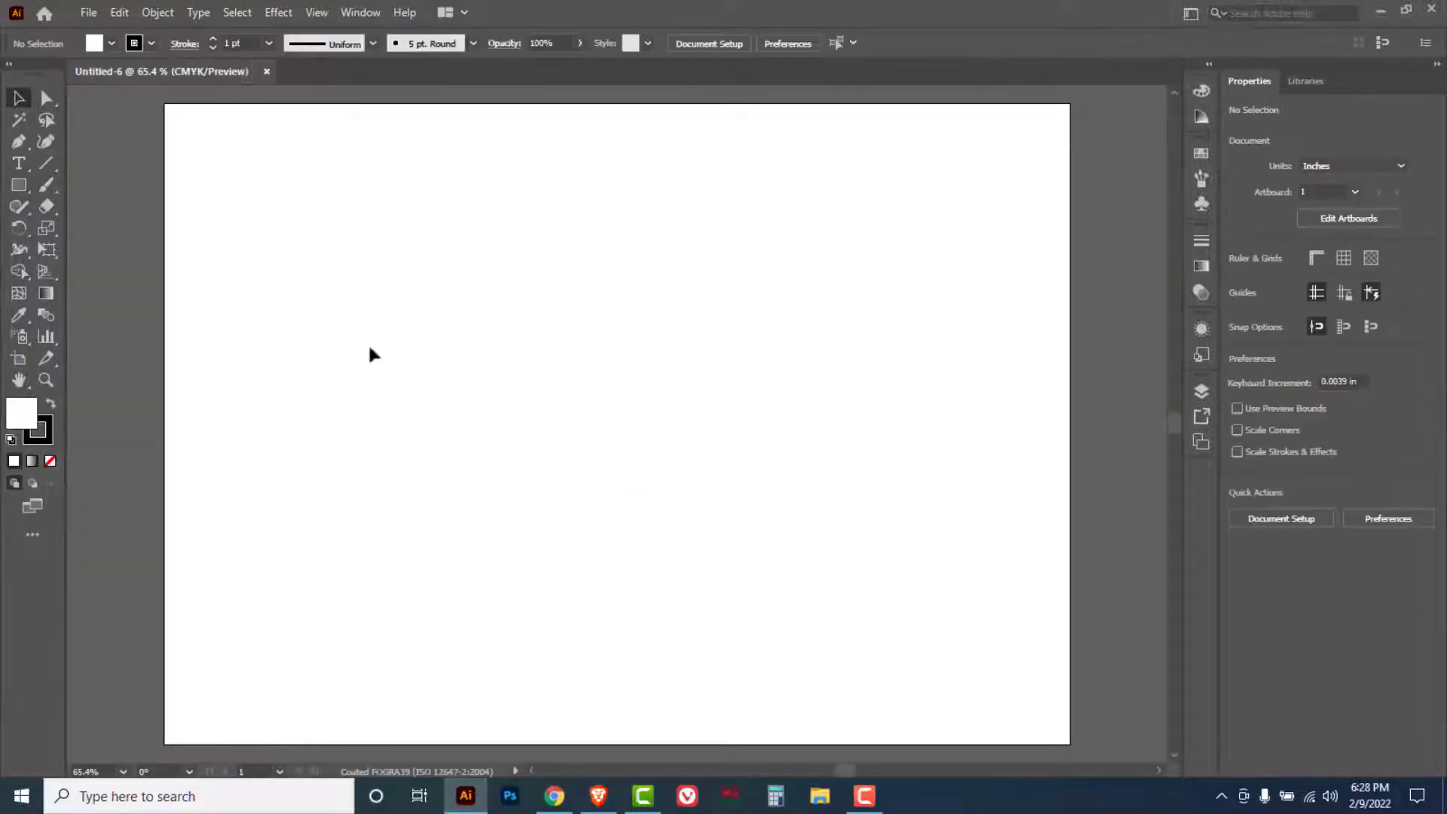
Add 72 pt text near the middle of the artboard reading "Facebook", "Business" and "Manager" on three separate lines
click(22, 163)
drag(23, 166, 104, 165)
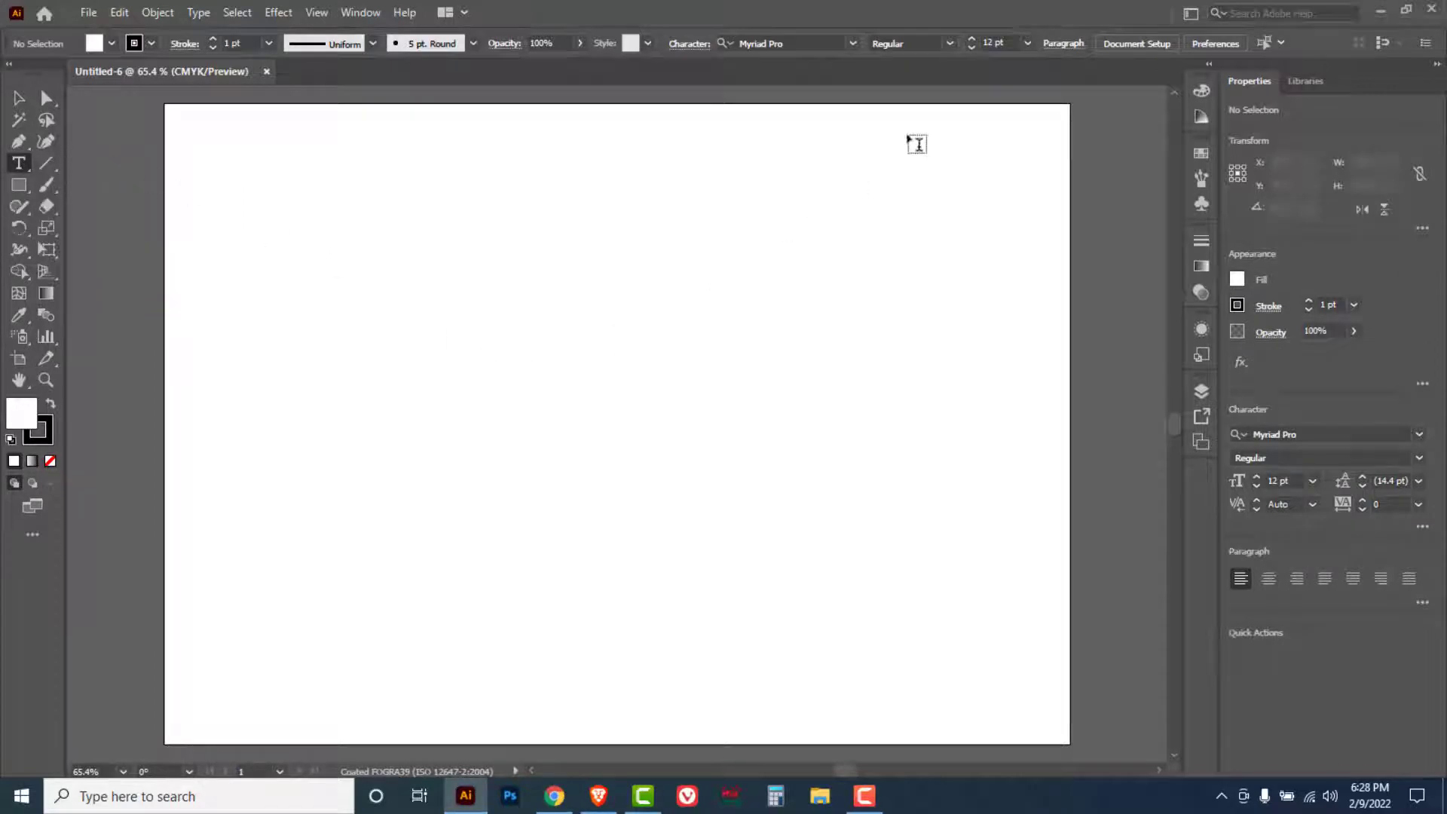
click(1028, 43)
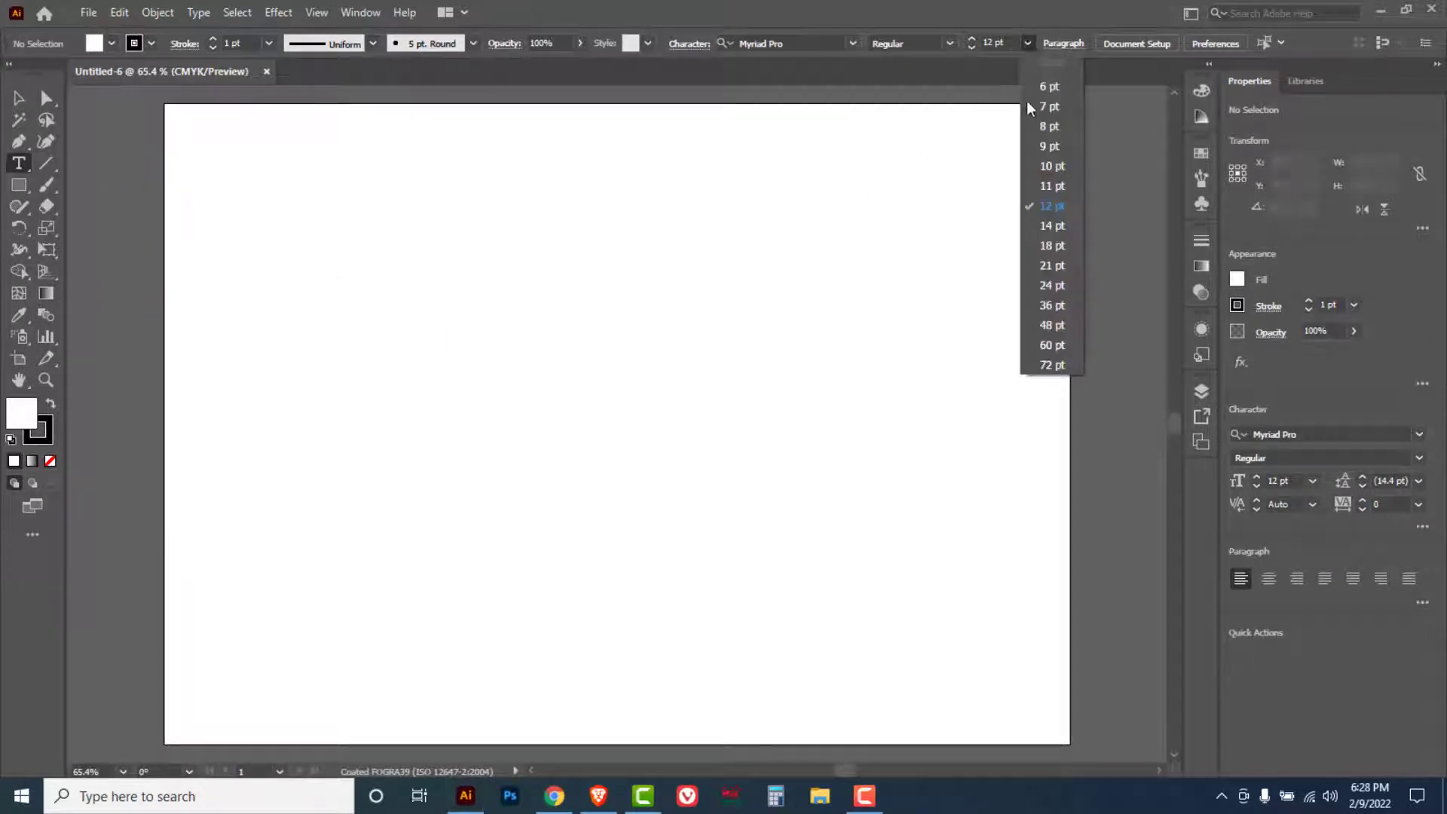
click(1048, 367)
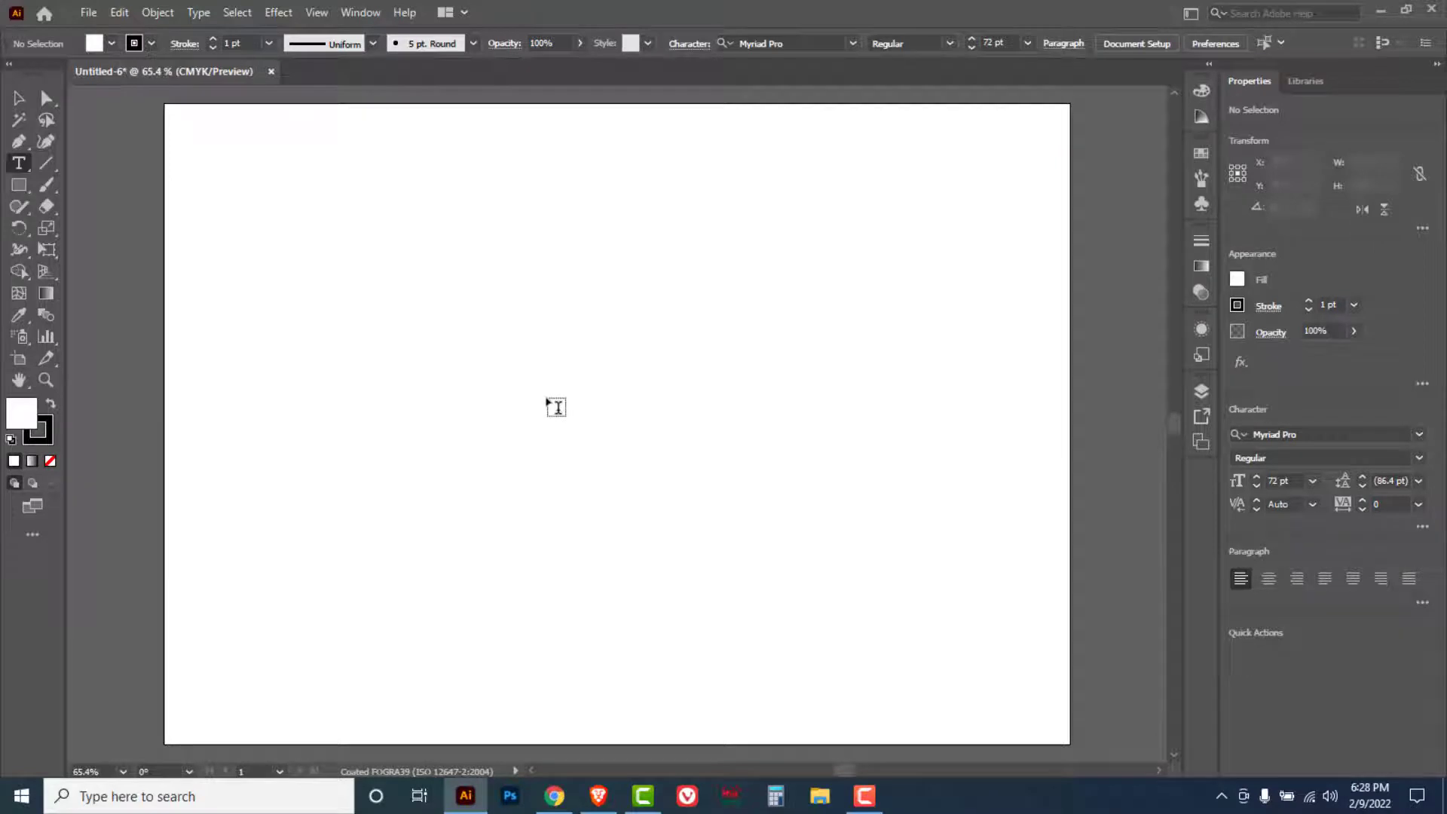
click(491, 405)
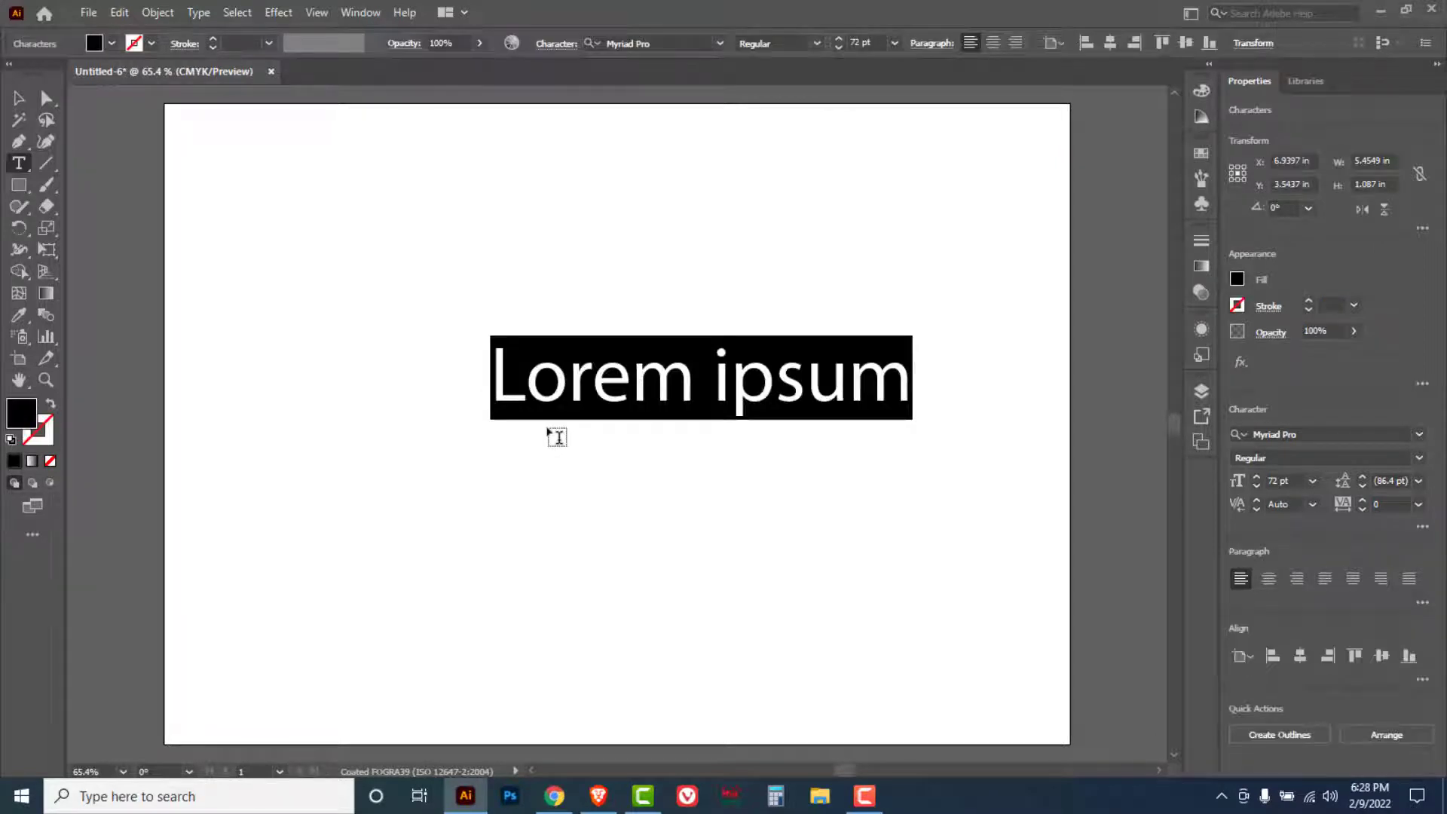
text(Face)
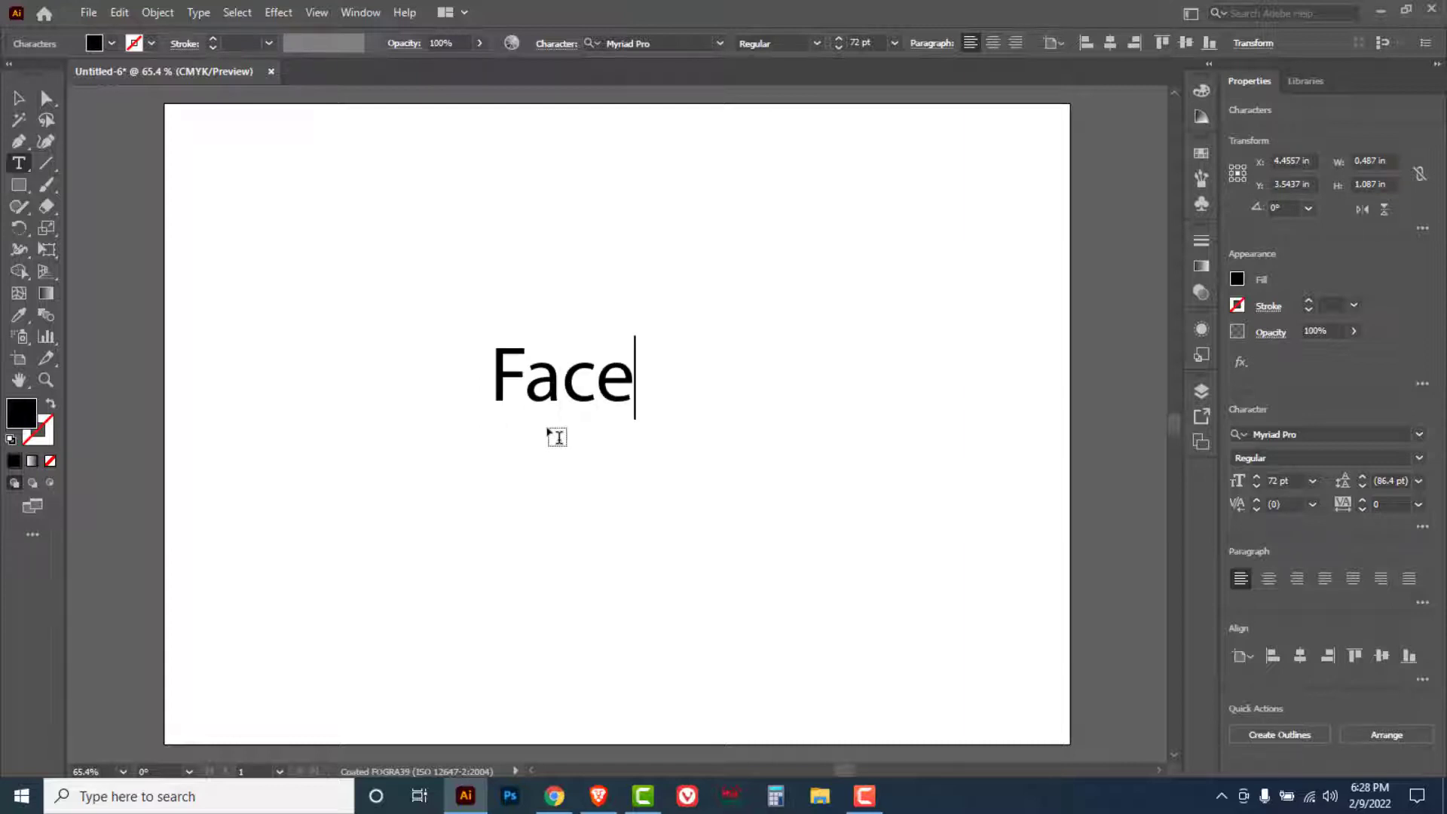
text(book)
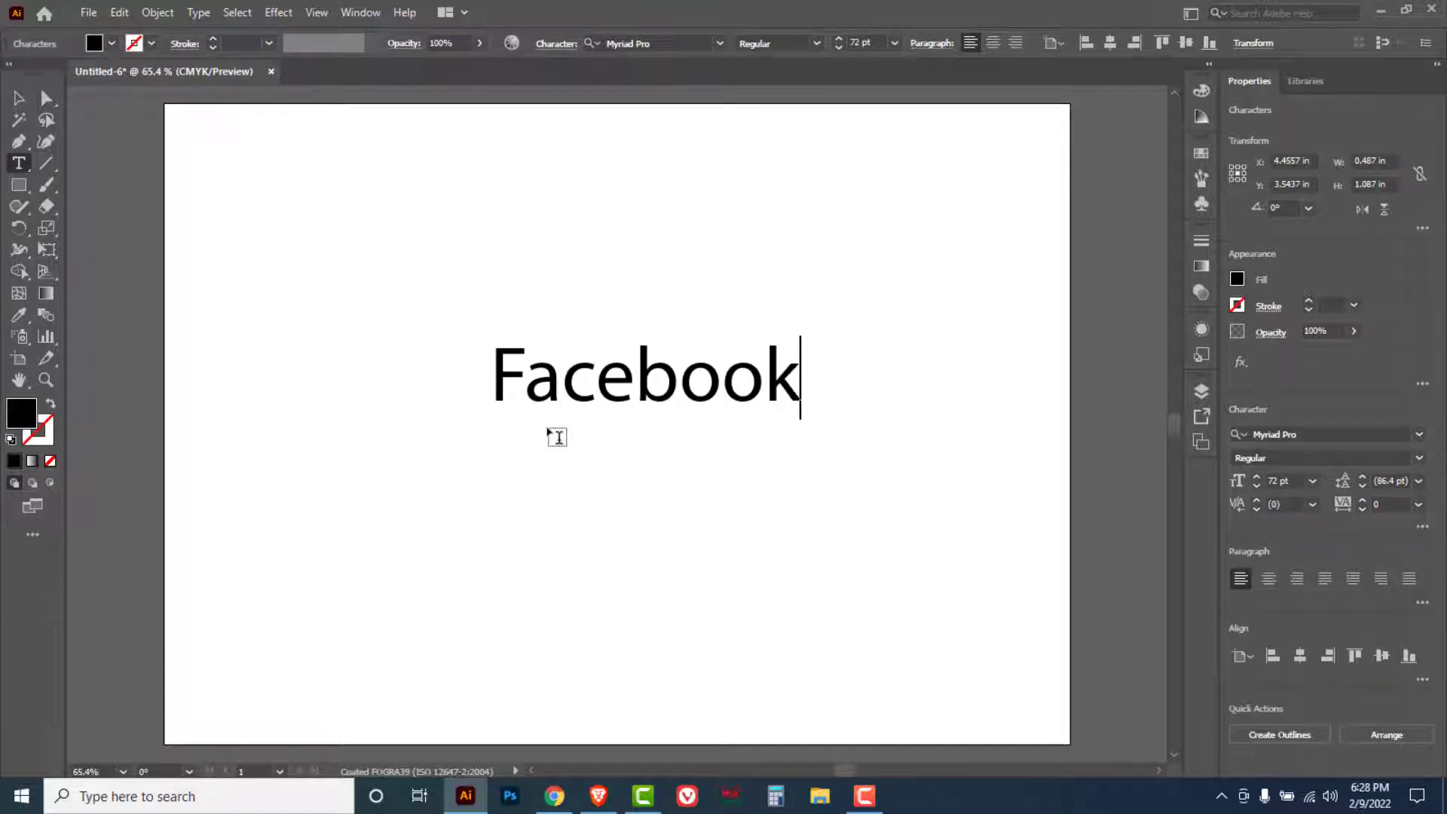
key(Return)
text(Bus)
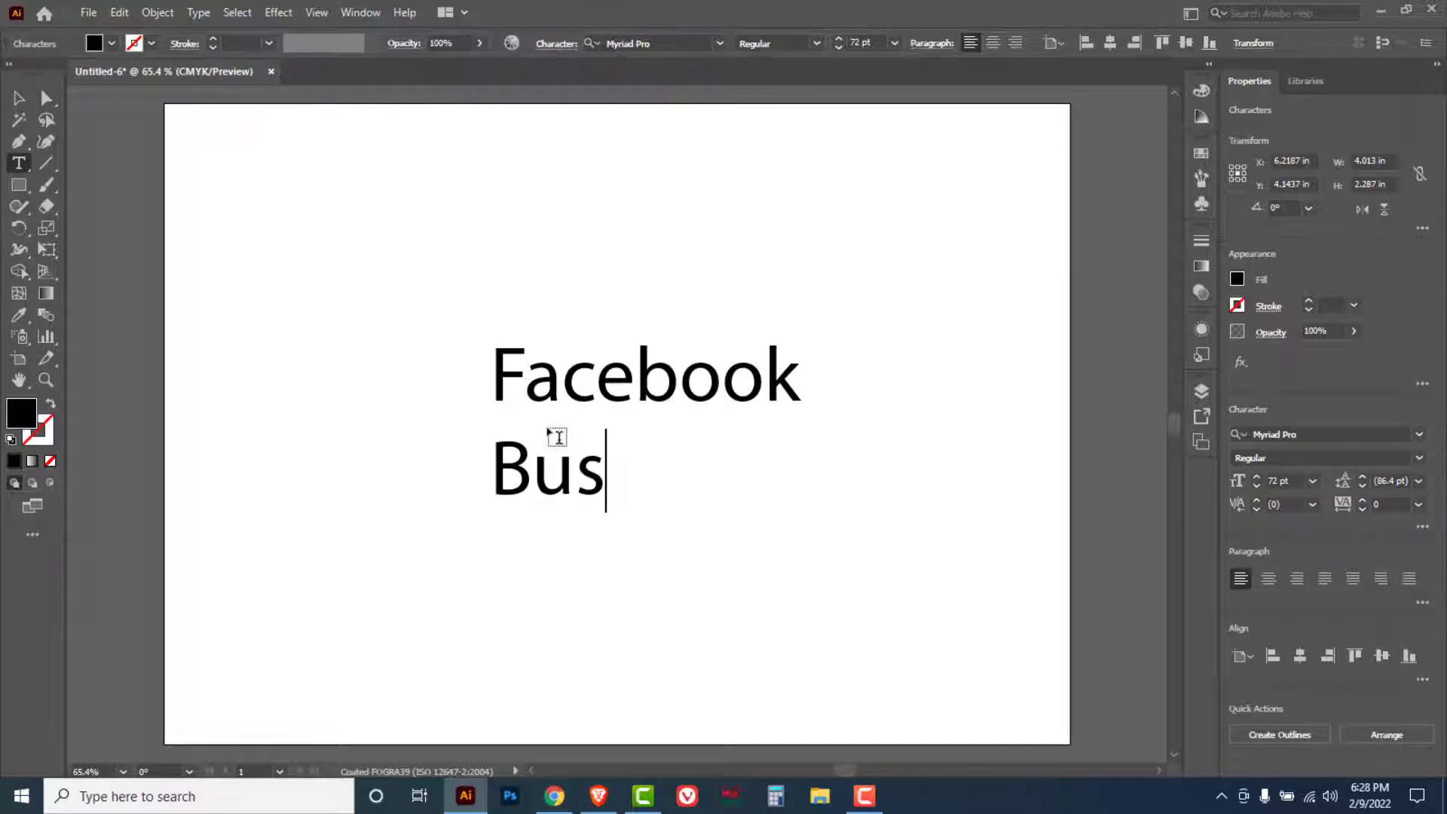
text(iness)
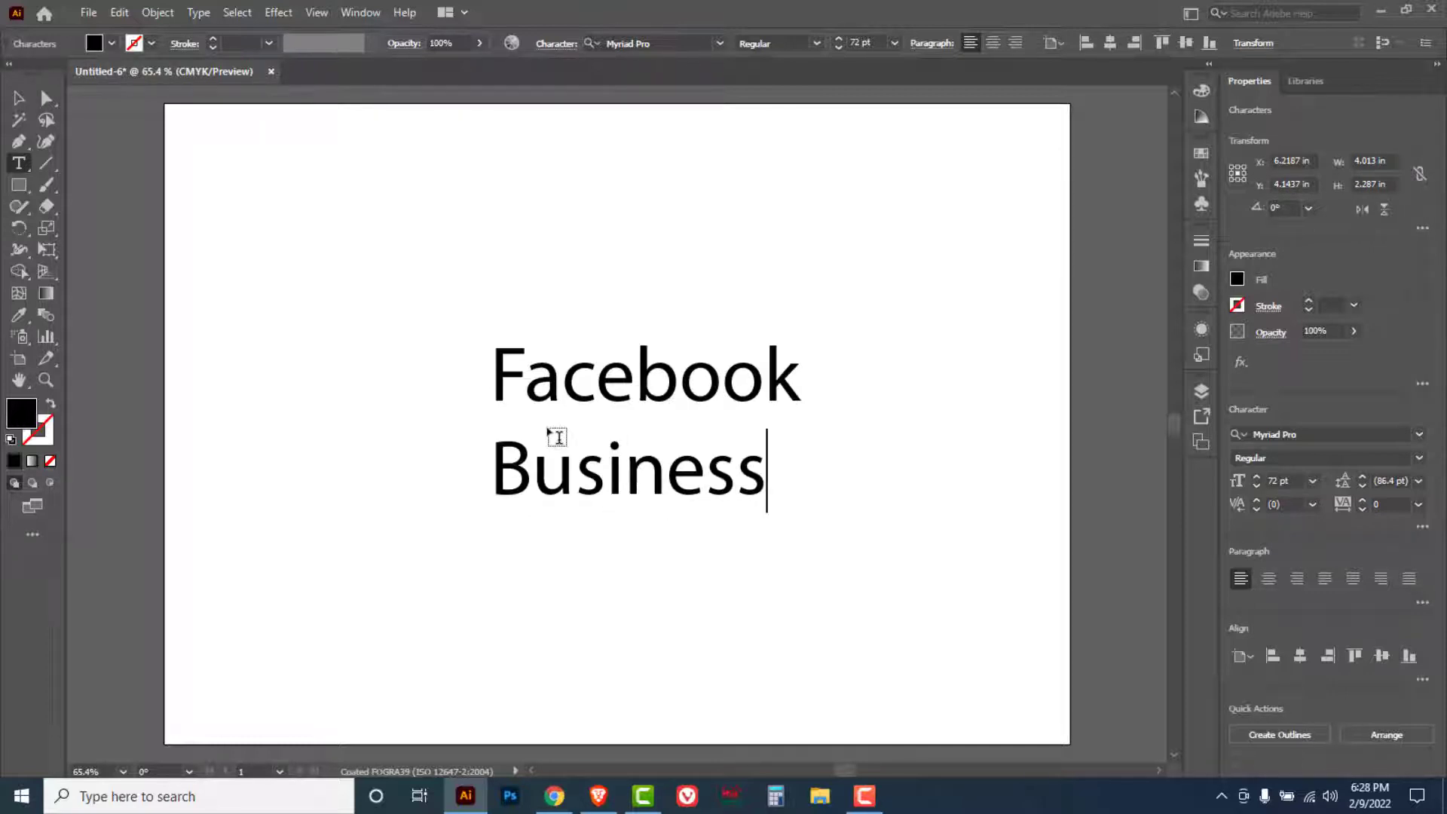
key(Return)
text(Mana)
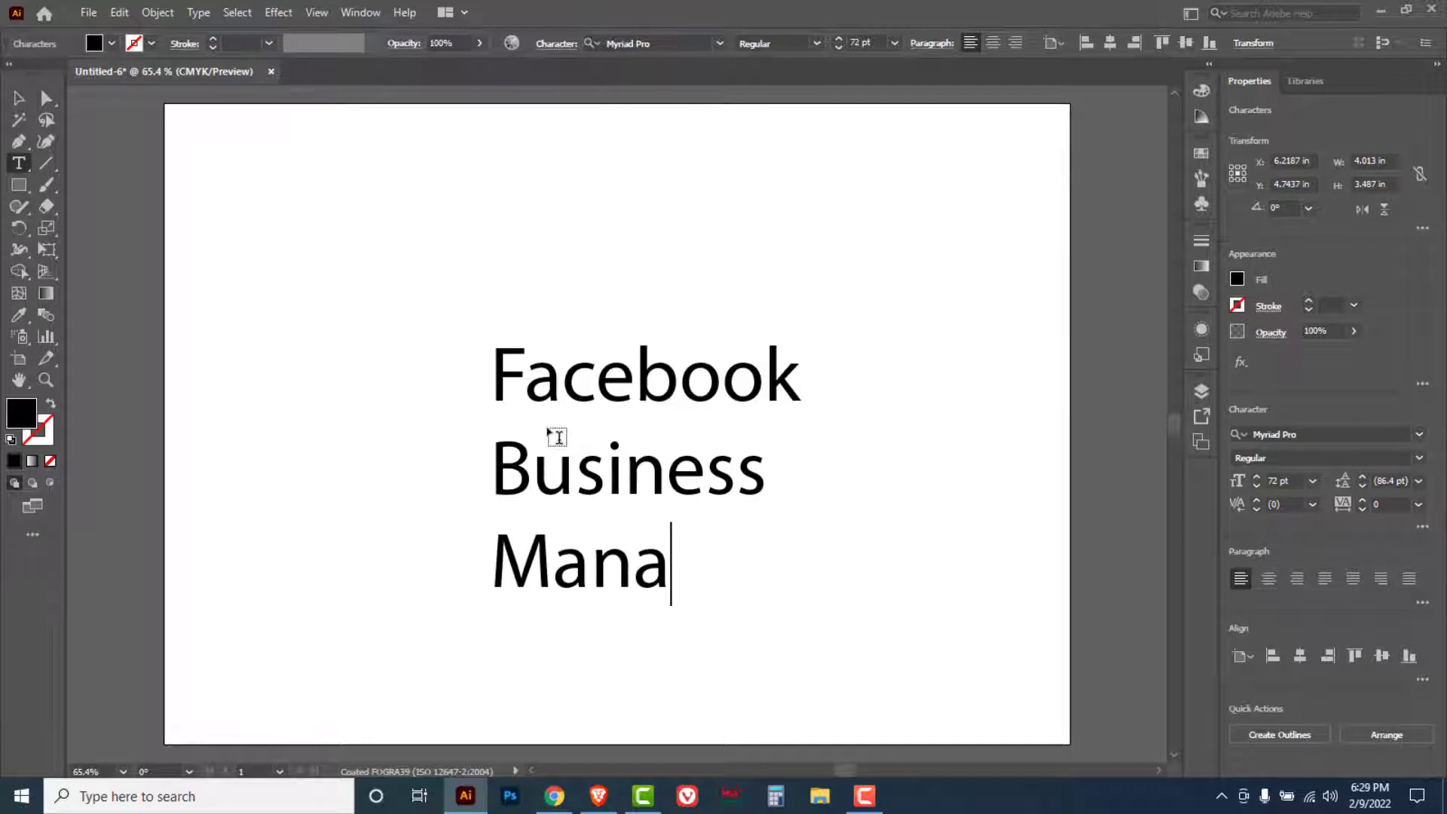
text(ger)
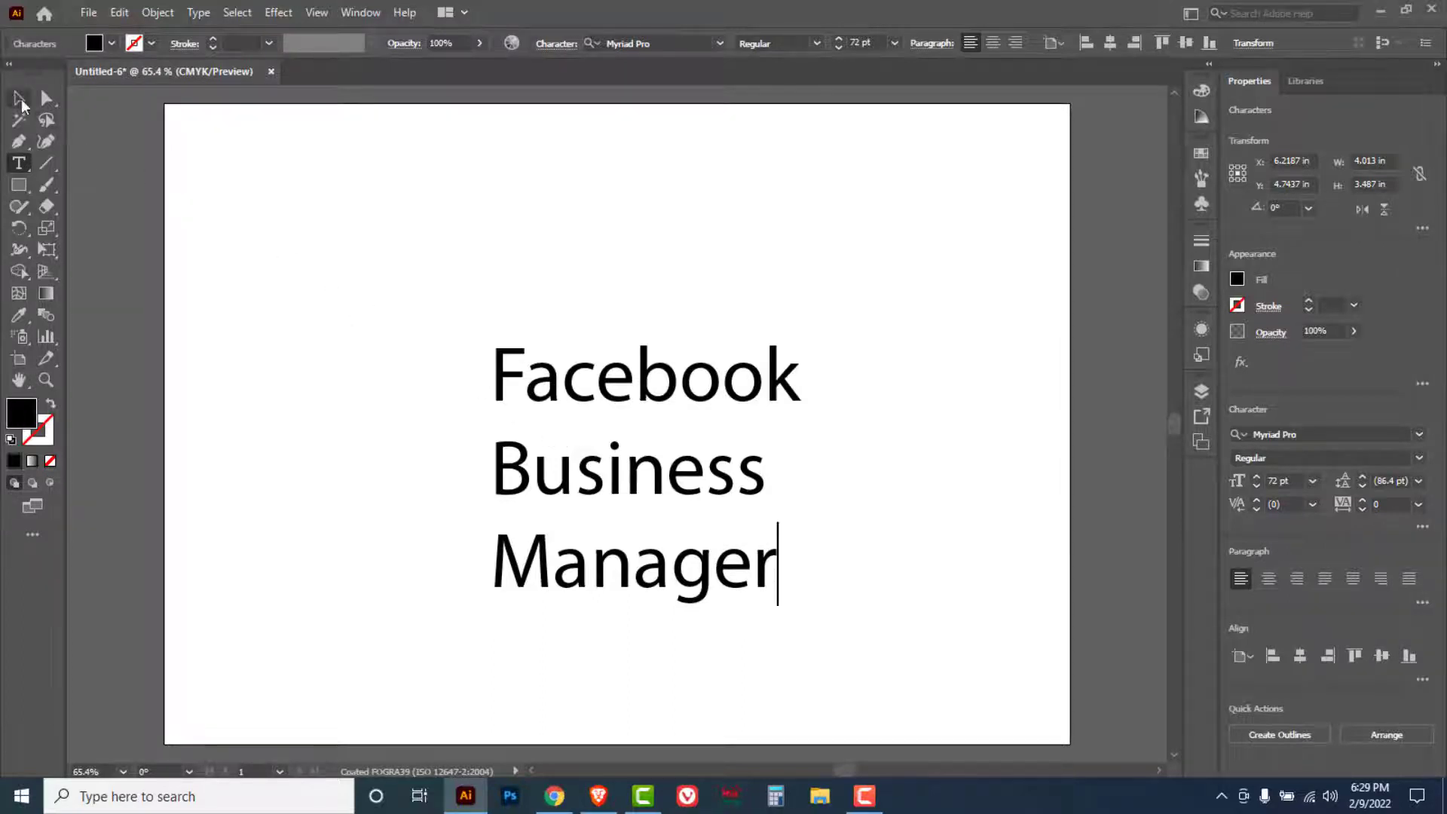
Change the font of the three-line text to Tanseek Modern W20 Bold
click(19, 99)
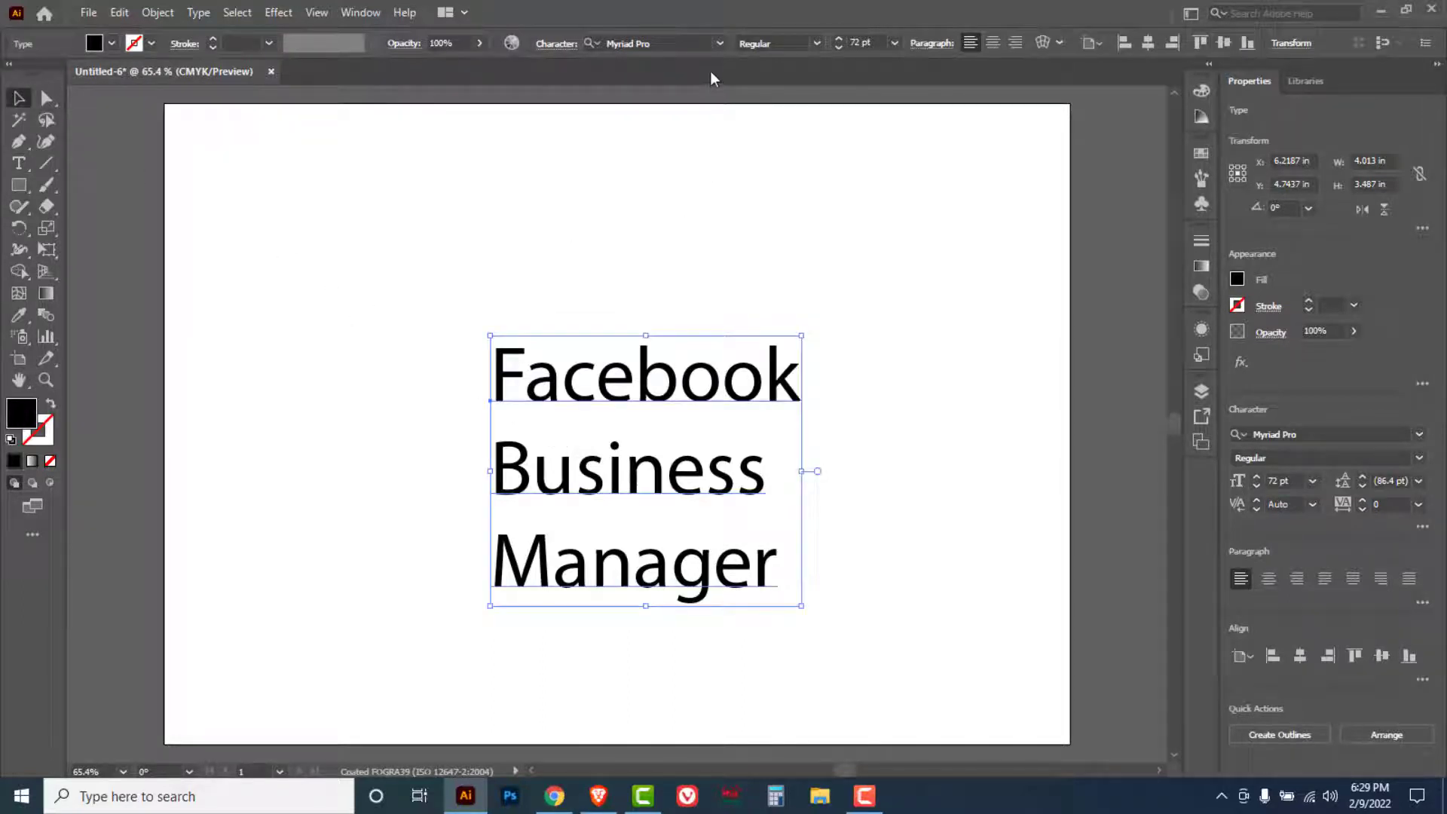
click(684, 44)
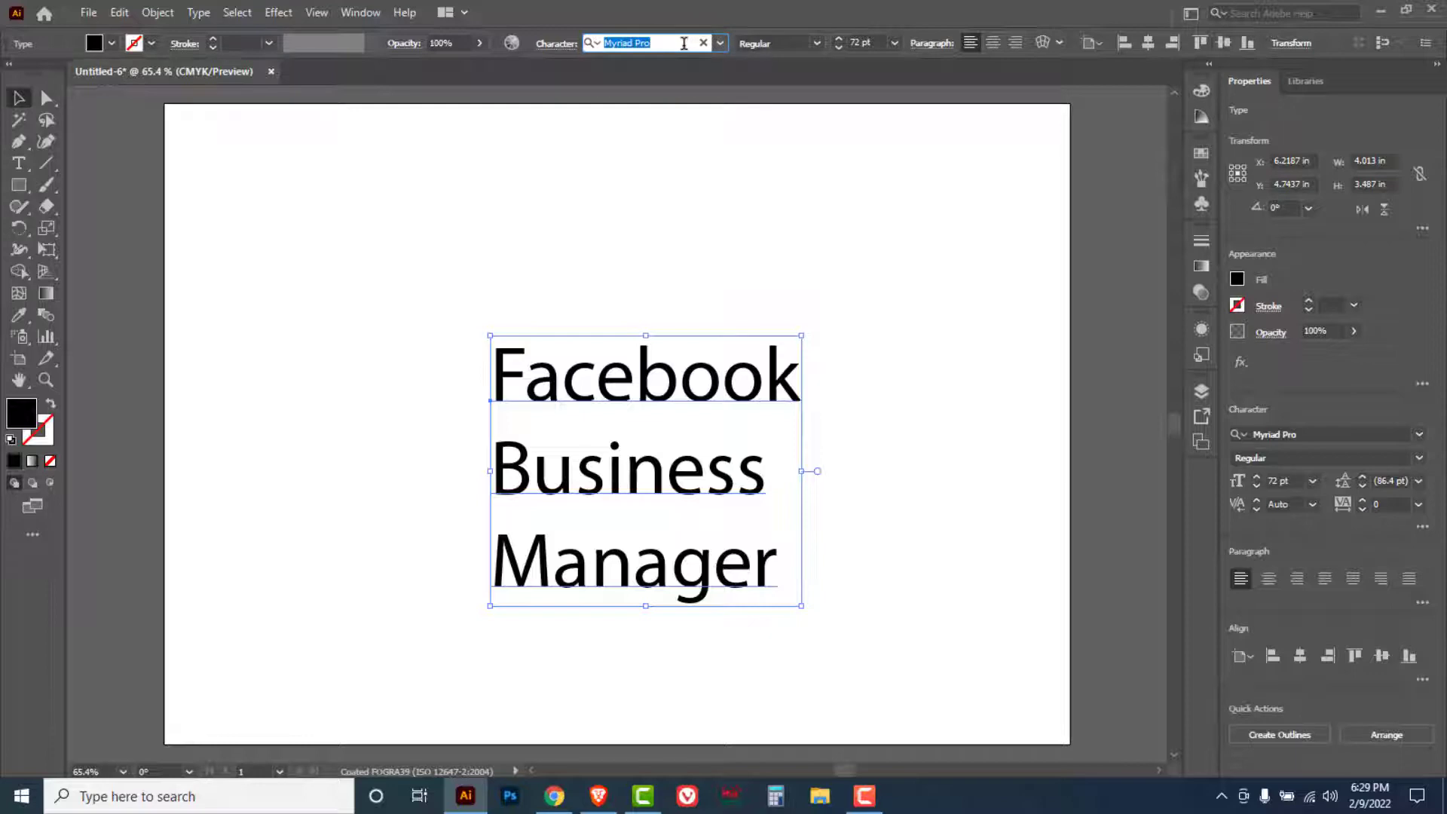
text(tan)
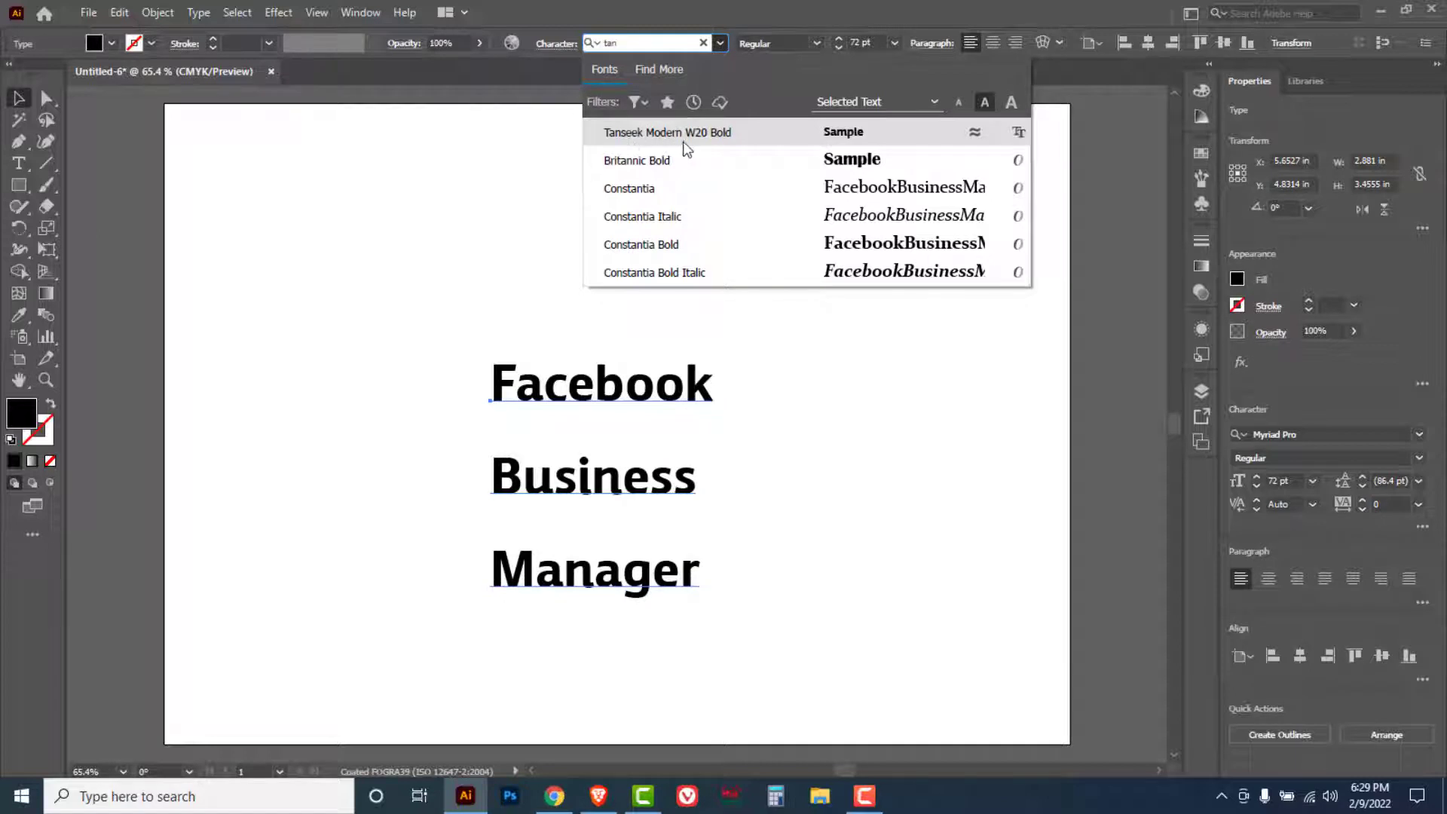
click(735, 134)
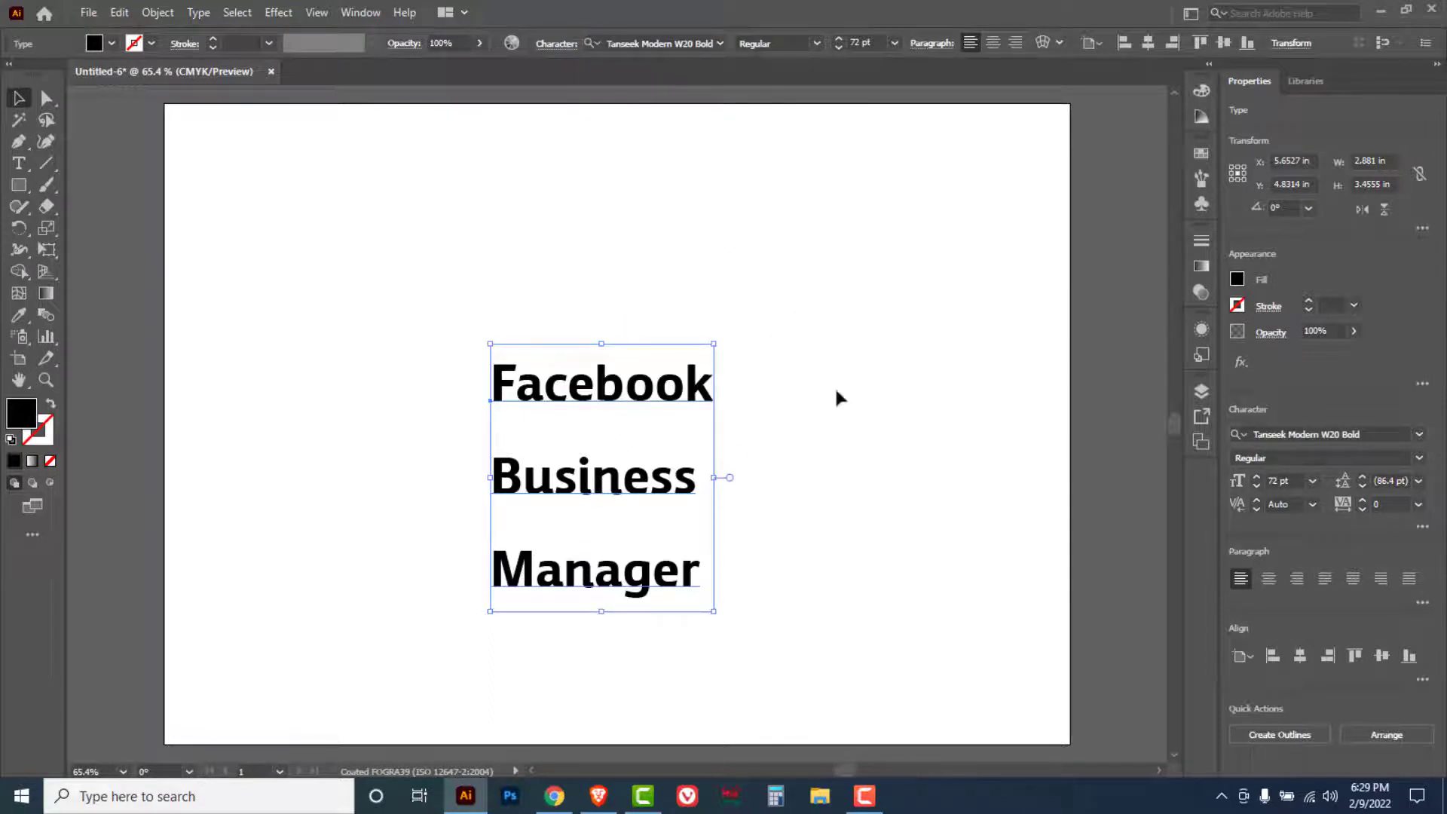
Display the Character settings with all their options shown, placed clear of the text
click(360, 12)
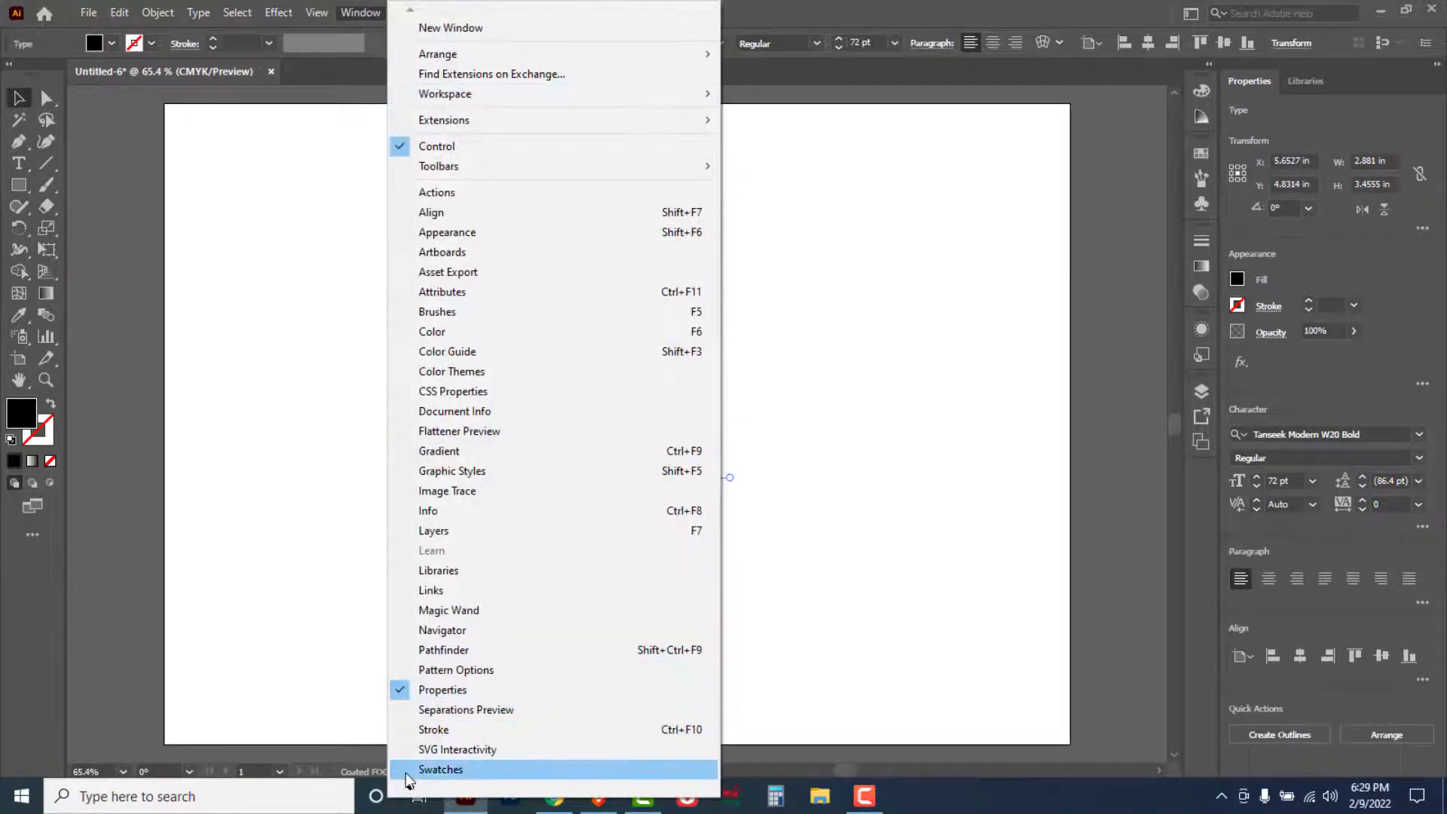
mouse_move(411, 790)
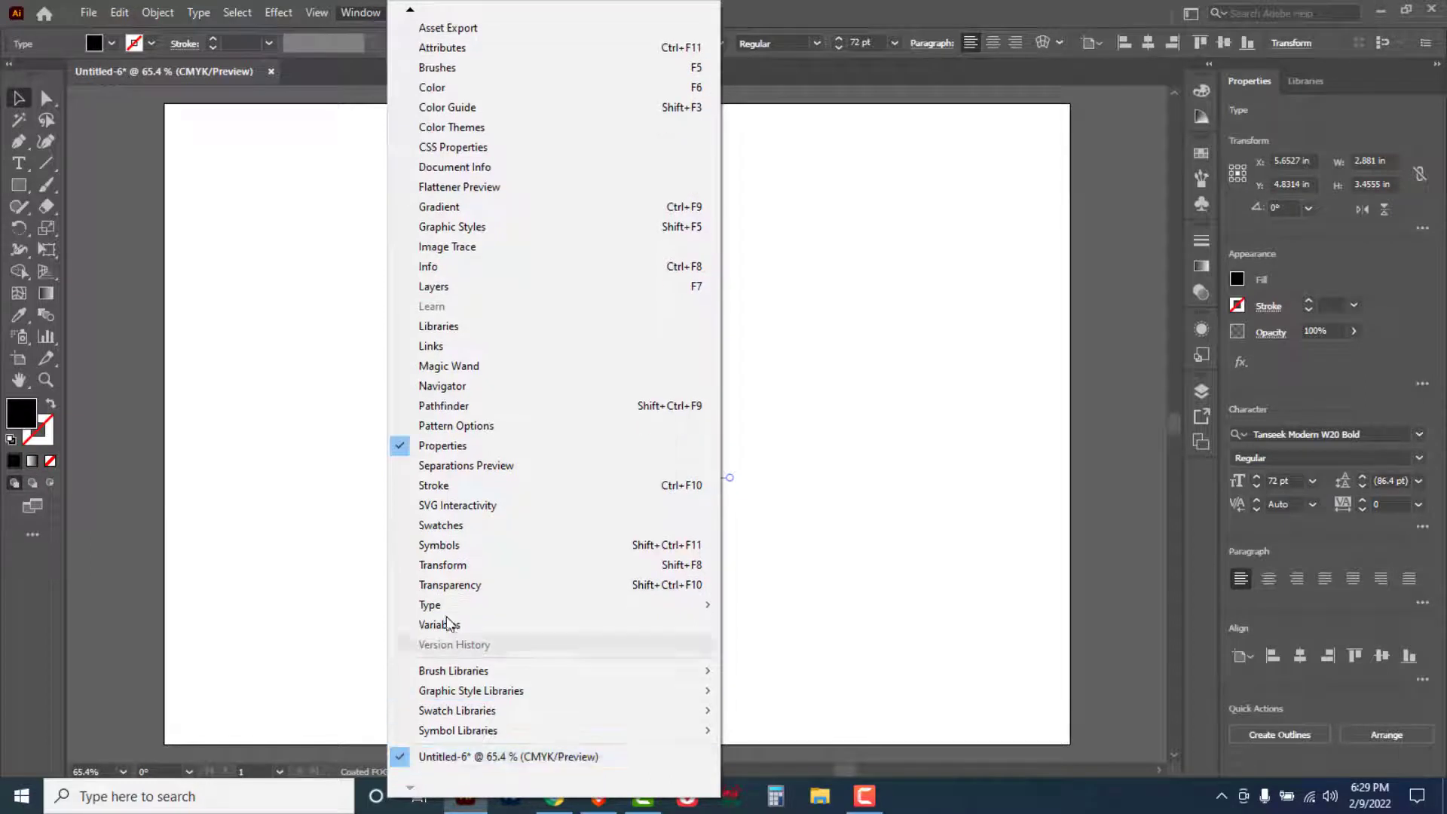
mouse_move(445, 609)
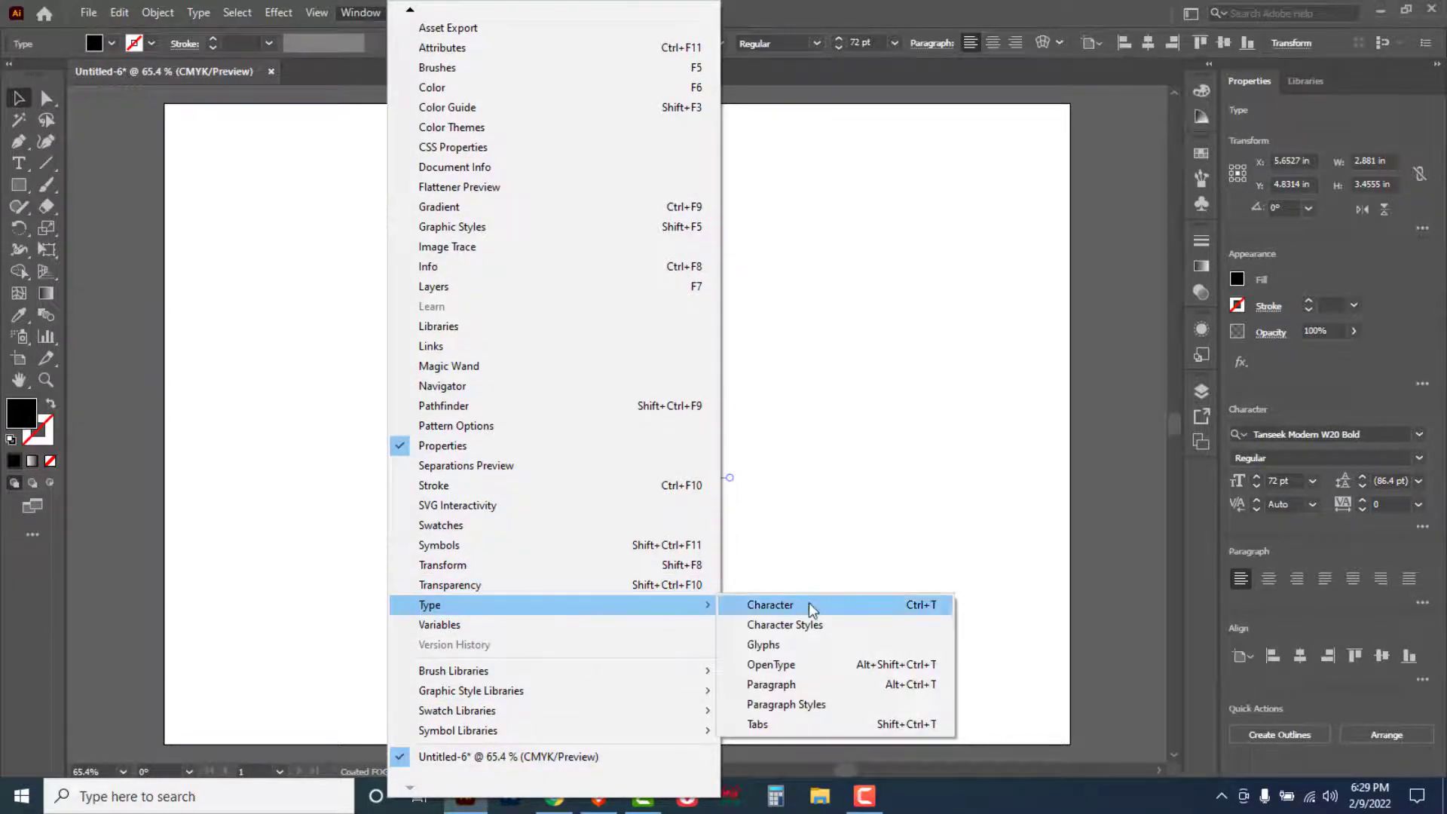
click(929, 606)
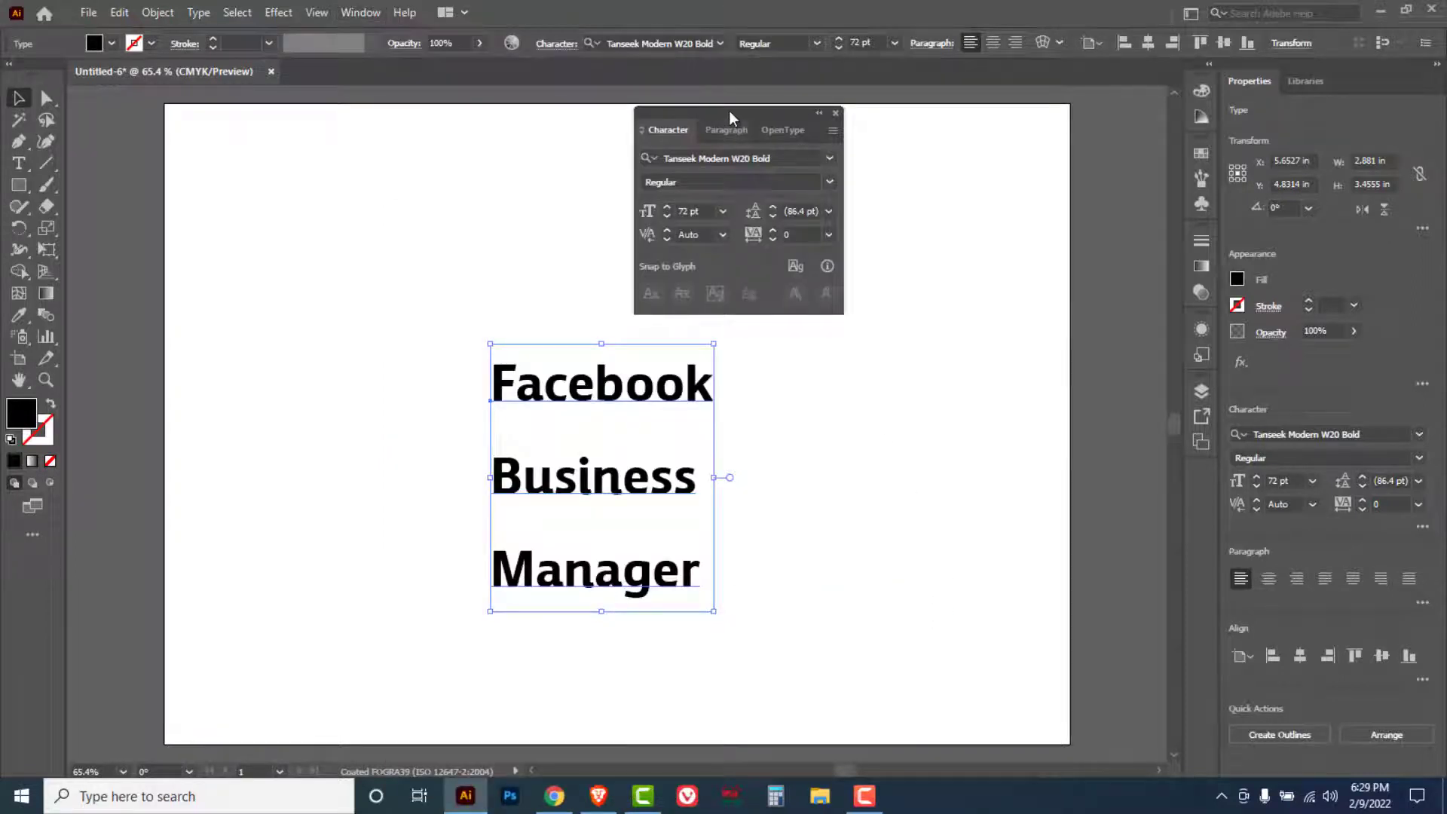
drag(729, 111, 882, 142)
click(988, 161)
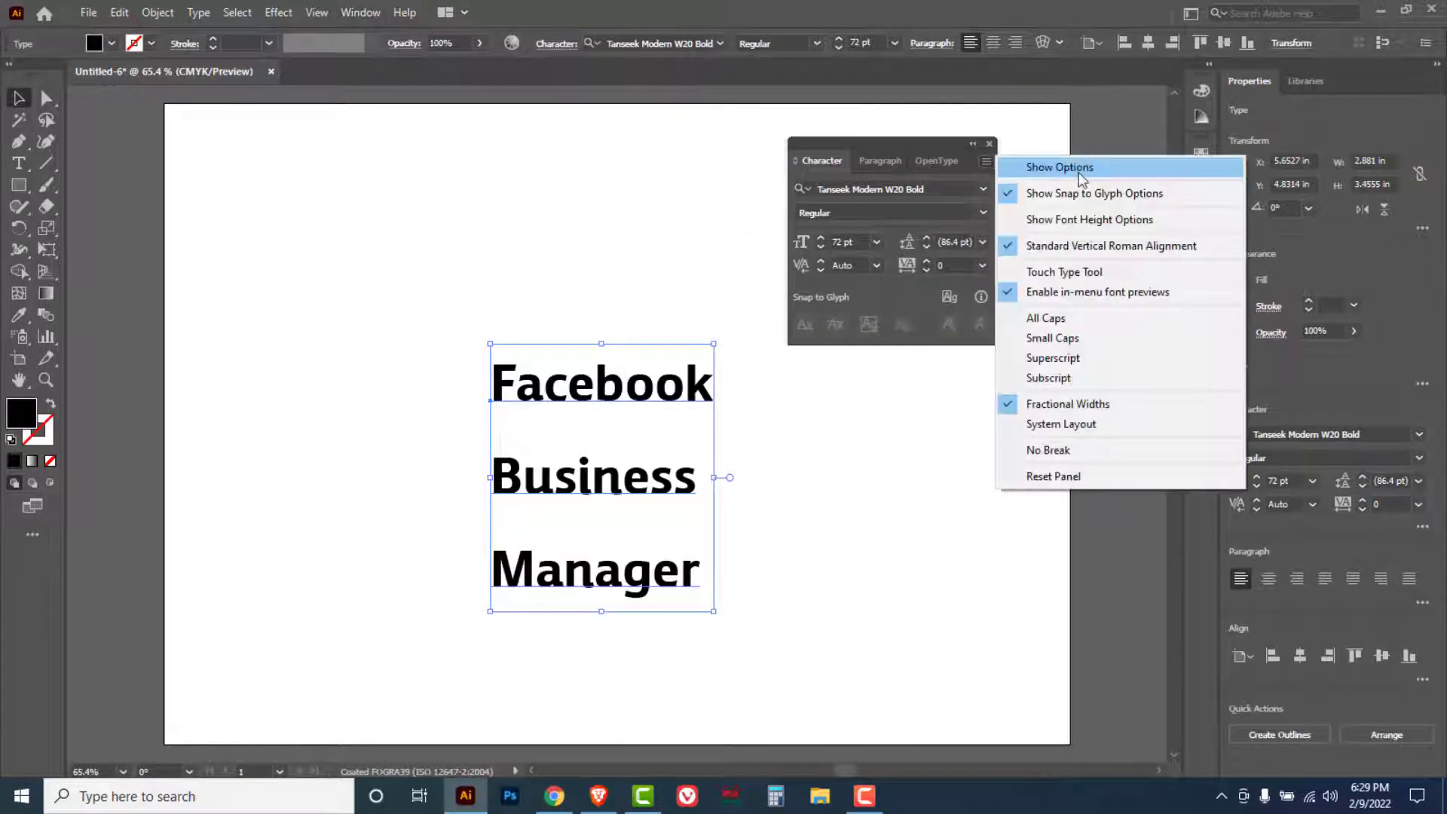
click(1078, 166)
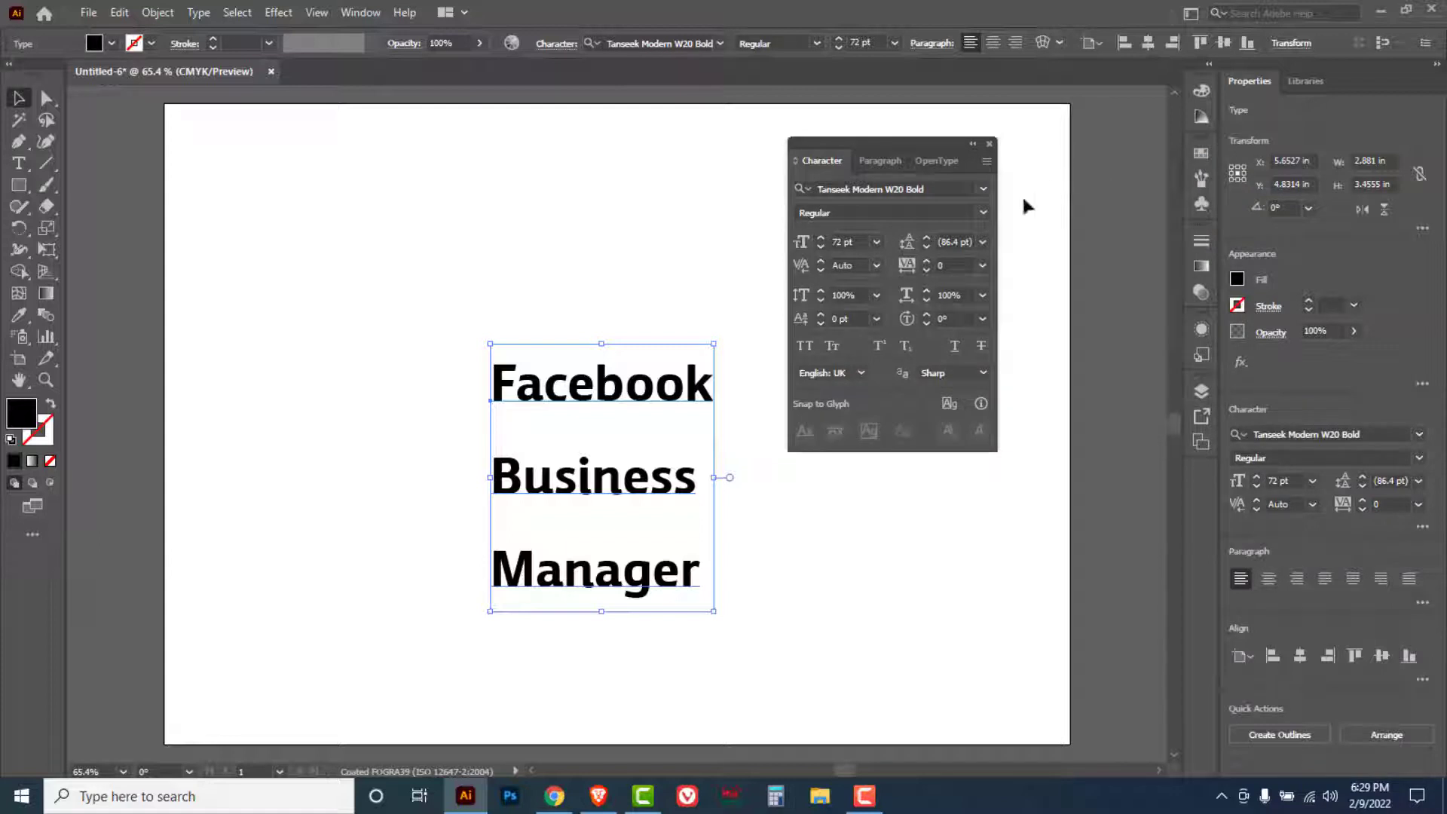
Tighten the line spacing of the three-line text to 49 pt leading
click(926, 247)
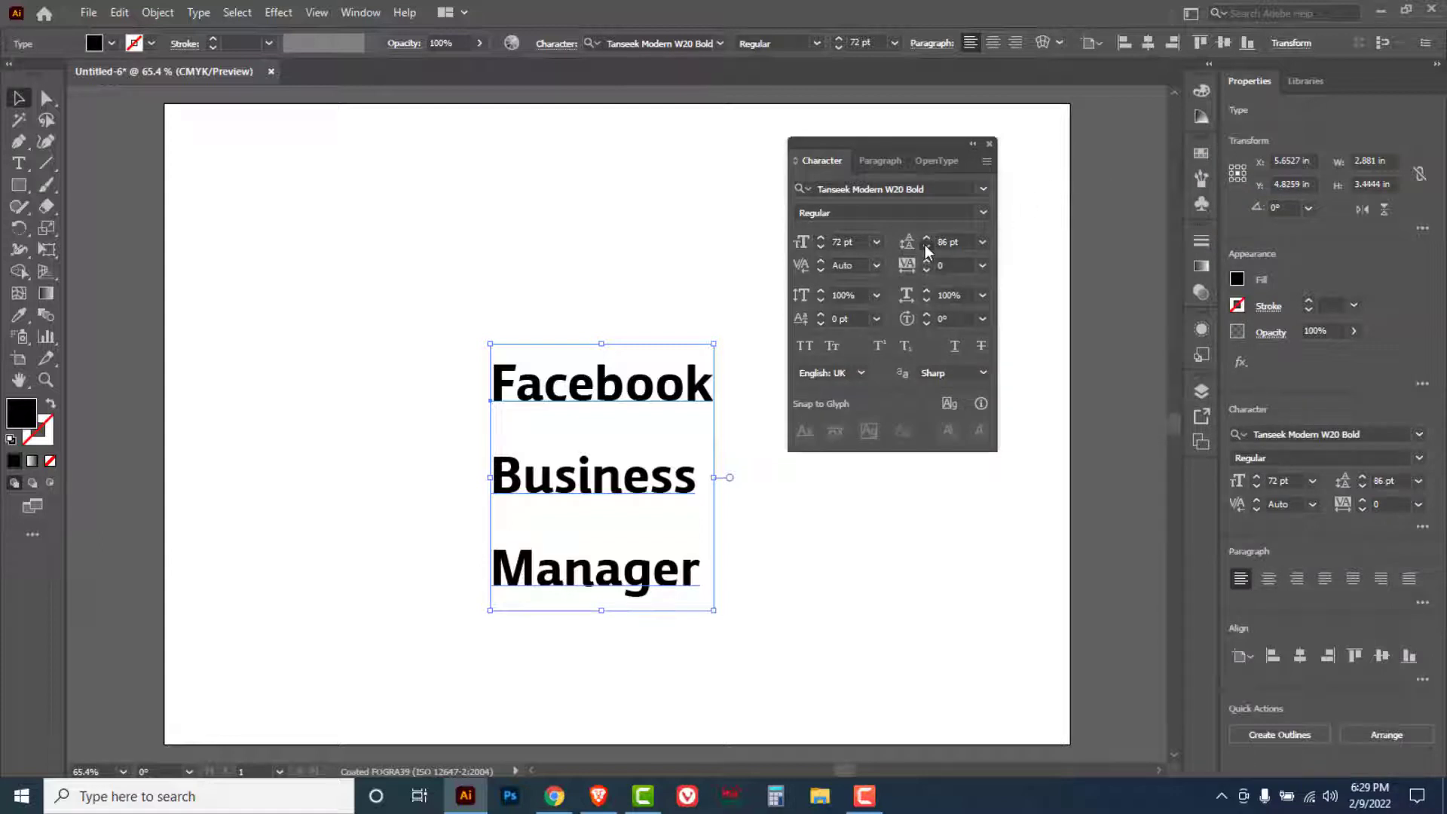
click(926, 248)
click(927, 247)
click(926, 247)
click(927, 248)
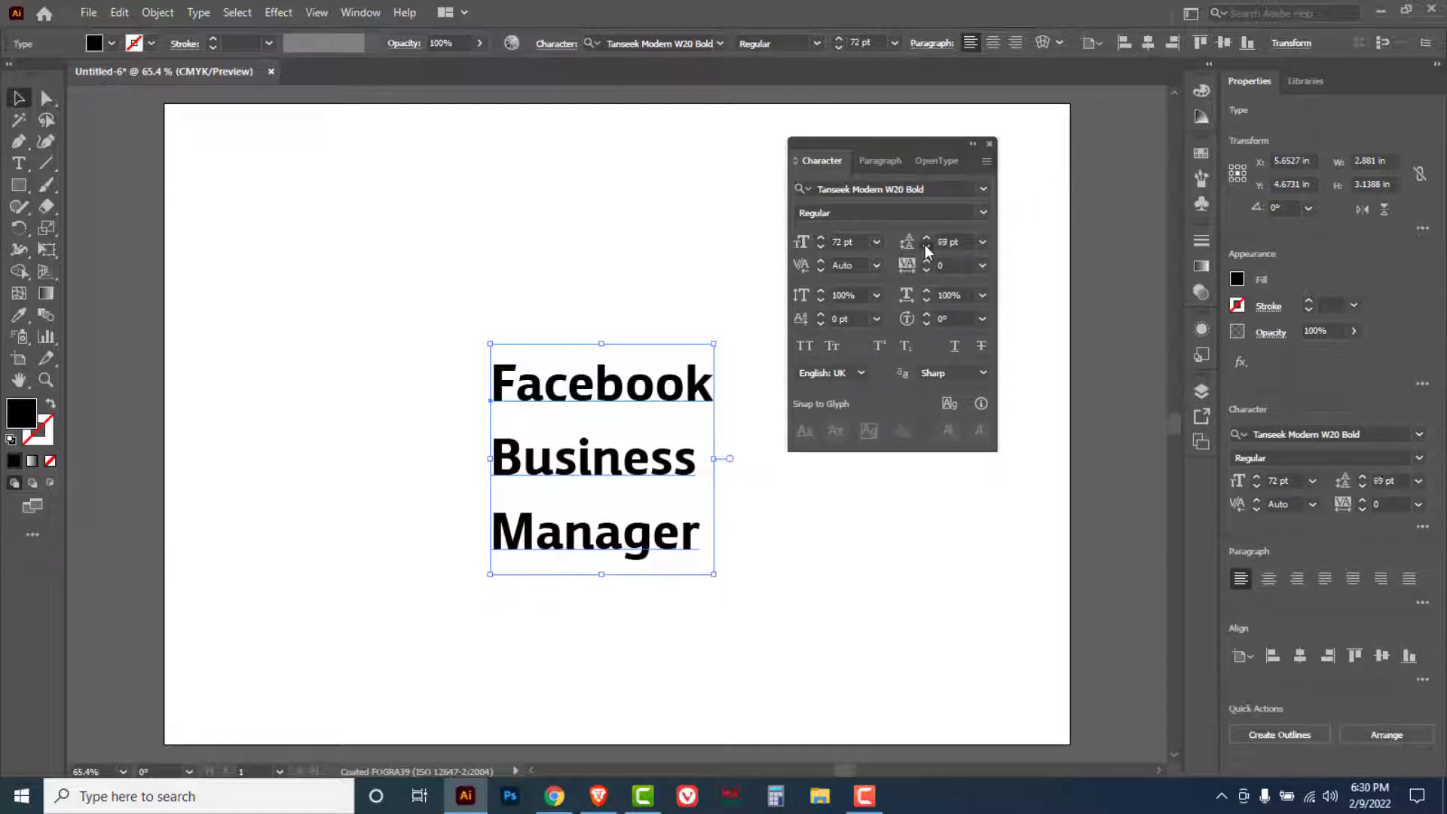
click(927, 247)
click(927, 247)
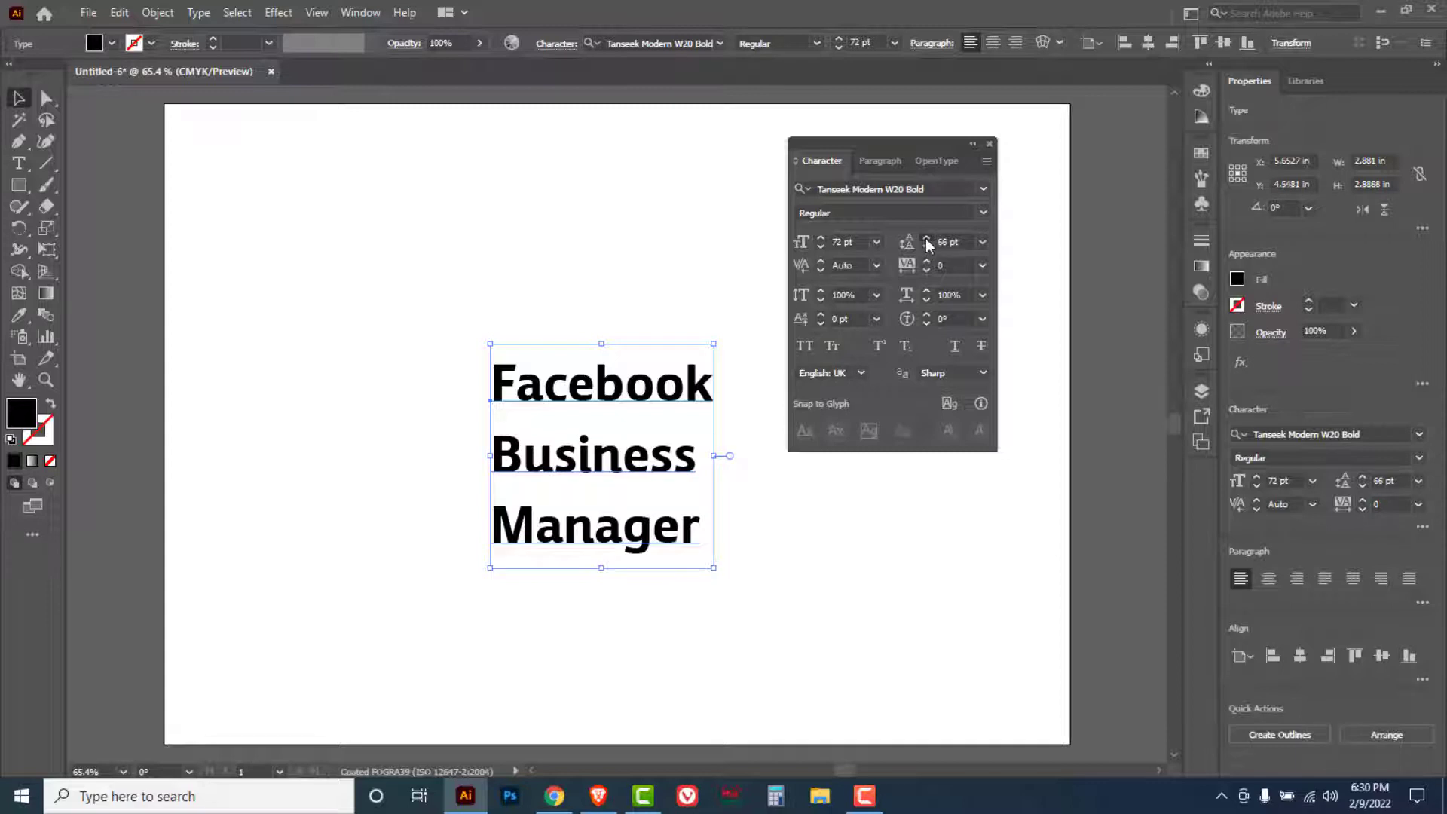
drag(926, 238, 927, 247)
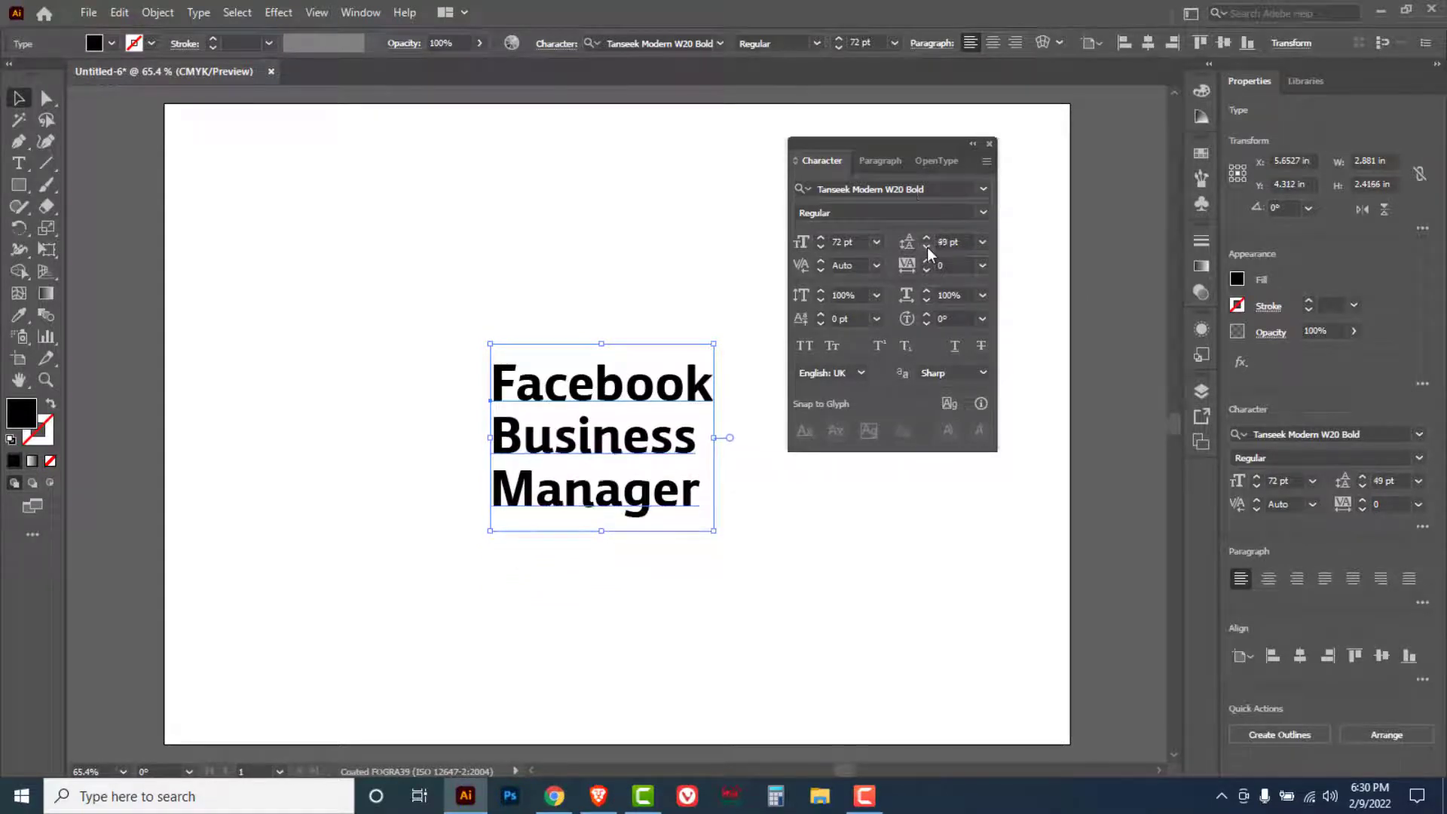
Move the text block slightly up and scale it proportionally to about 4.03 by 3.38 in
drag(866, 137, 991, 129)
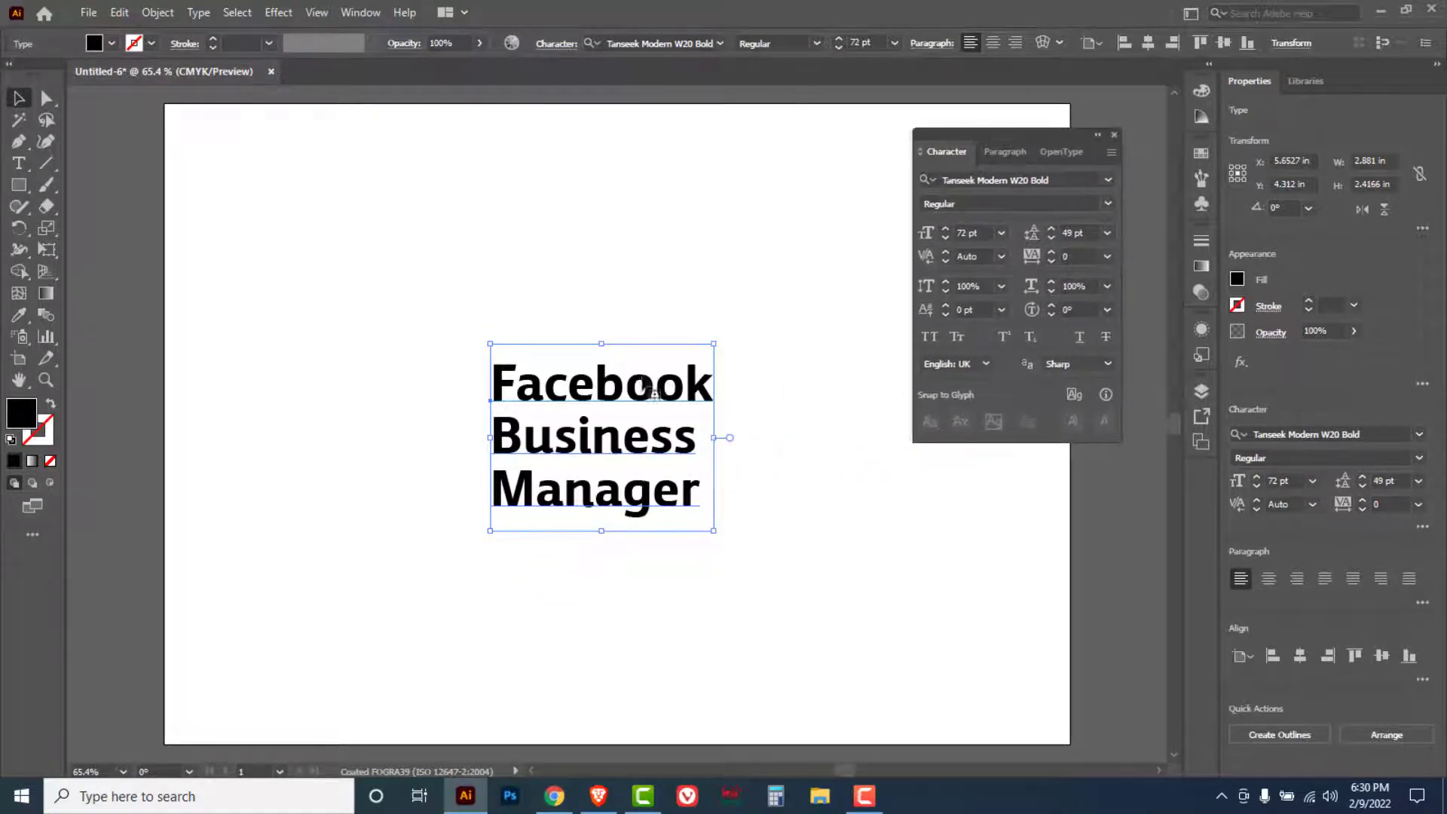
drag(665, 385, 690, 333)
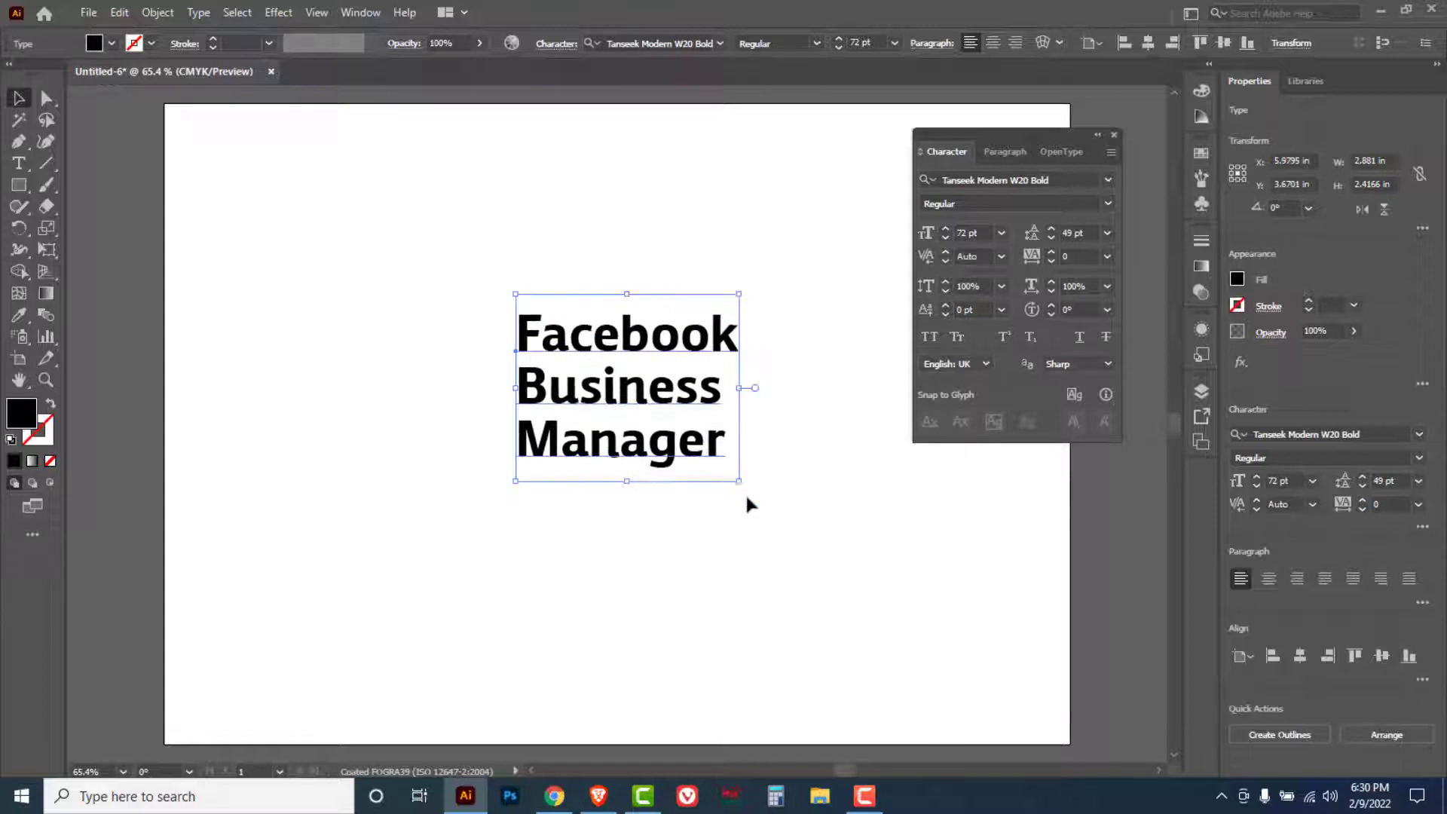
drag(738, 481, 828, 556)
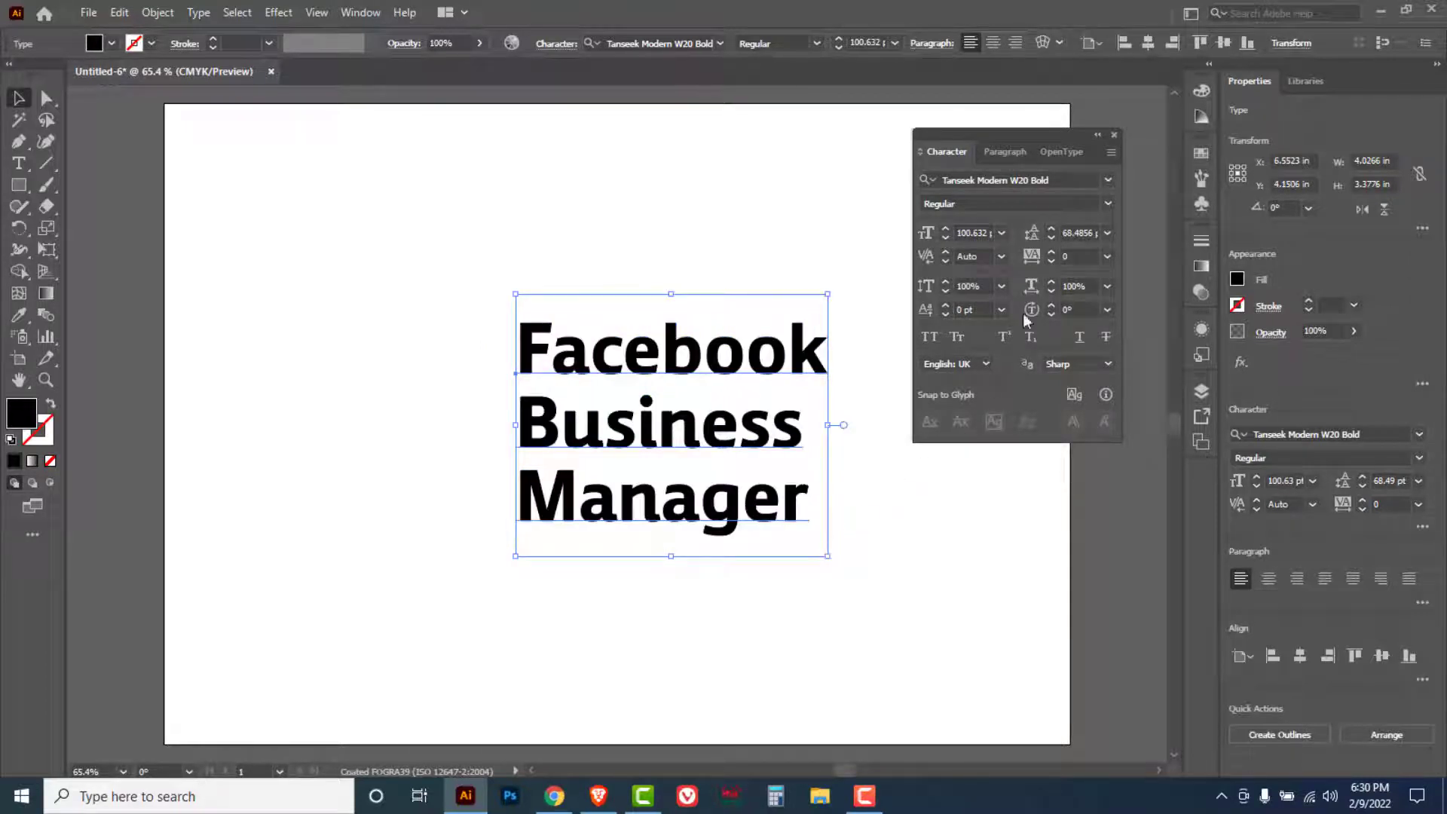
Reduce the leading of the enlarged text to 66 pt
click(1053, 238)
click(1053, 238)
click(1053, 238)
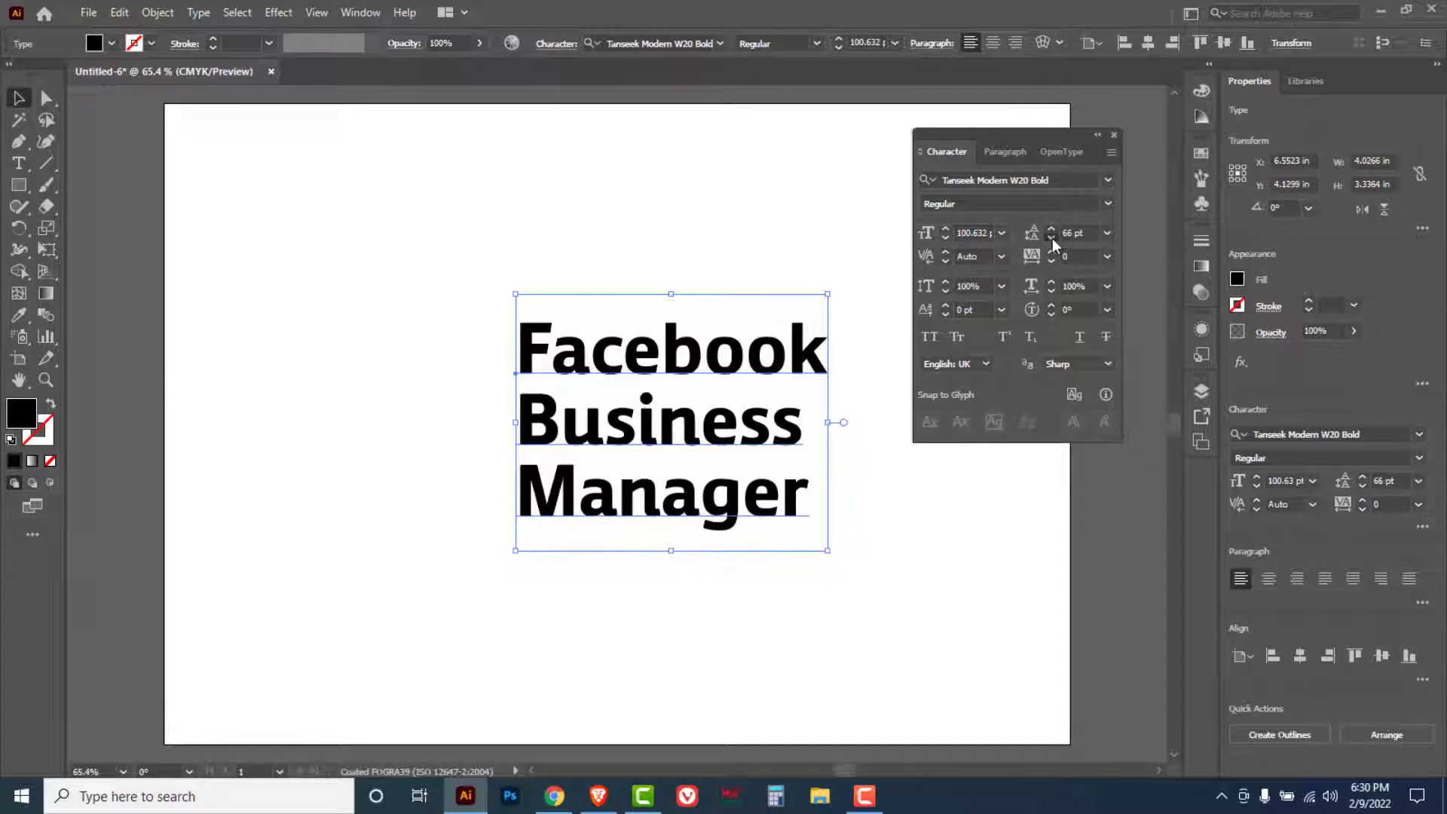
Set the three-line text's leading to 65 pt and shift the block to the right, leaving room for an icon
click(1052, 238)
drag(694, 360, 731, 358)
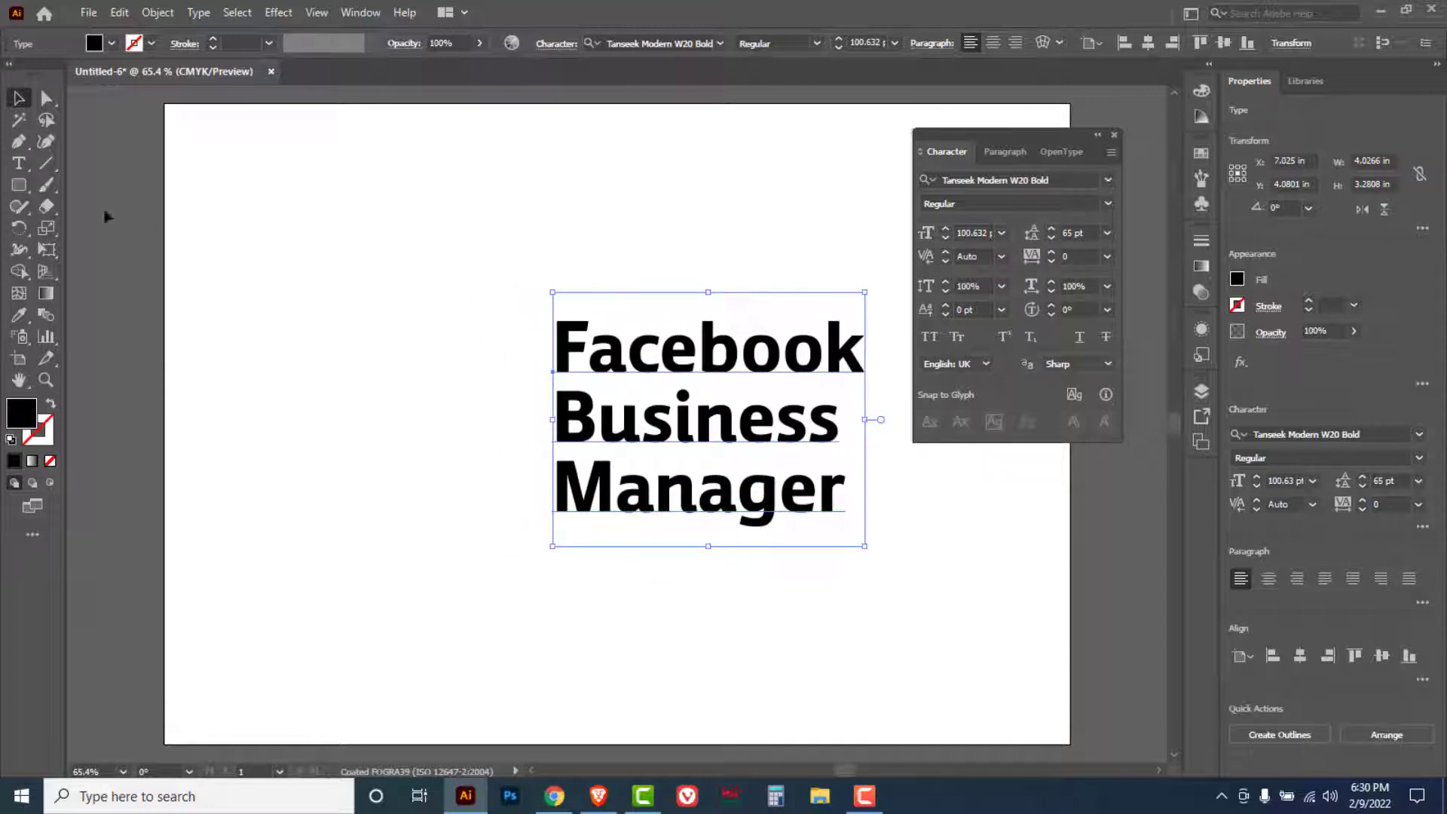
Draw a rounded rectangle about 3.33 by 2.80 in beside the start of the three text lines
click(18, 185)
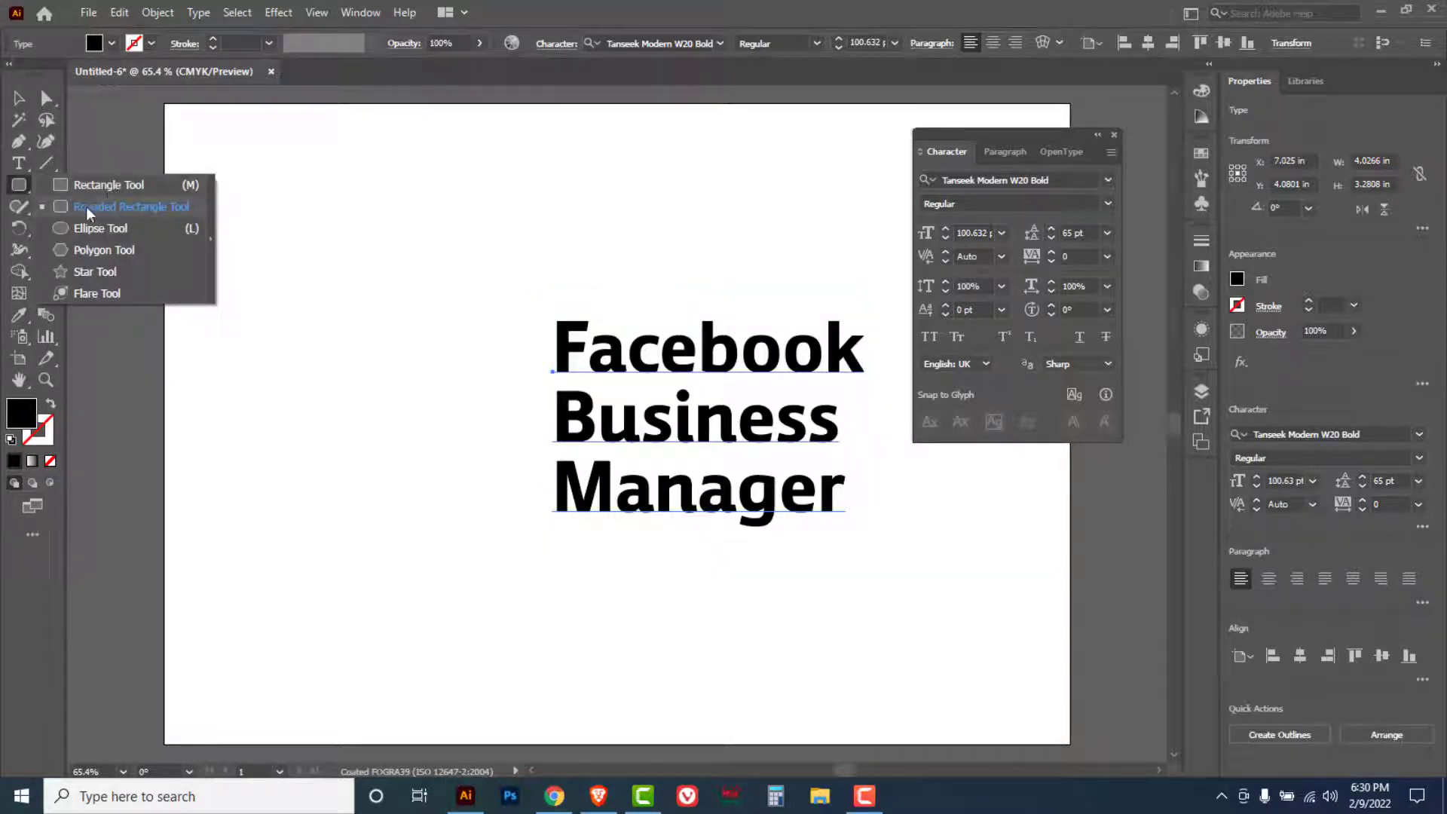
click(149, 214)
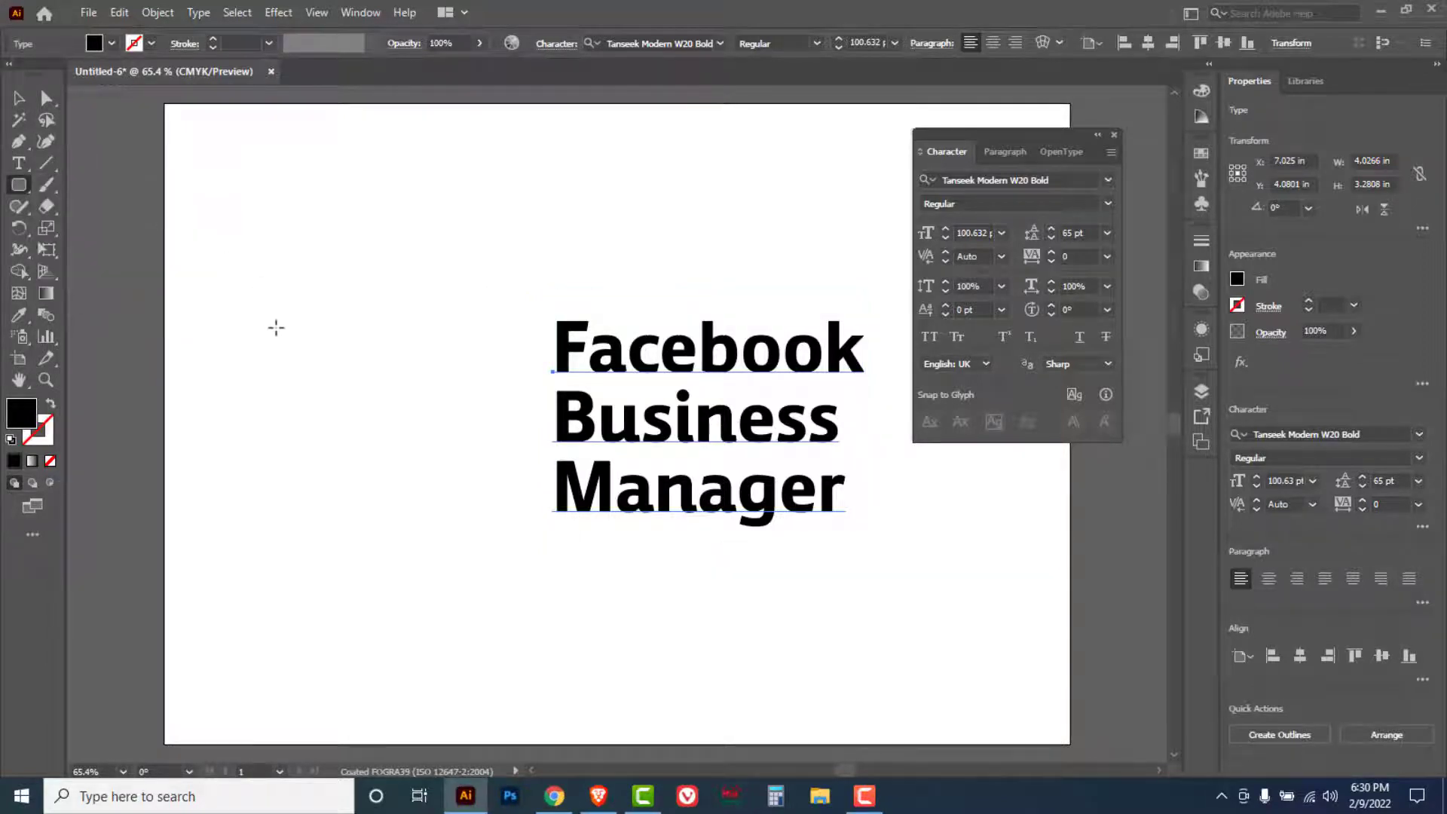
mouse_move(259, 307)
mouse_down()
mouse_move(475, 543)
mouse_move(526, 532)
mouse_move(516, 522)
mouse_up()
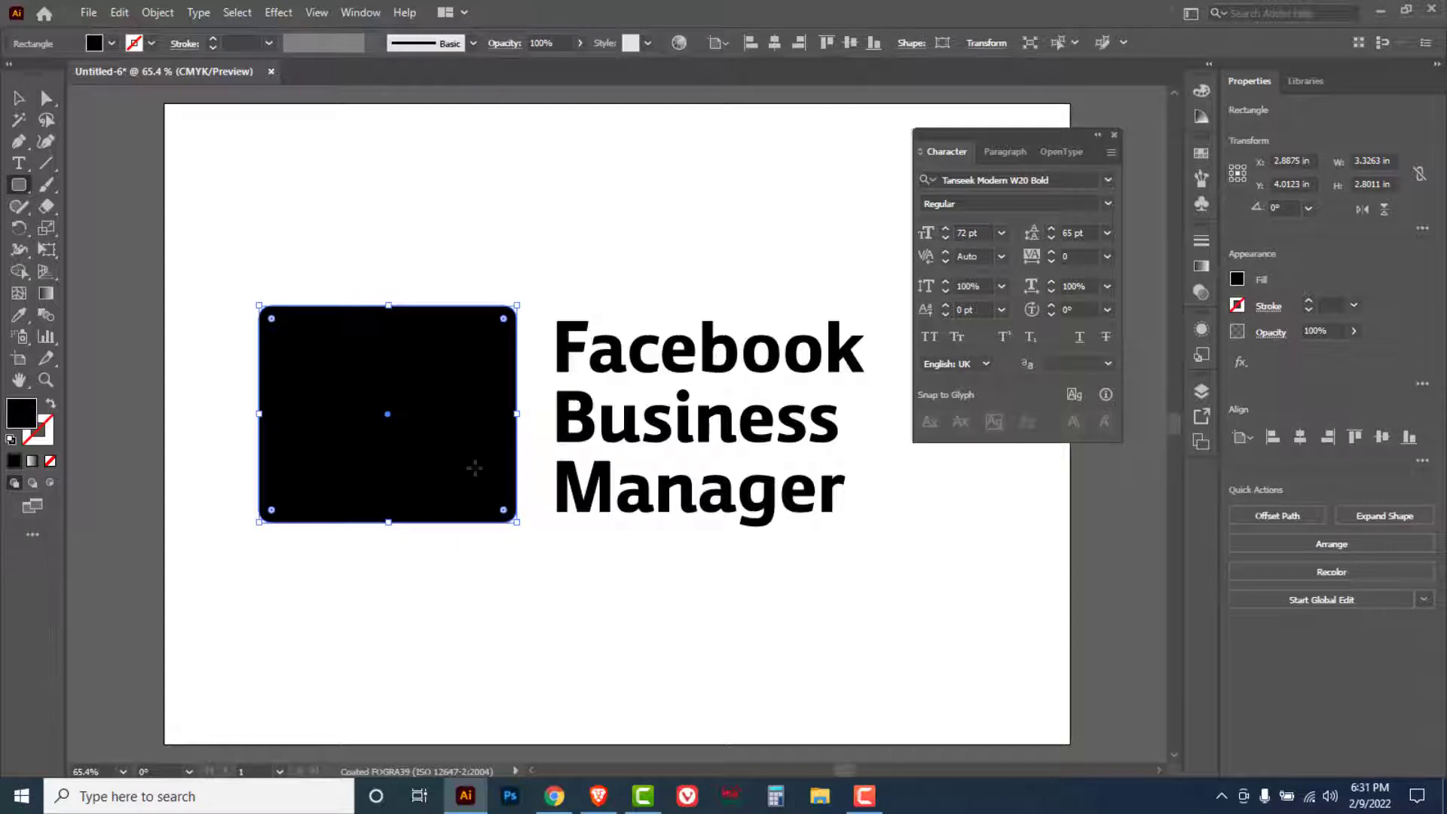
Show the full color options and fill the rounded rectangle with light gray, CMYK 0, 0, 0, 8
click(1203, 90)
click(1172, 83)
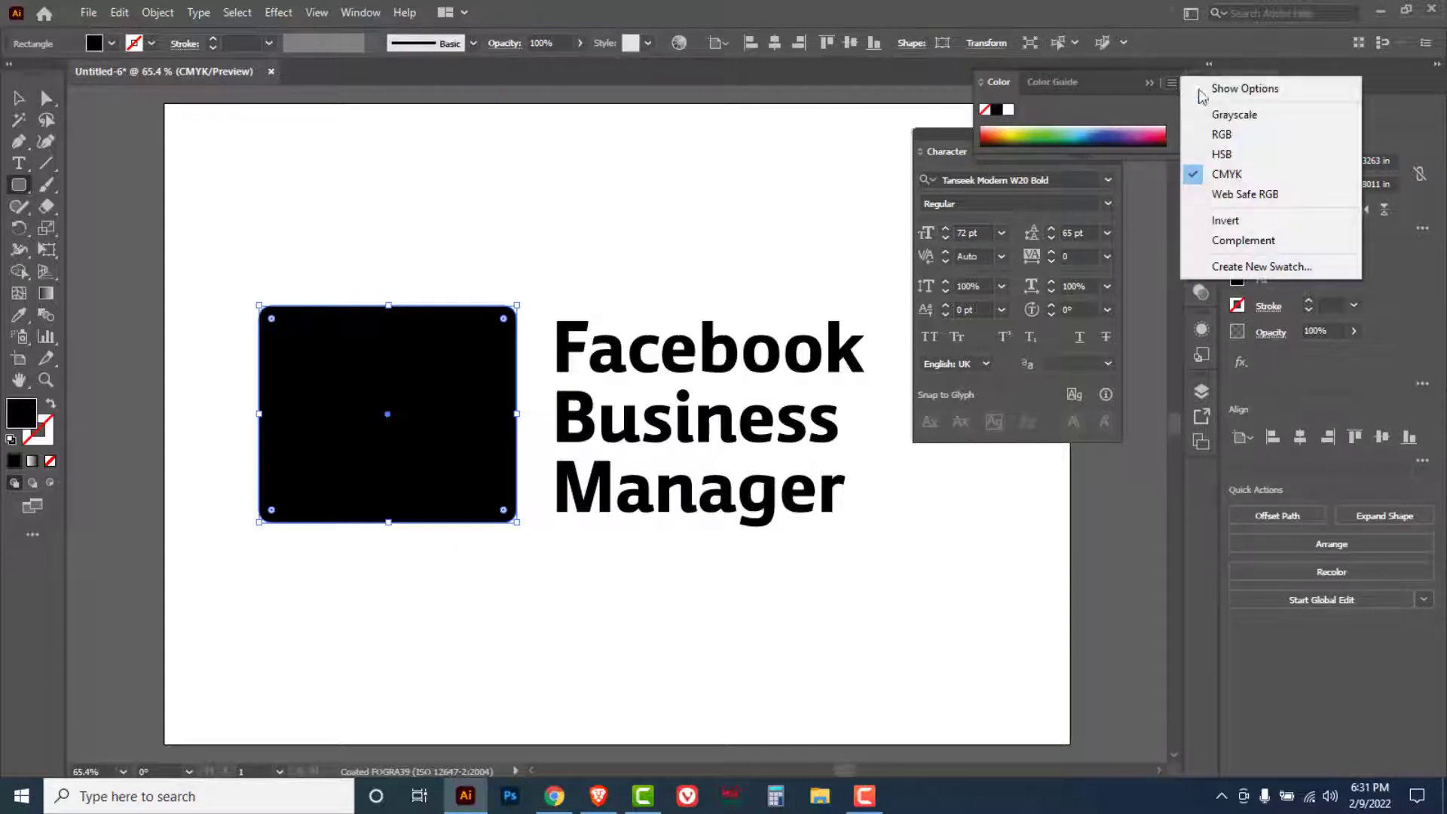
click(1213, 91)
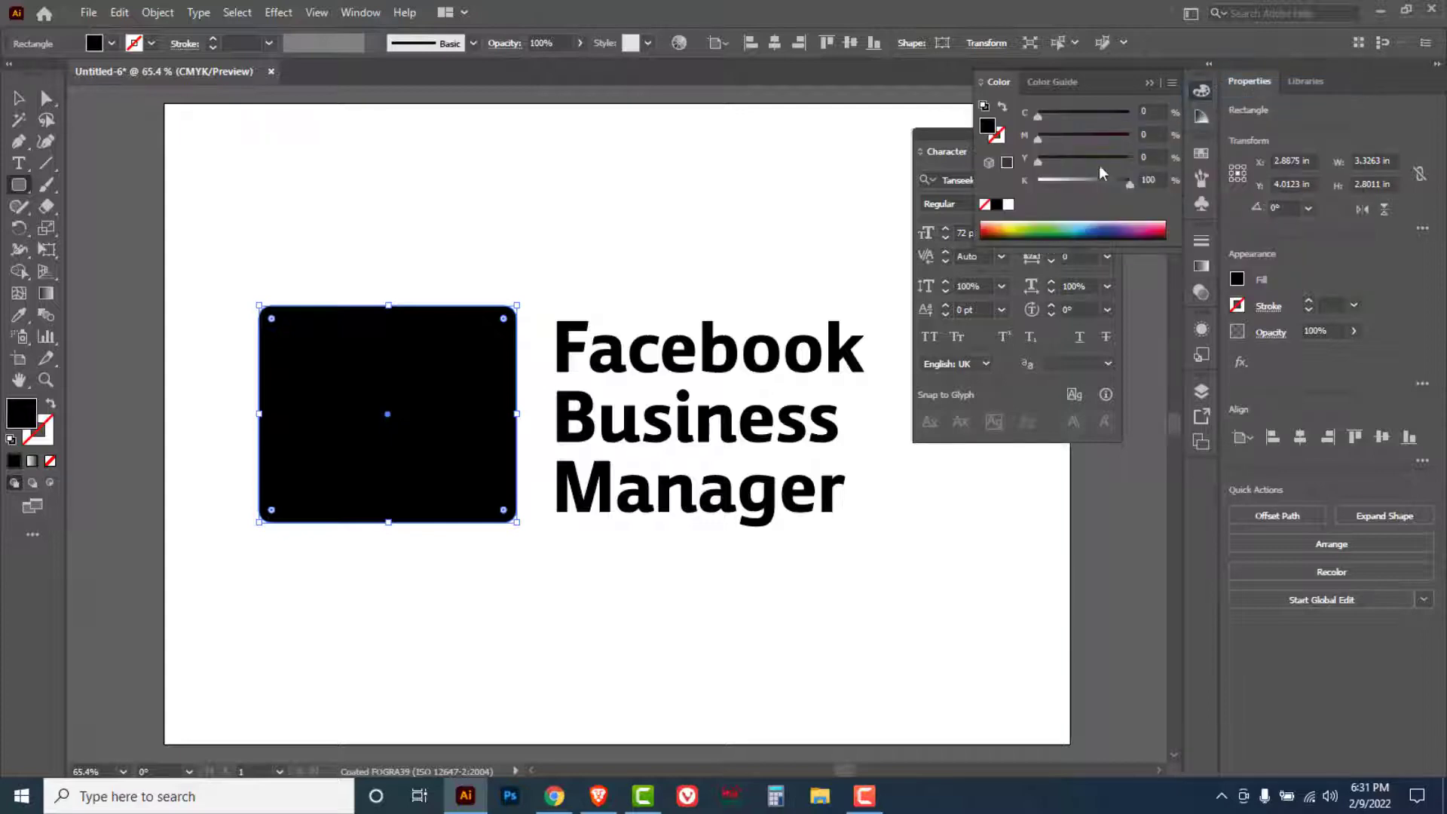
click(1010, 205)
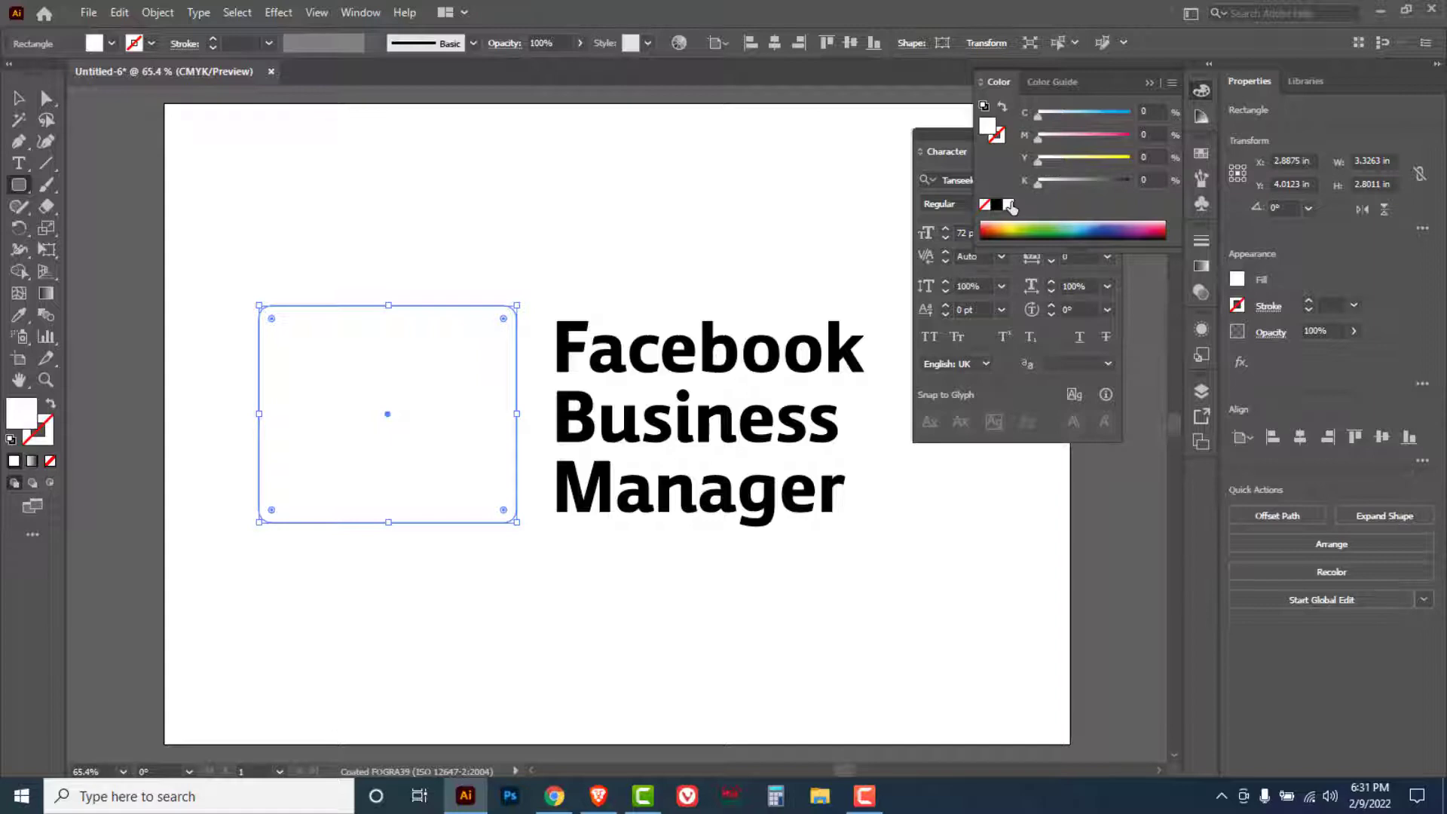
drag(1040, 183, 1047, 181)
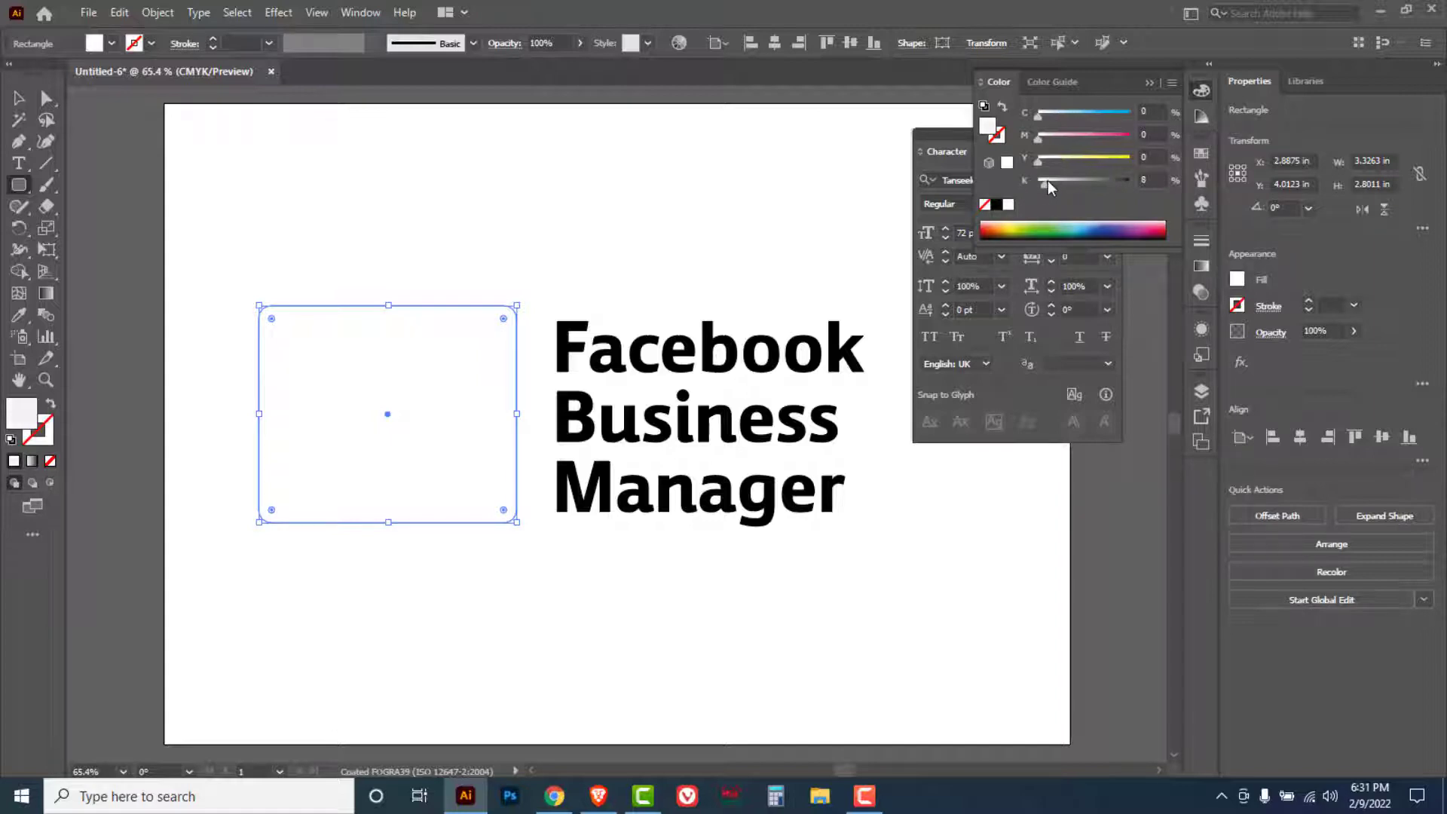
click(19, 98)
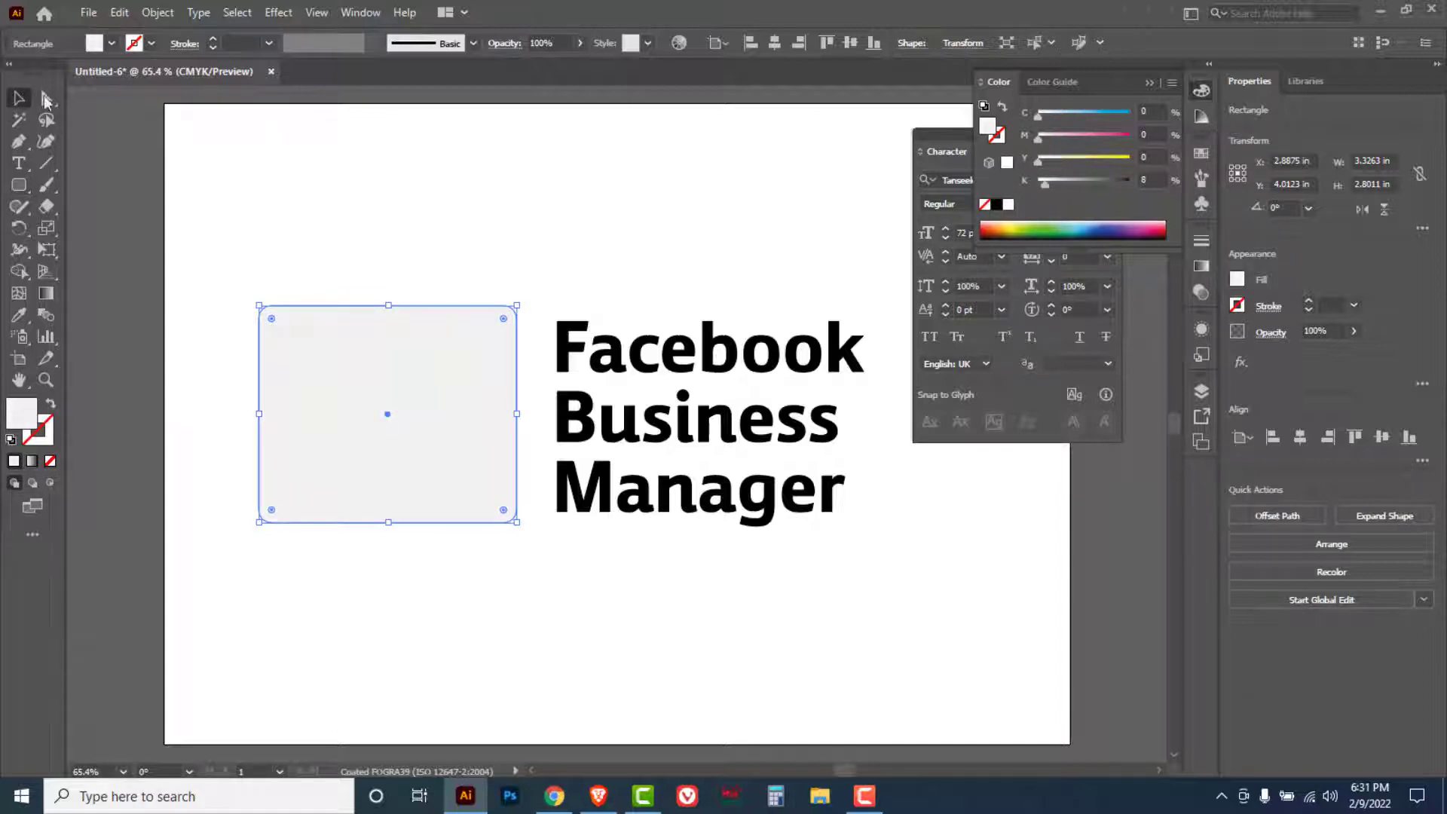
click(355, 163)
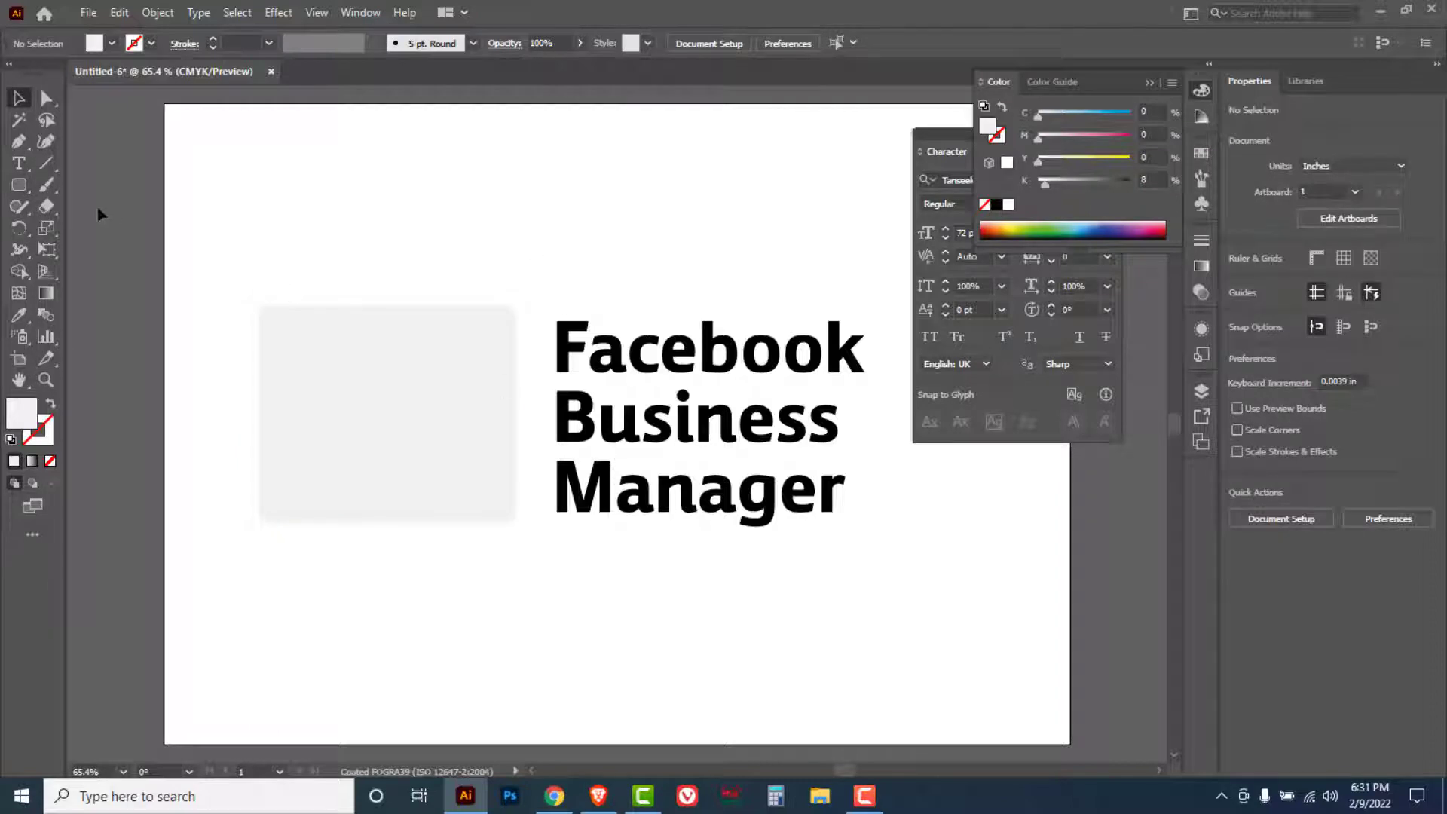
Add a letter "f", scale it up to about 355.76 pt and place it right of center on the rectangle's lower edge
click(19, 163)
click(405, 251)
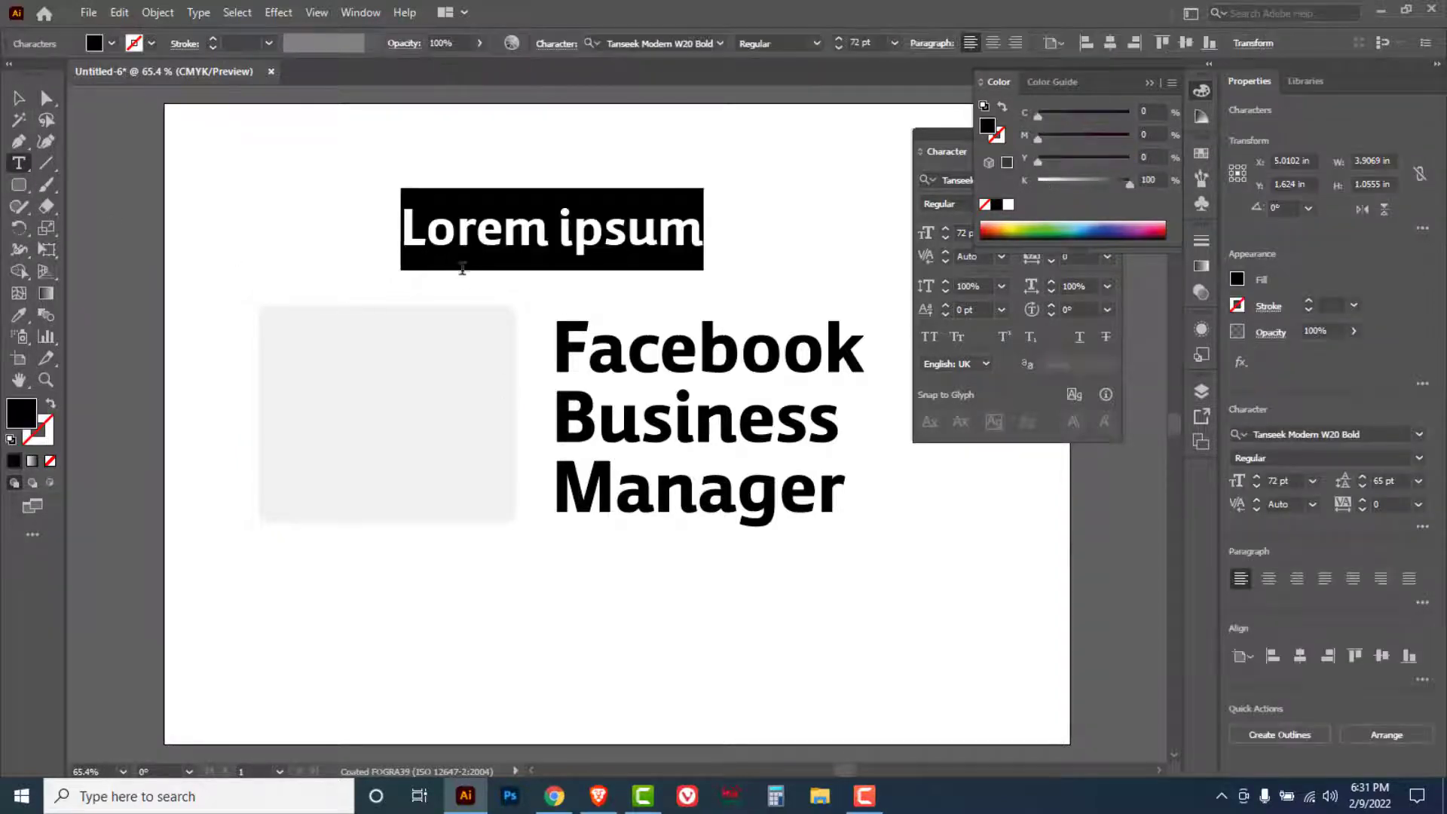
text(f)
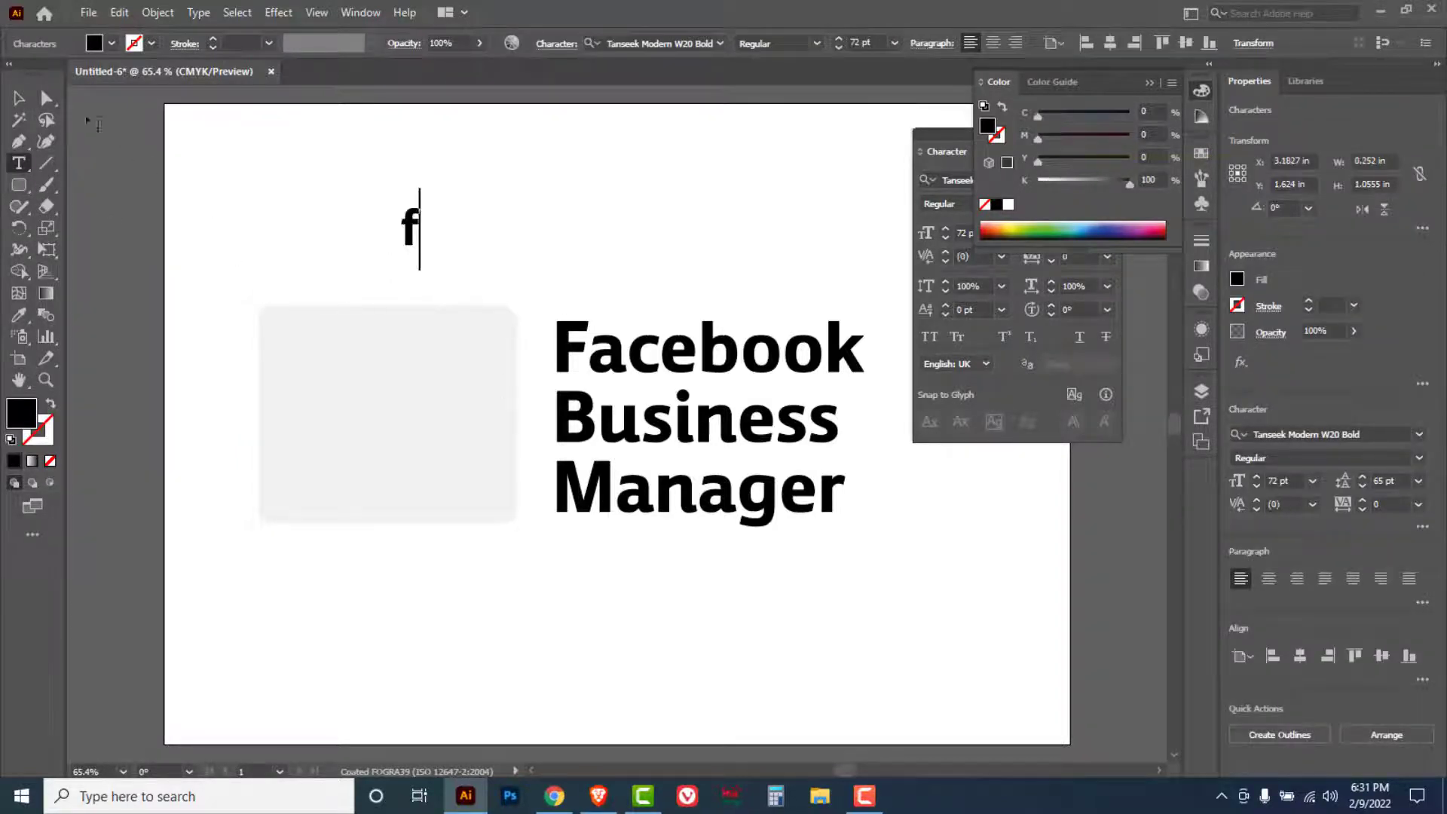
key(Escape)
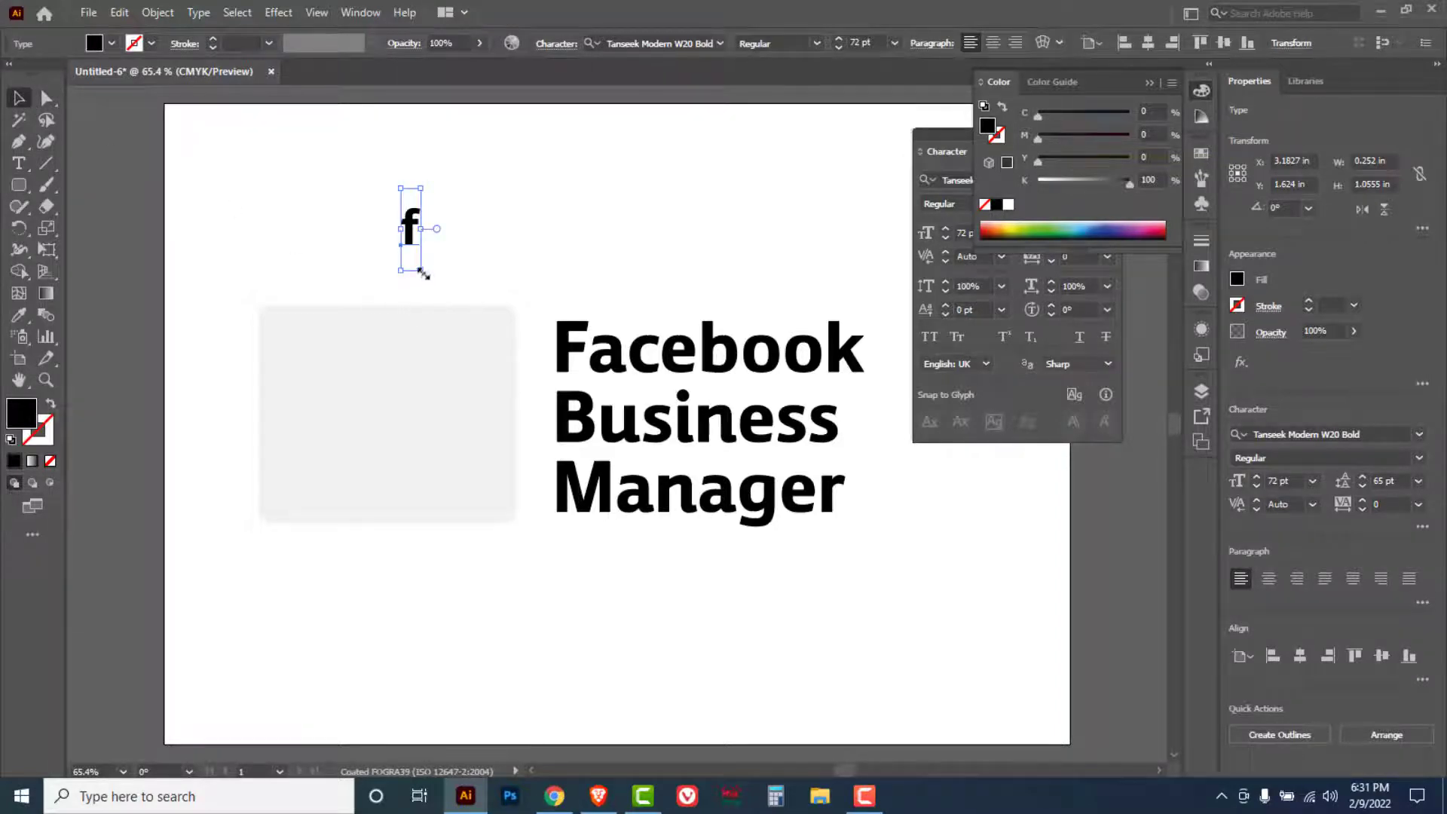
drag(420, 270, 680, 584)
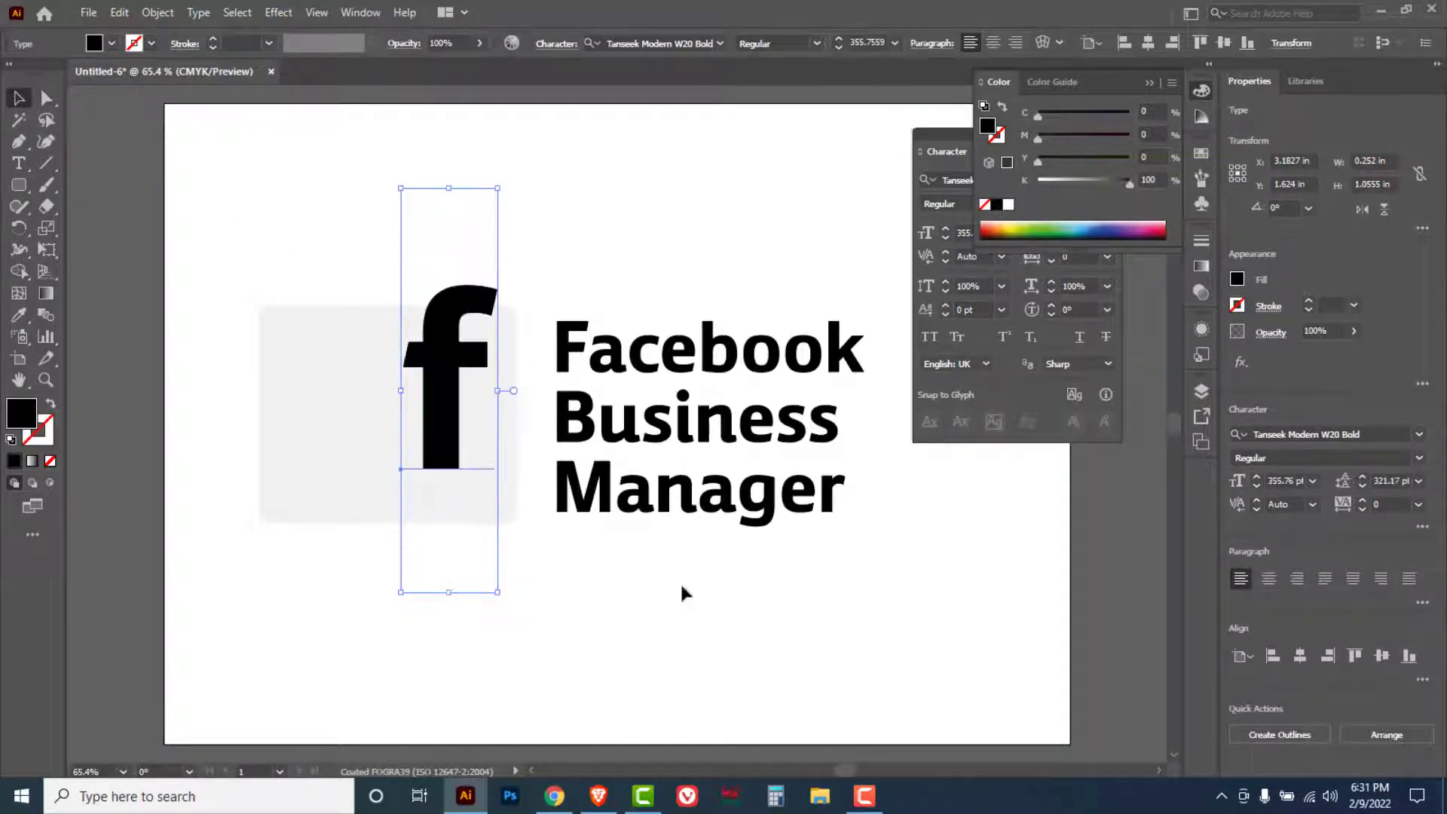
drag(443, 354, 420, 414)
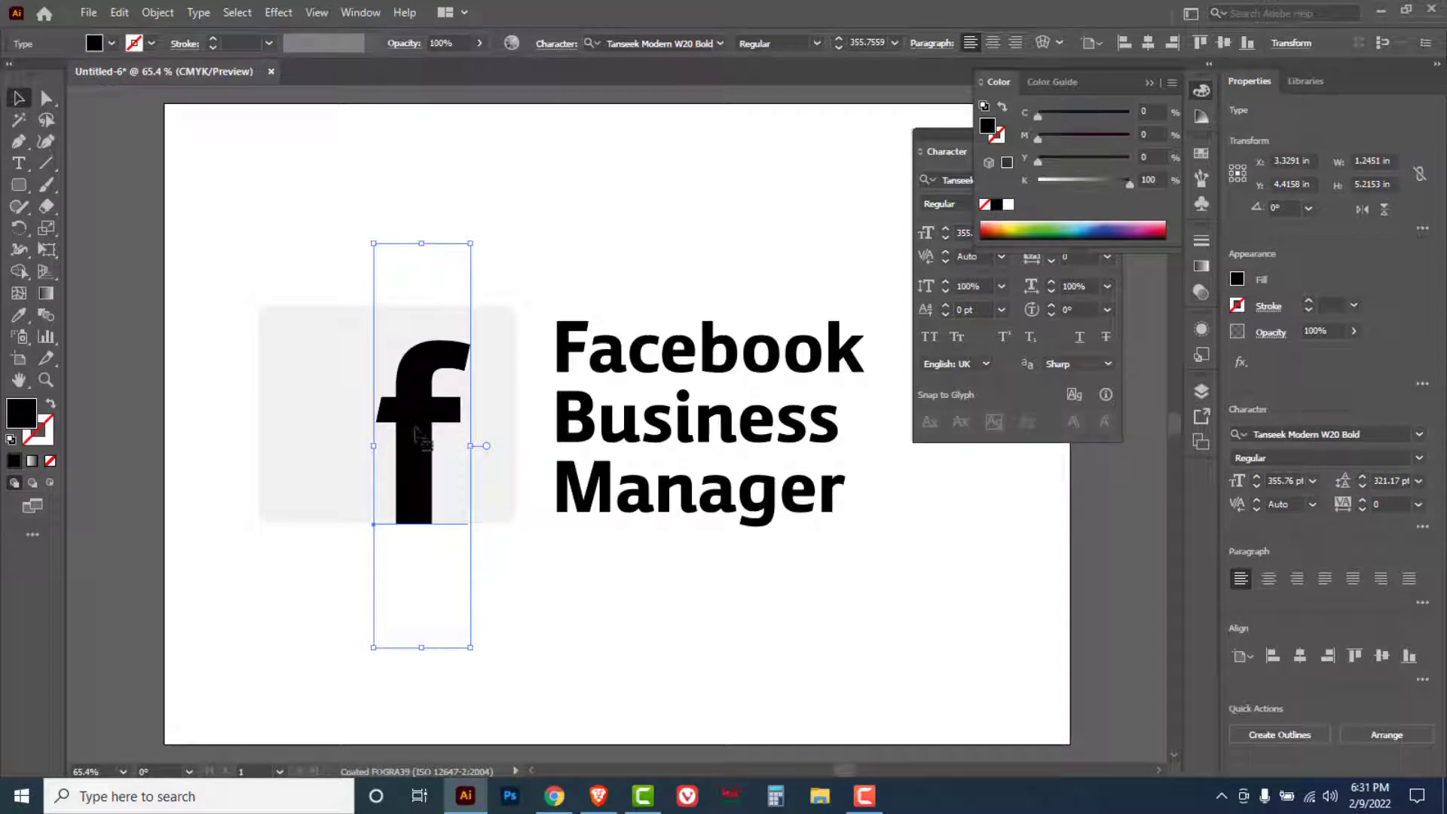
Convert the letter f to outlines and cut it out of the rounded rectangle with the Pathfinder Exclude operation
right_click(415, 413)
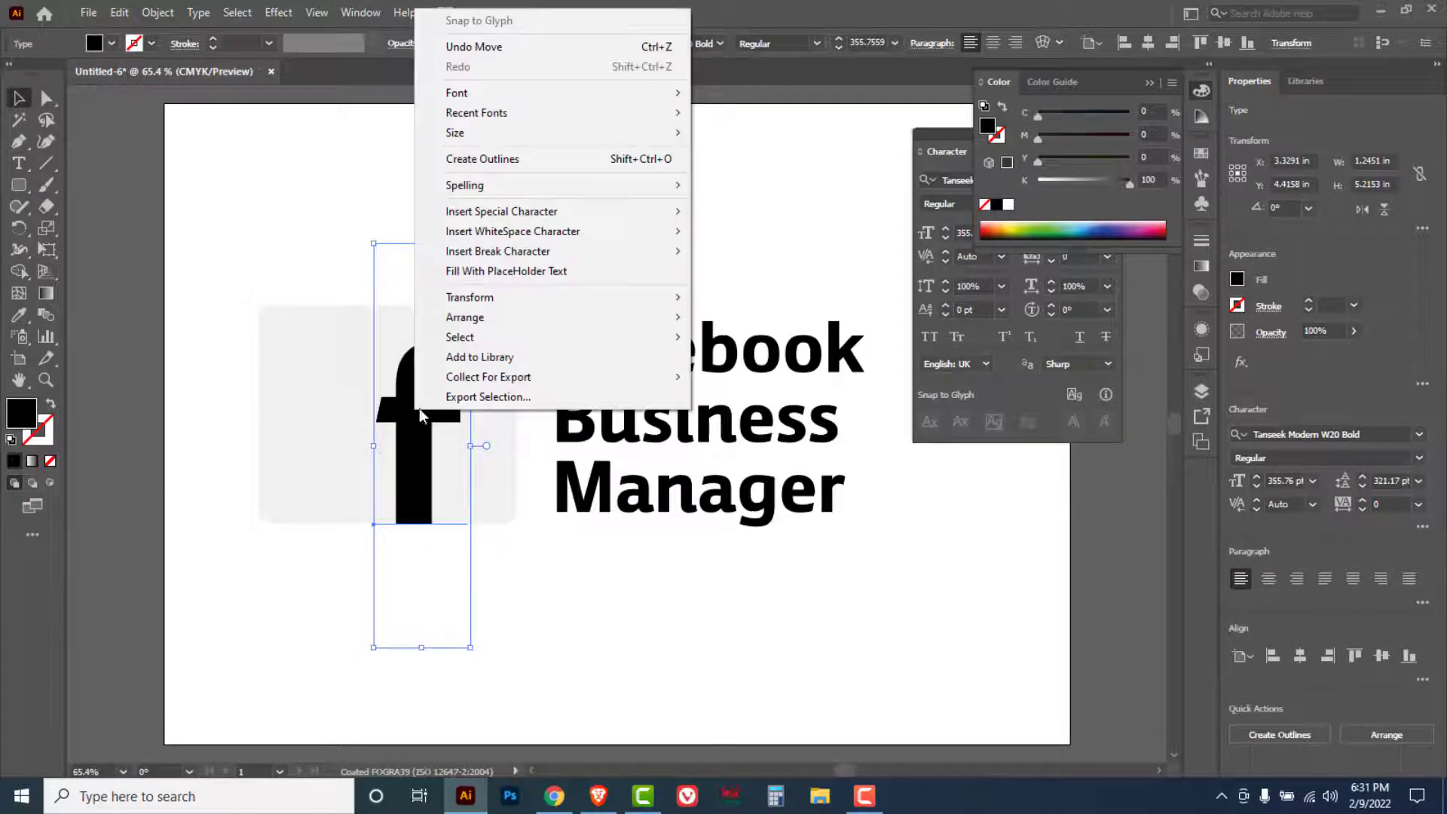
click(549, 159)
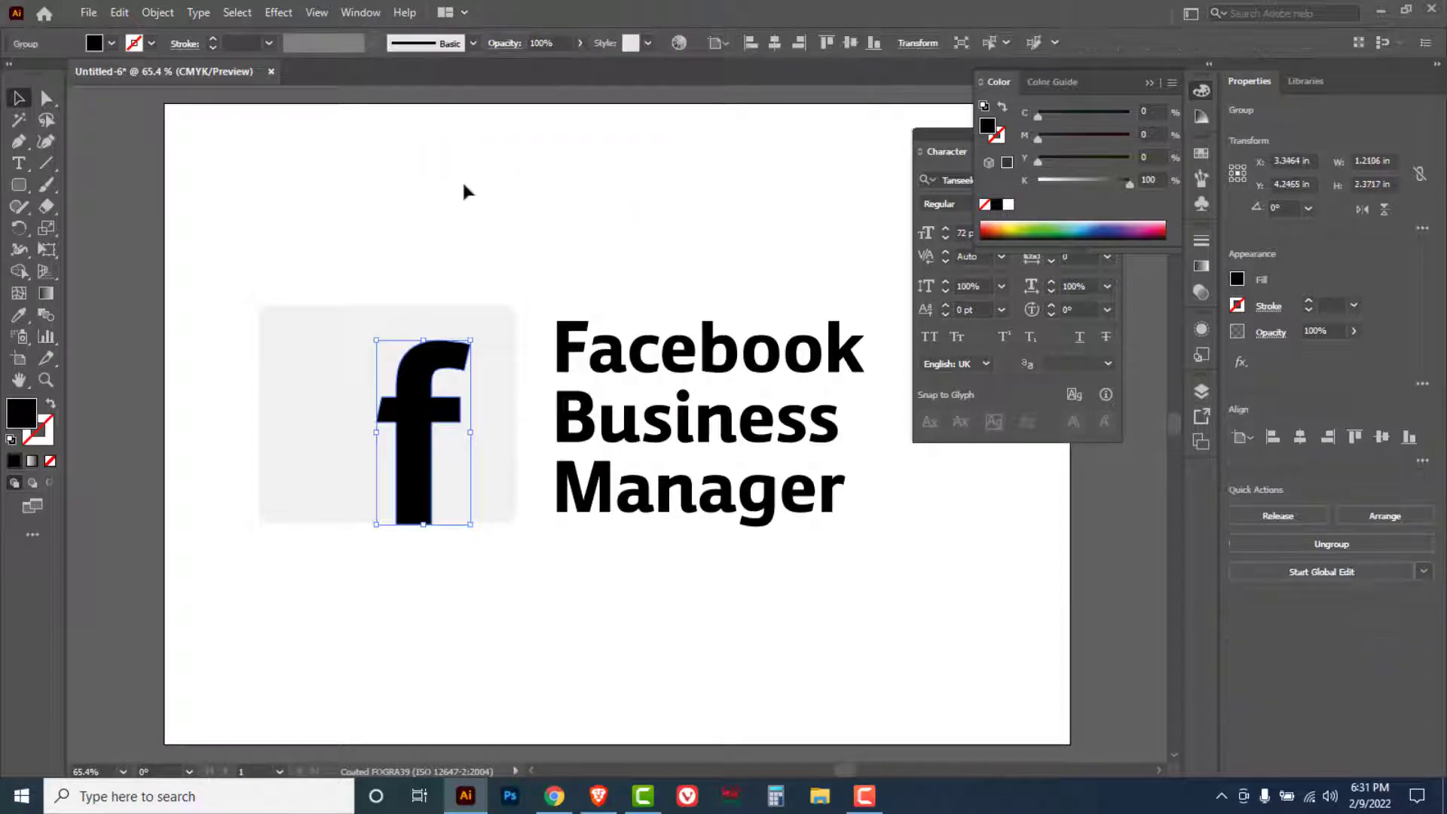
shift+click(294, 410)
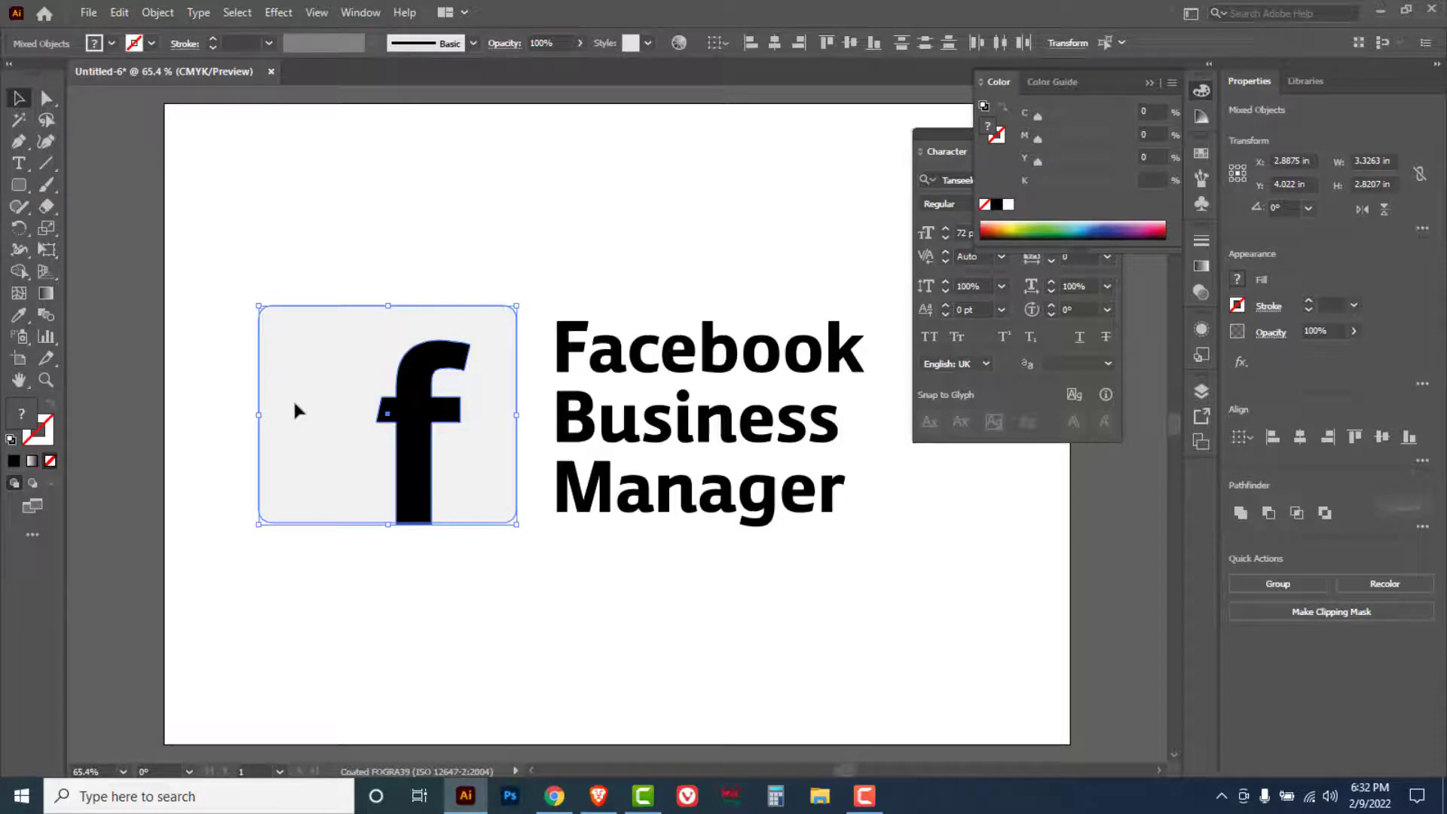
click(354, 12)
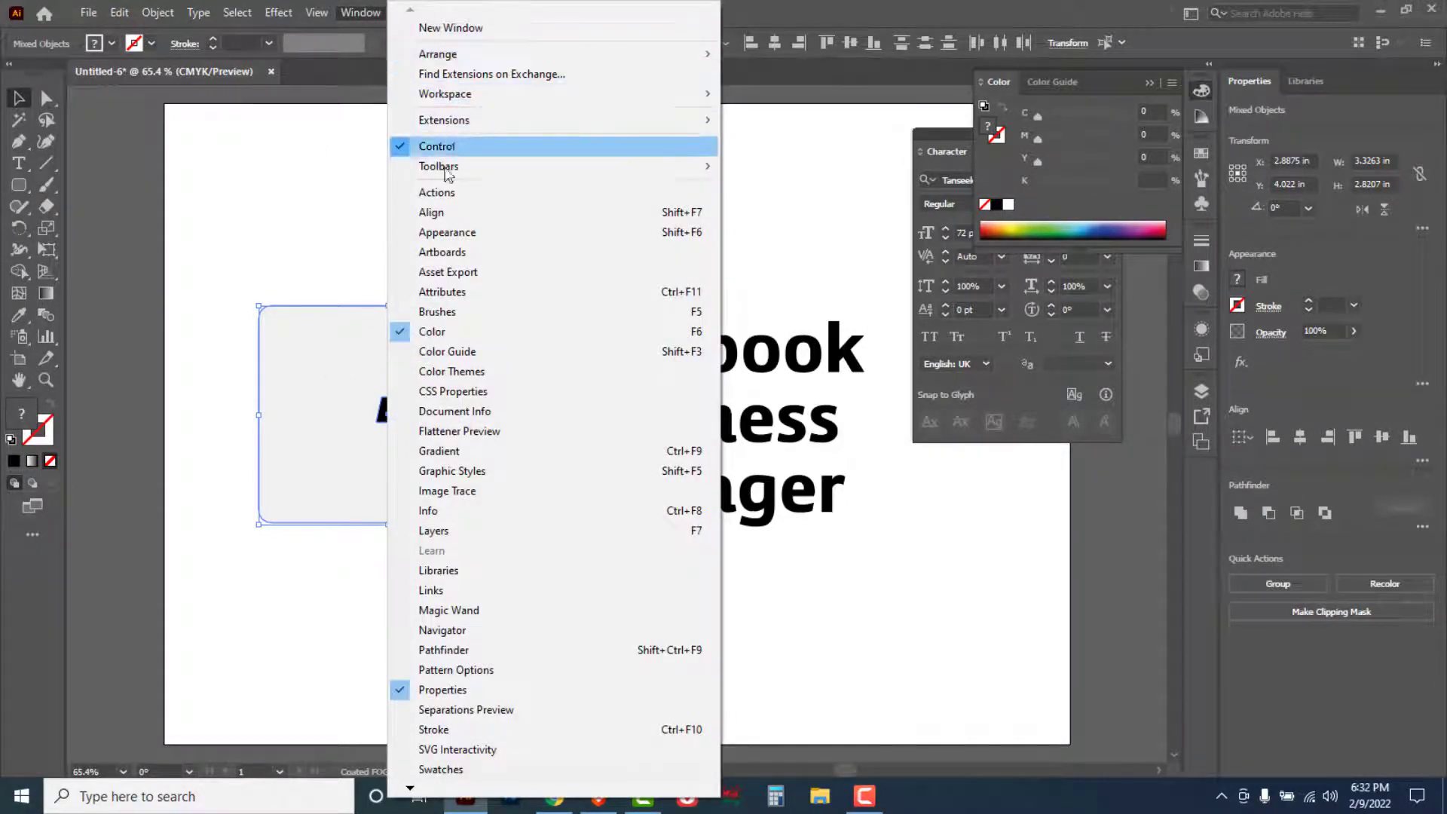
click(441, 216)
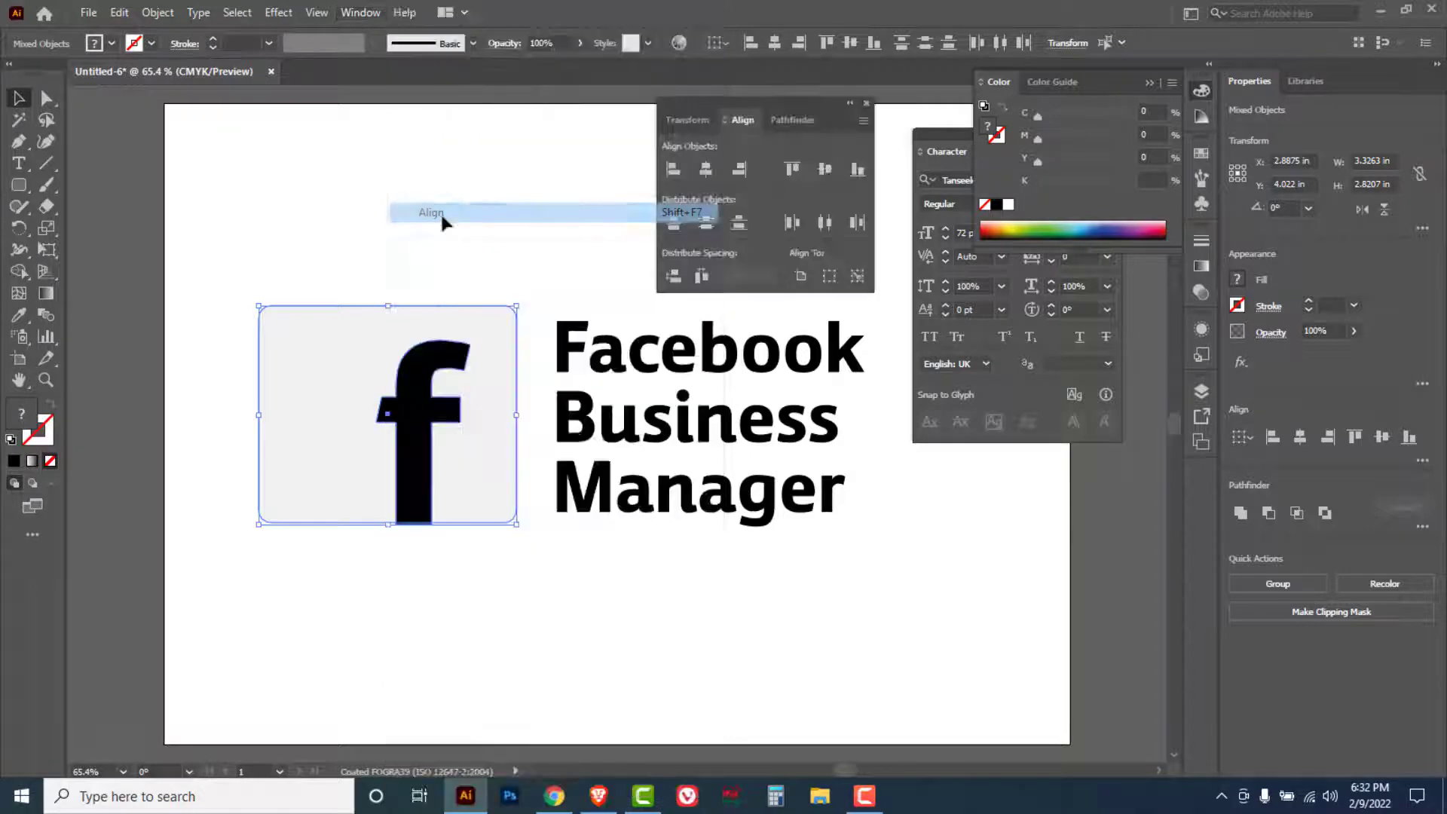
click(796, 120)
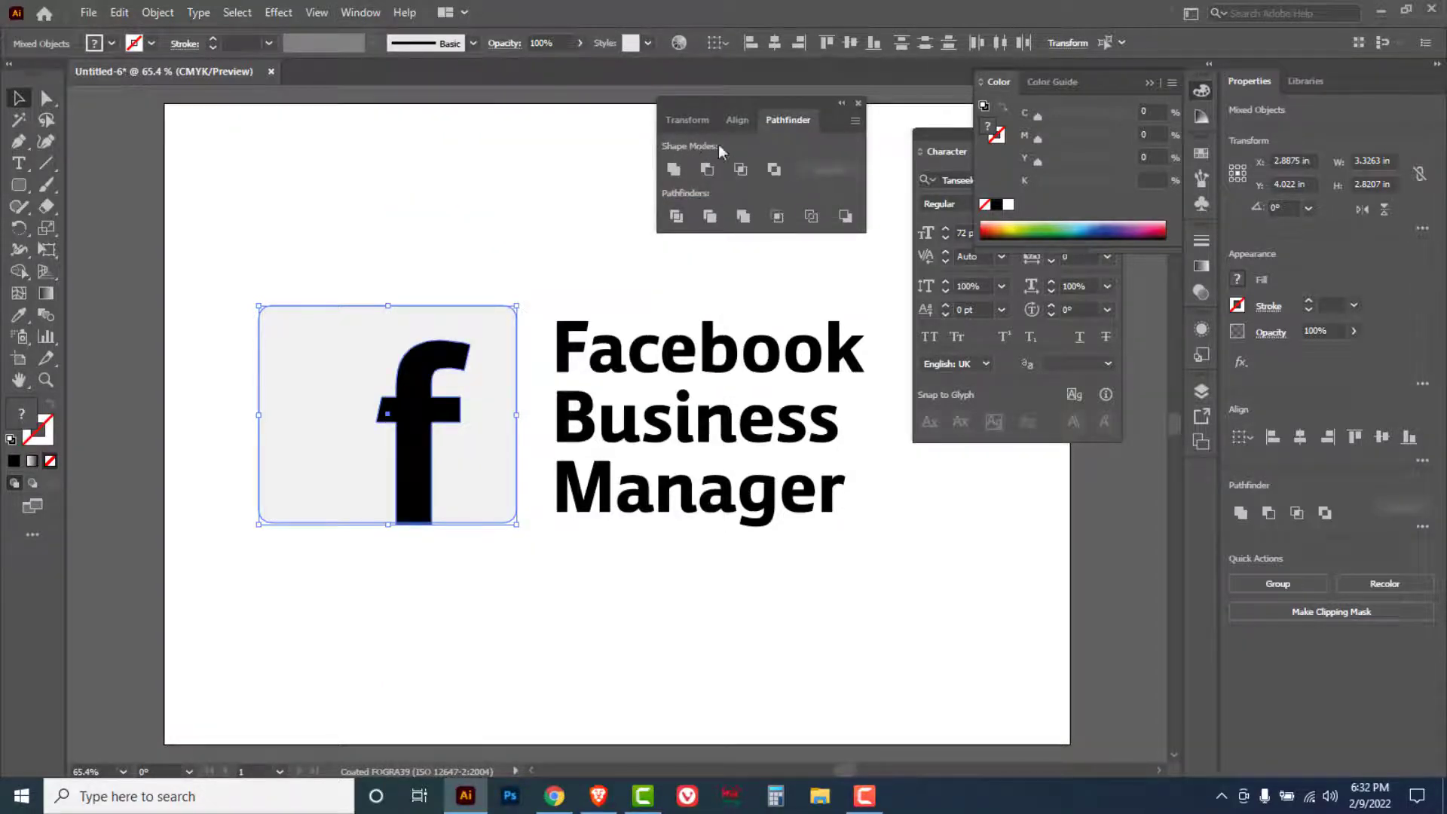
click(775, 170)
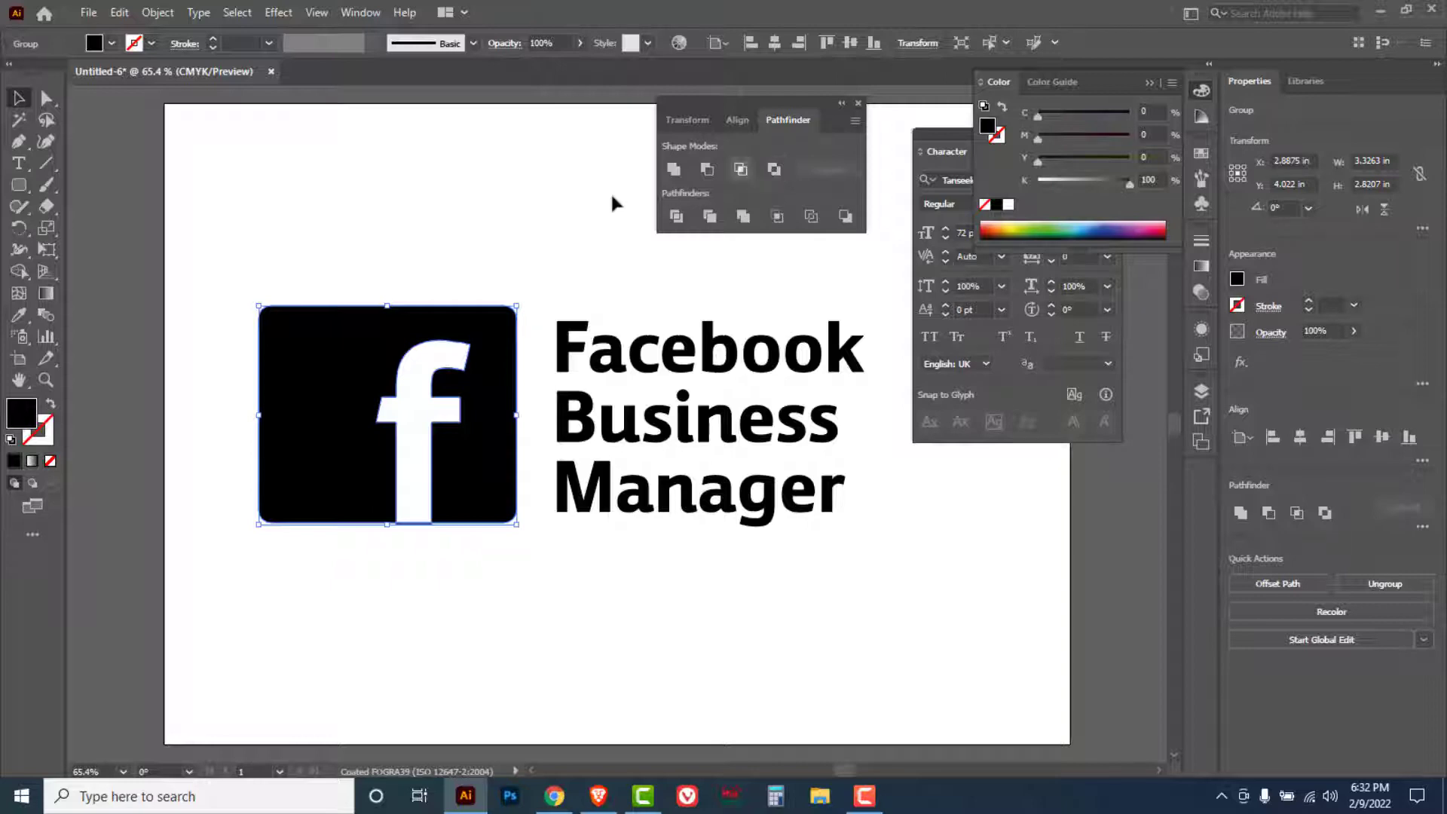
Draw a plain rectangle about 9.66 by 5.66 in covering the icon and the text
click(20, 187)
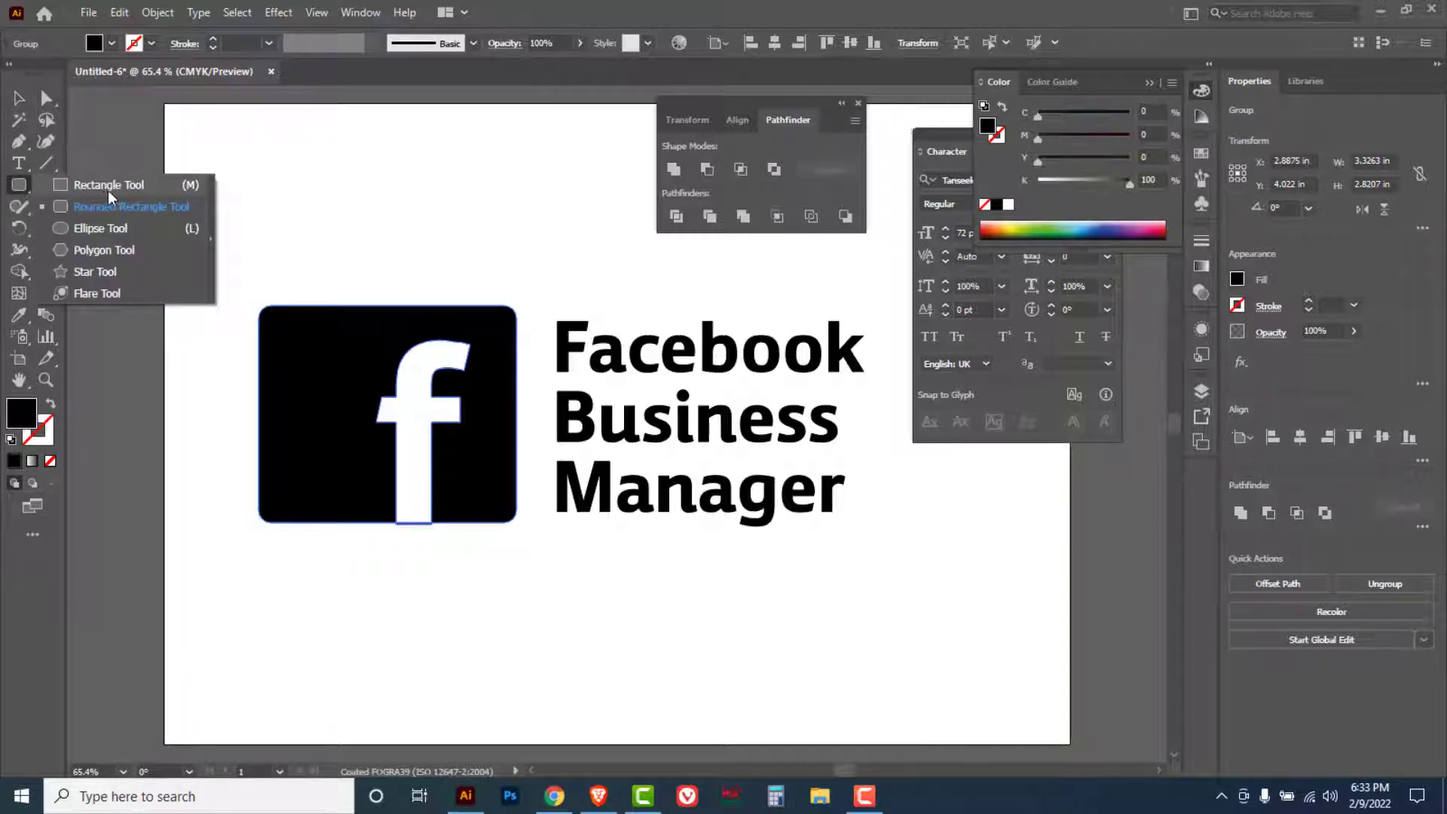
click(110, 186)
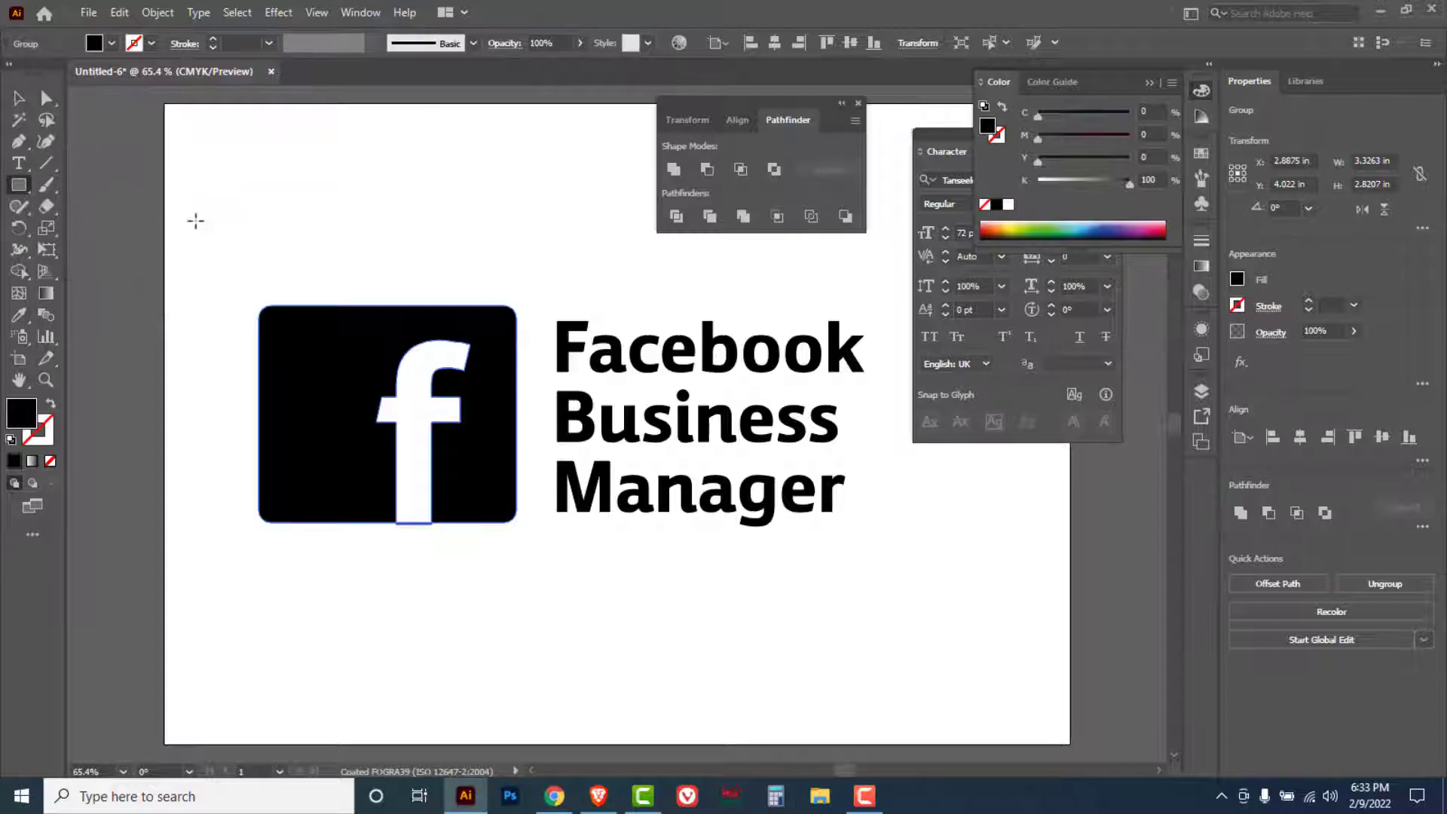
drag(176, 205, 741, 635)
drag(1059, 646, 926, 643)
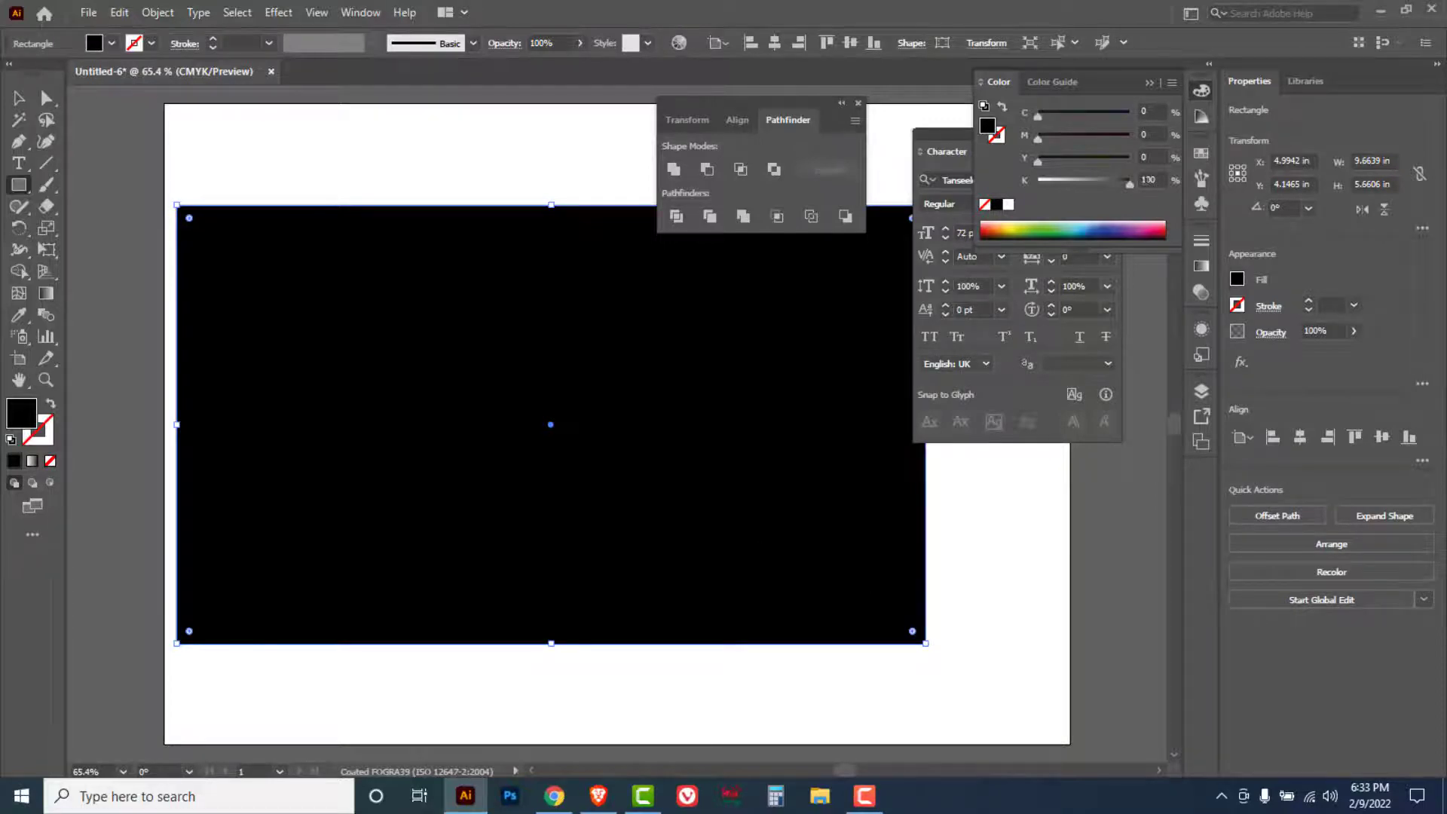
Fill the large rectangle with dark slate blue, CMYK 80, 60, 42, 36
click(1154, 111)
text(80)
key(Tab)
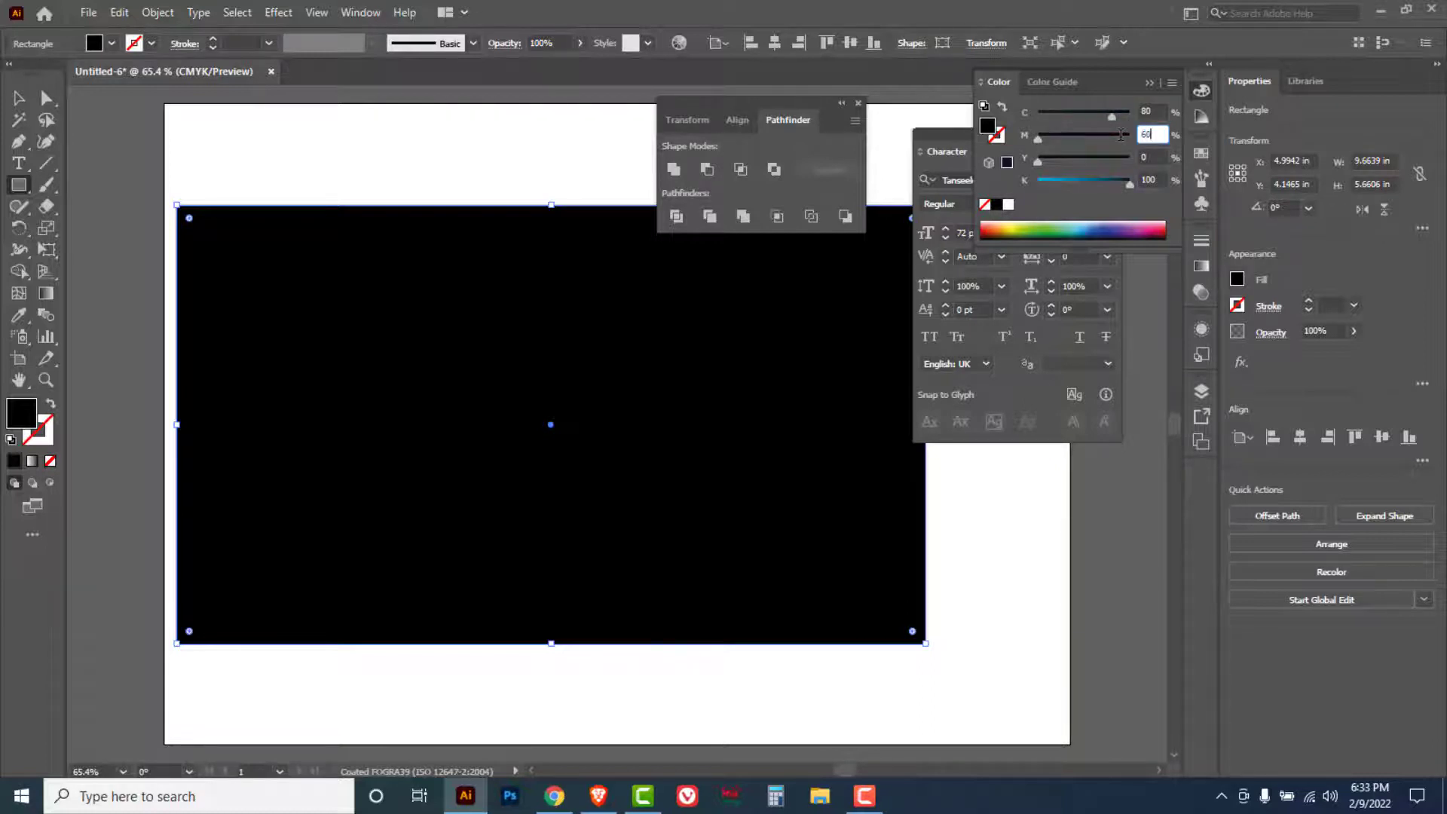
text(60)
key(Tab)
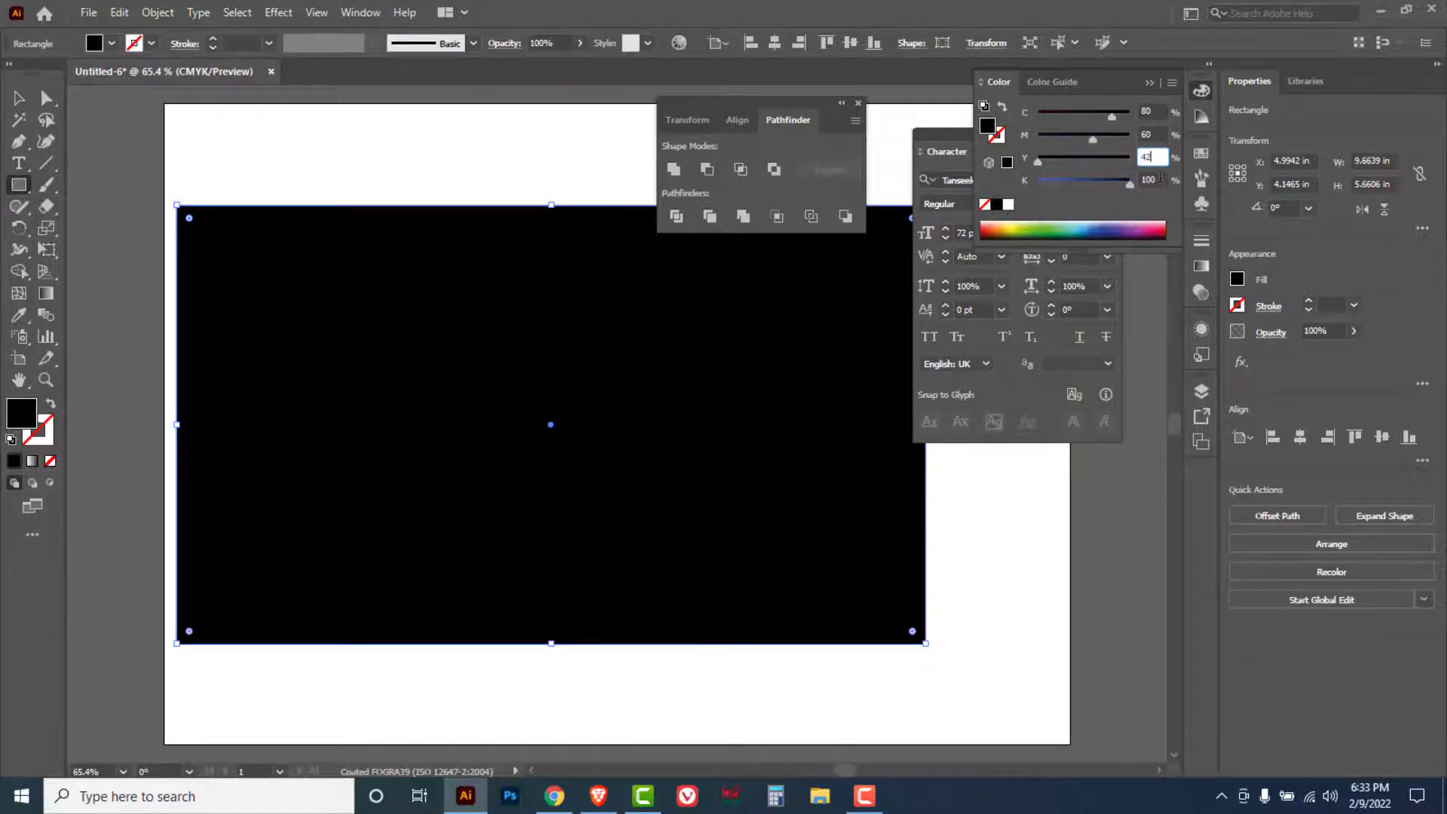
text(42)
key(Tab)
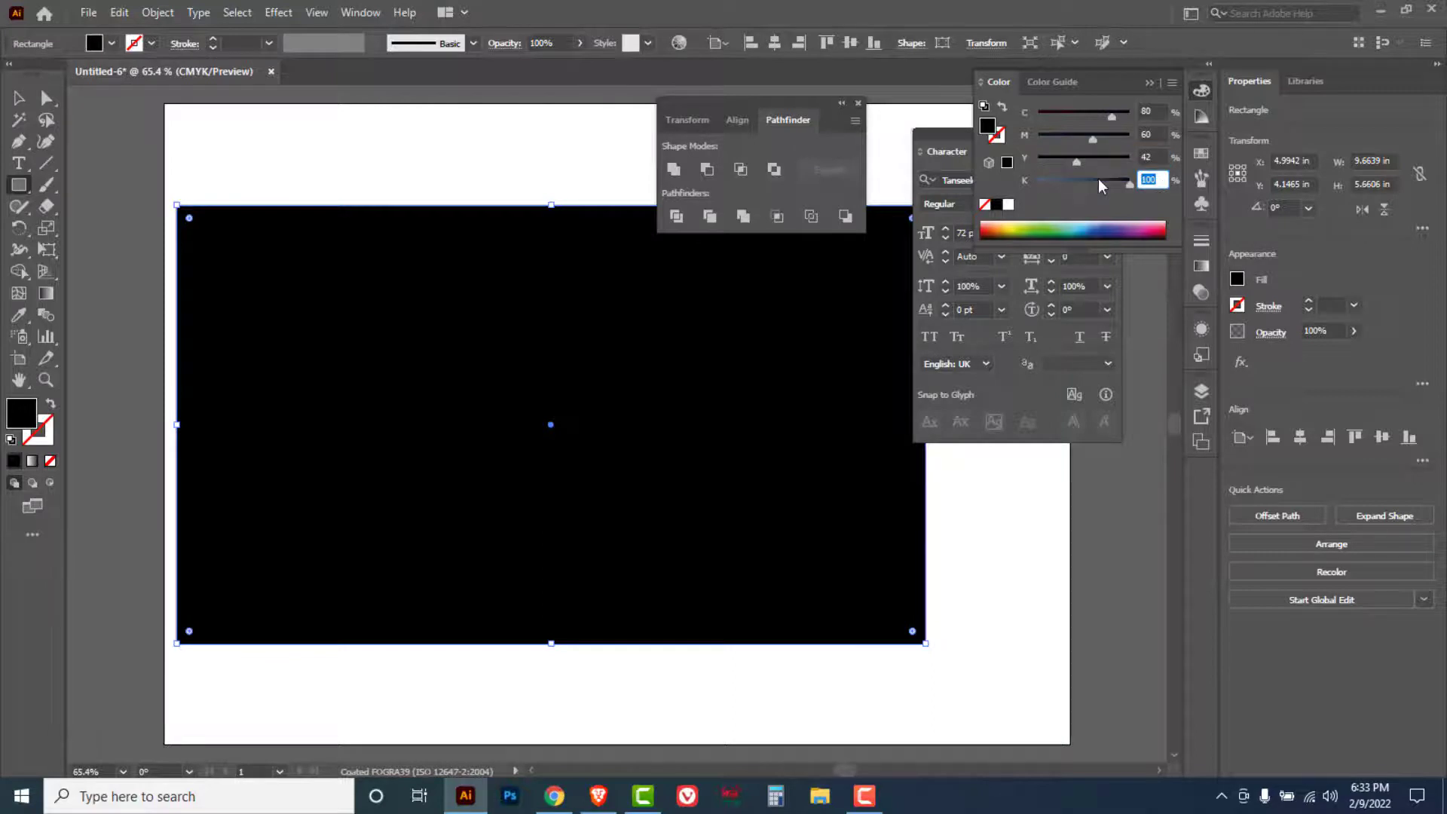
text(36)
click(19, 97)
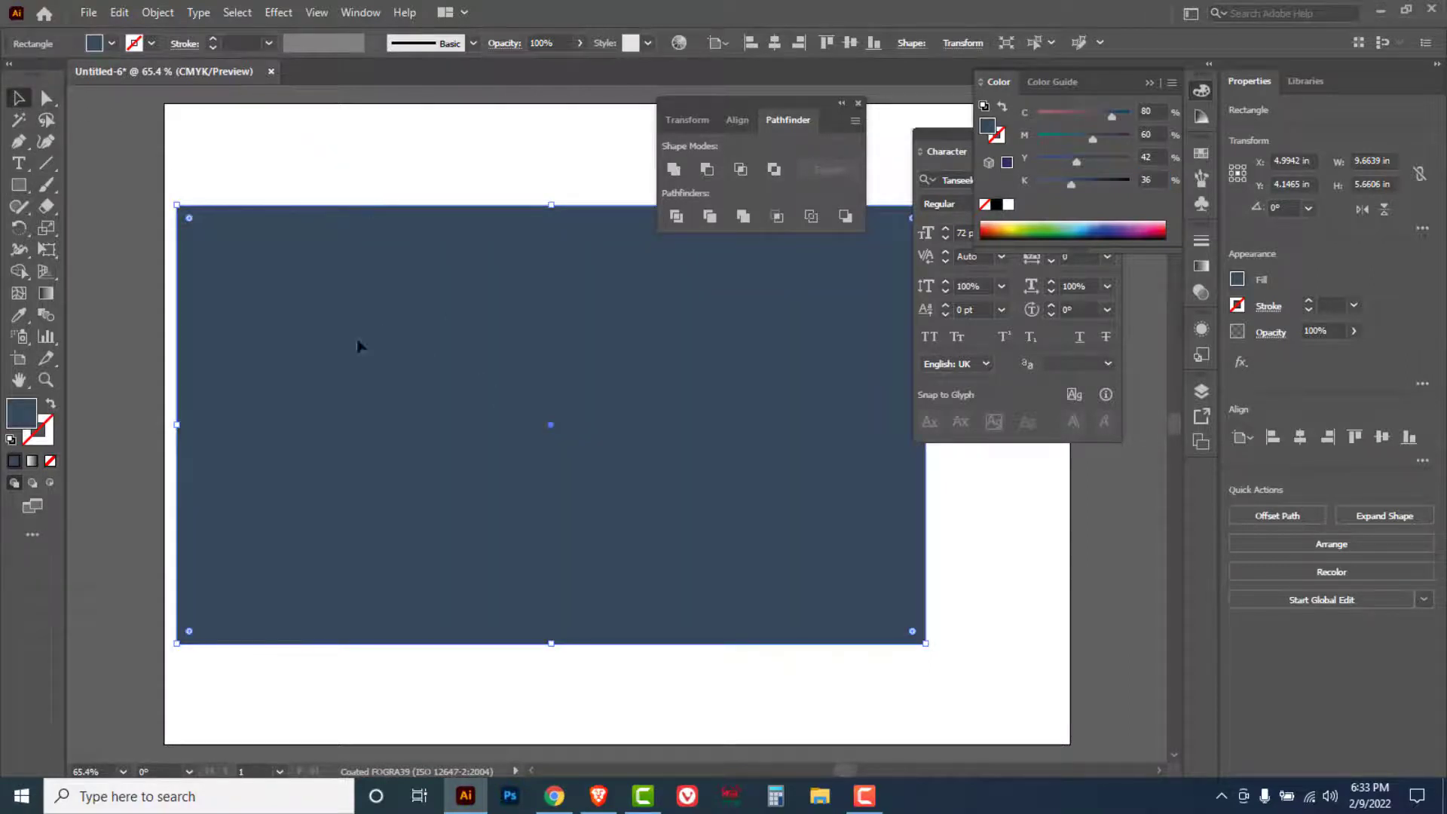
Send the dark blue rectangle to the back, behind the icon and text
right_click(437, 346)
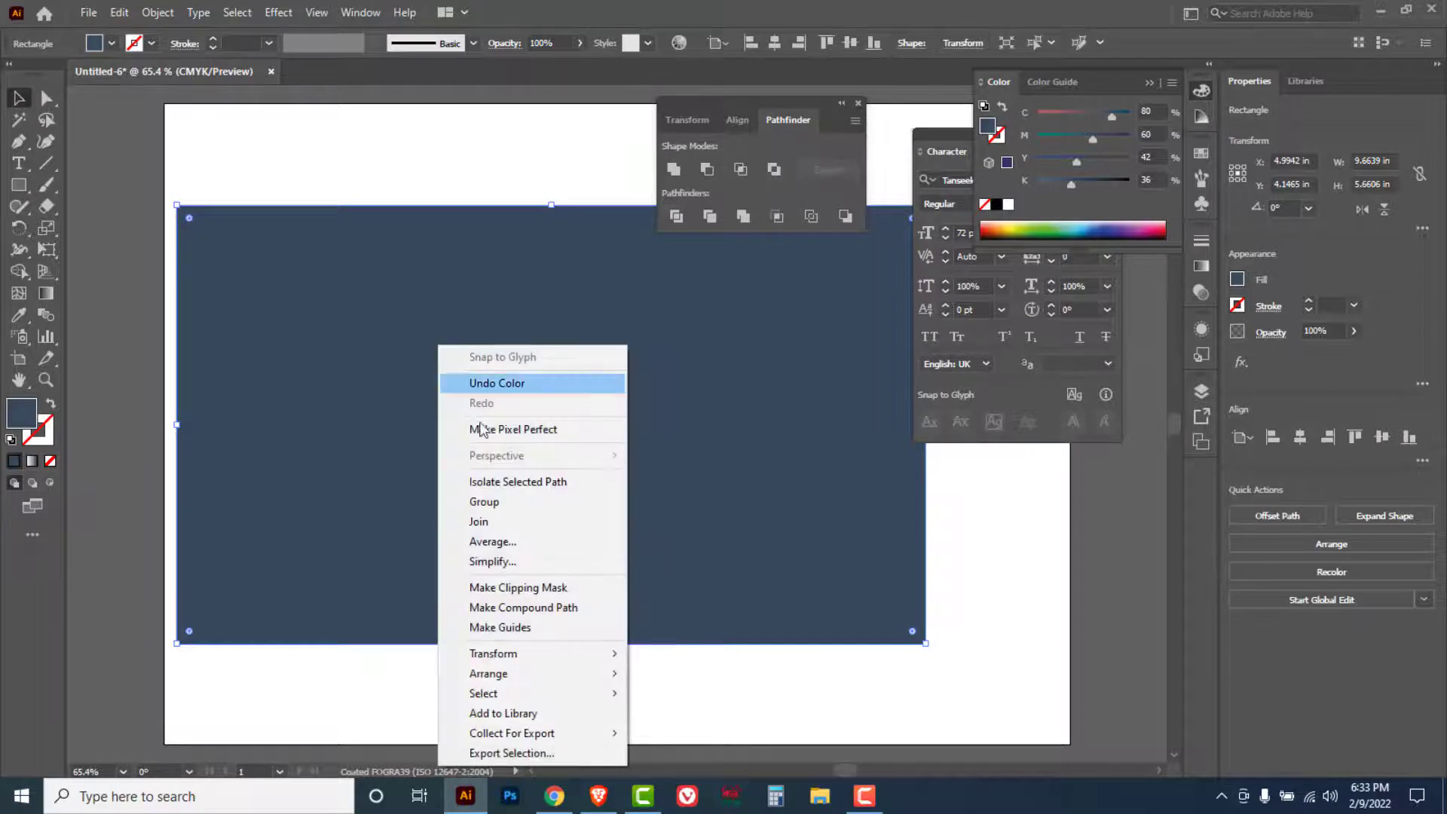
mouse_move(506, 675)
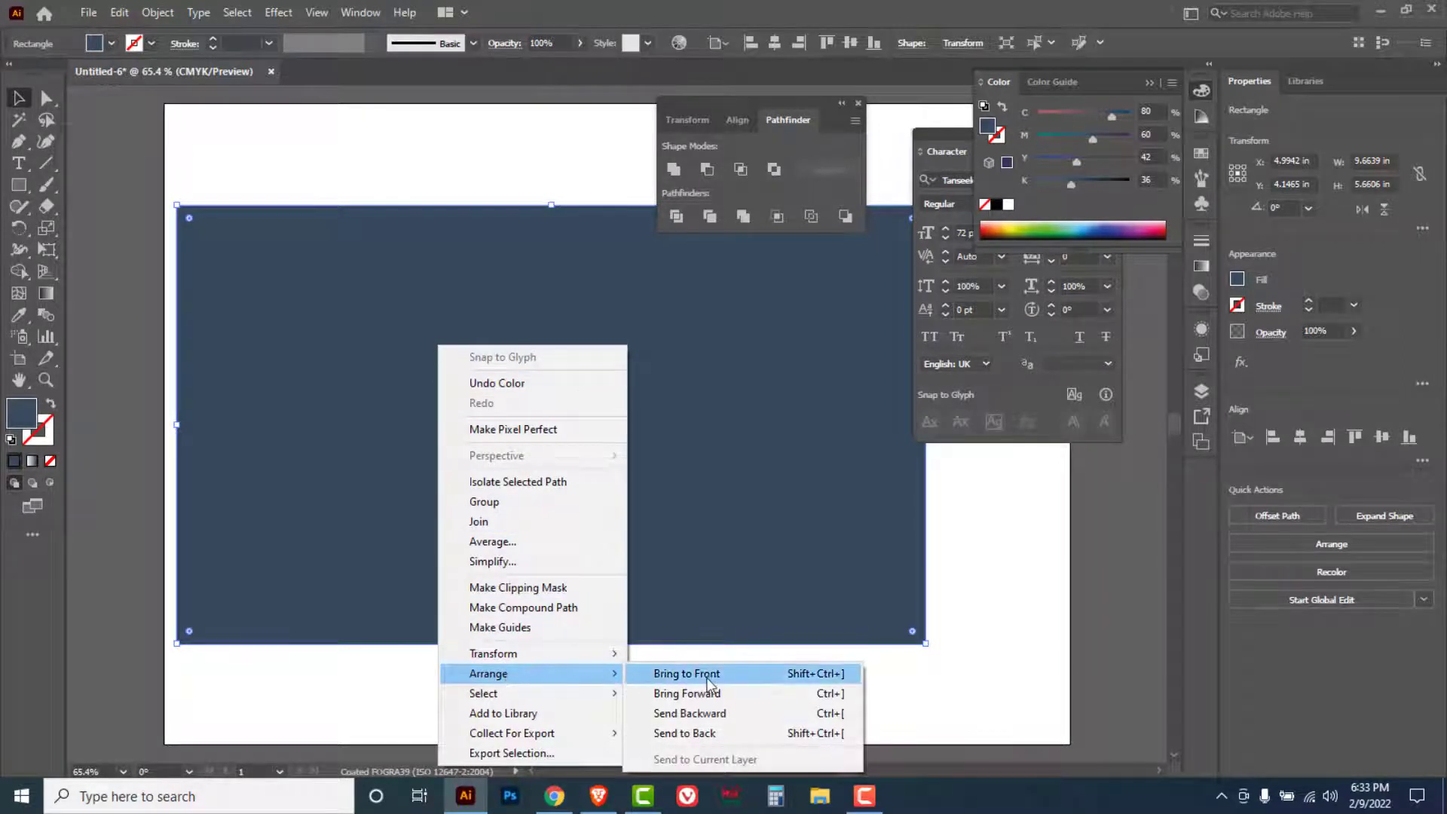
click(712, 735)
Select the background, icon and text together and scale them down proportionally about their center to under half size
drag(985, 680, 203, 285)
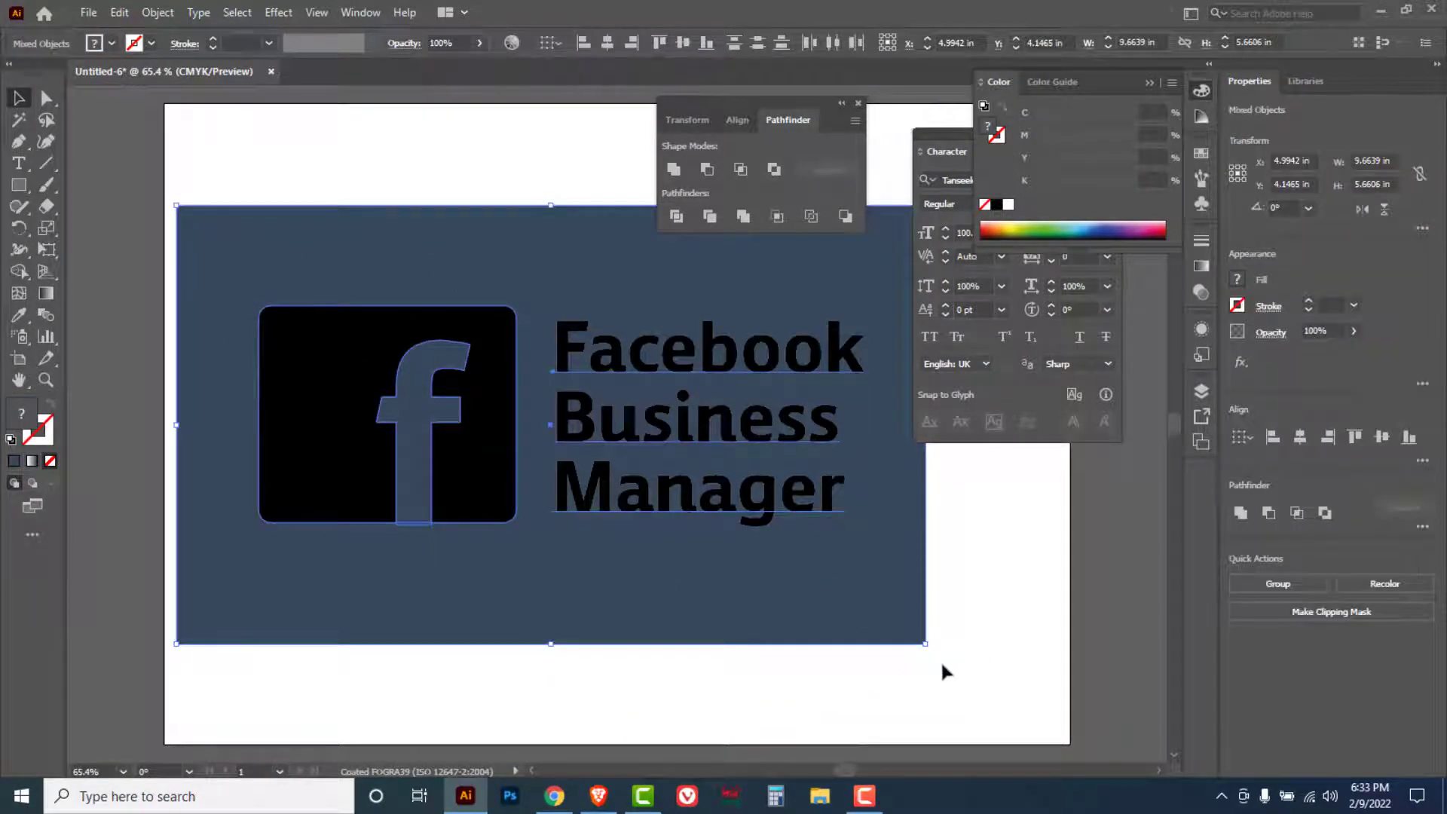
drag(928, 647, 749, 523)
click(817, 501)
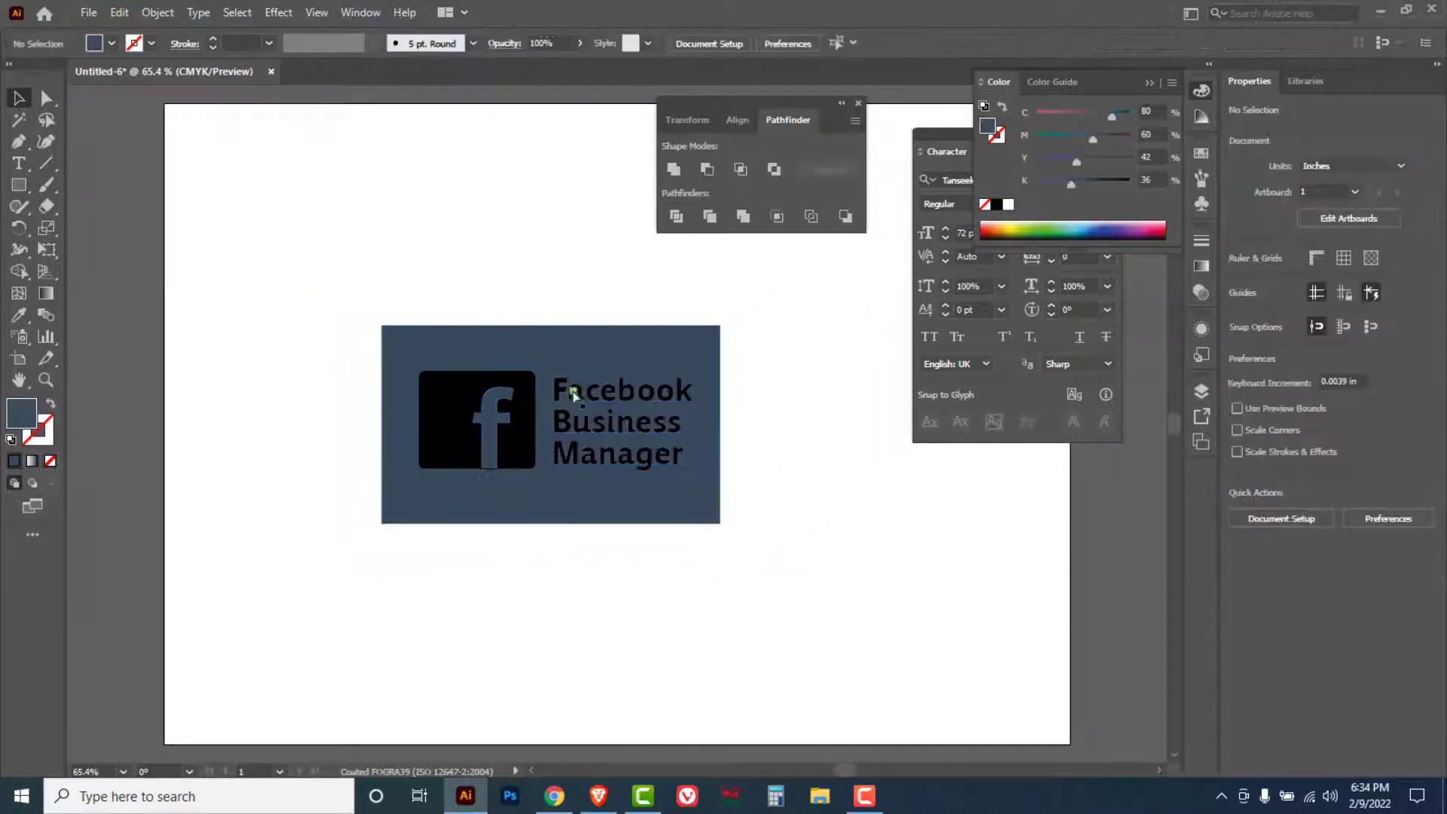
Fill the three-line text and the cut-out "f" icon with white
key(ctrl+1)
ctrl+click(608, 466)
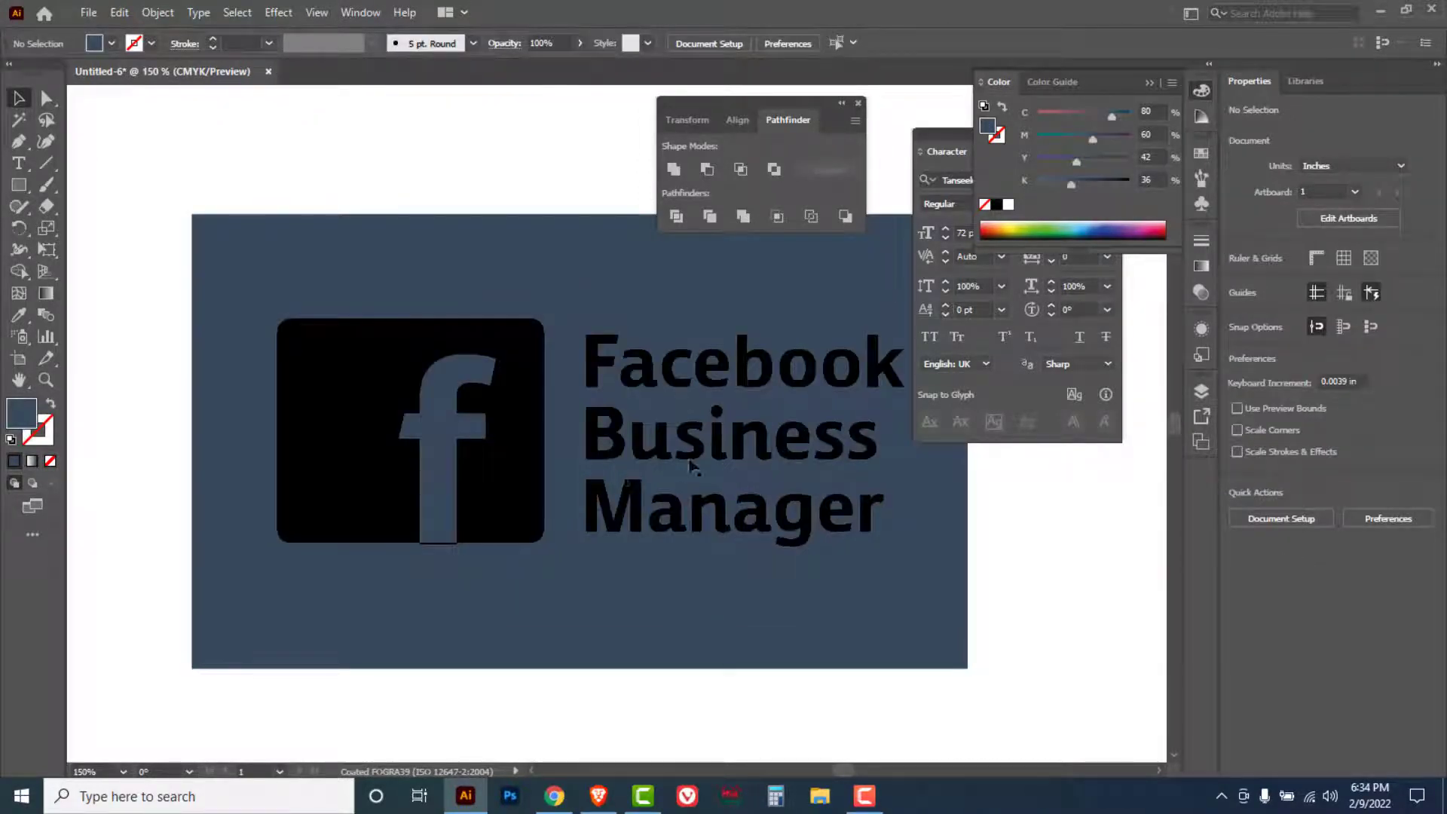
click(716, 441)
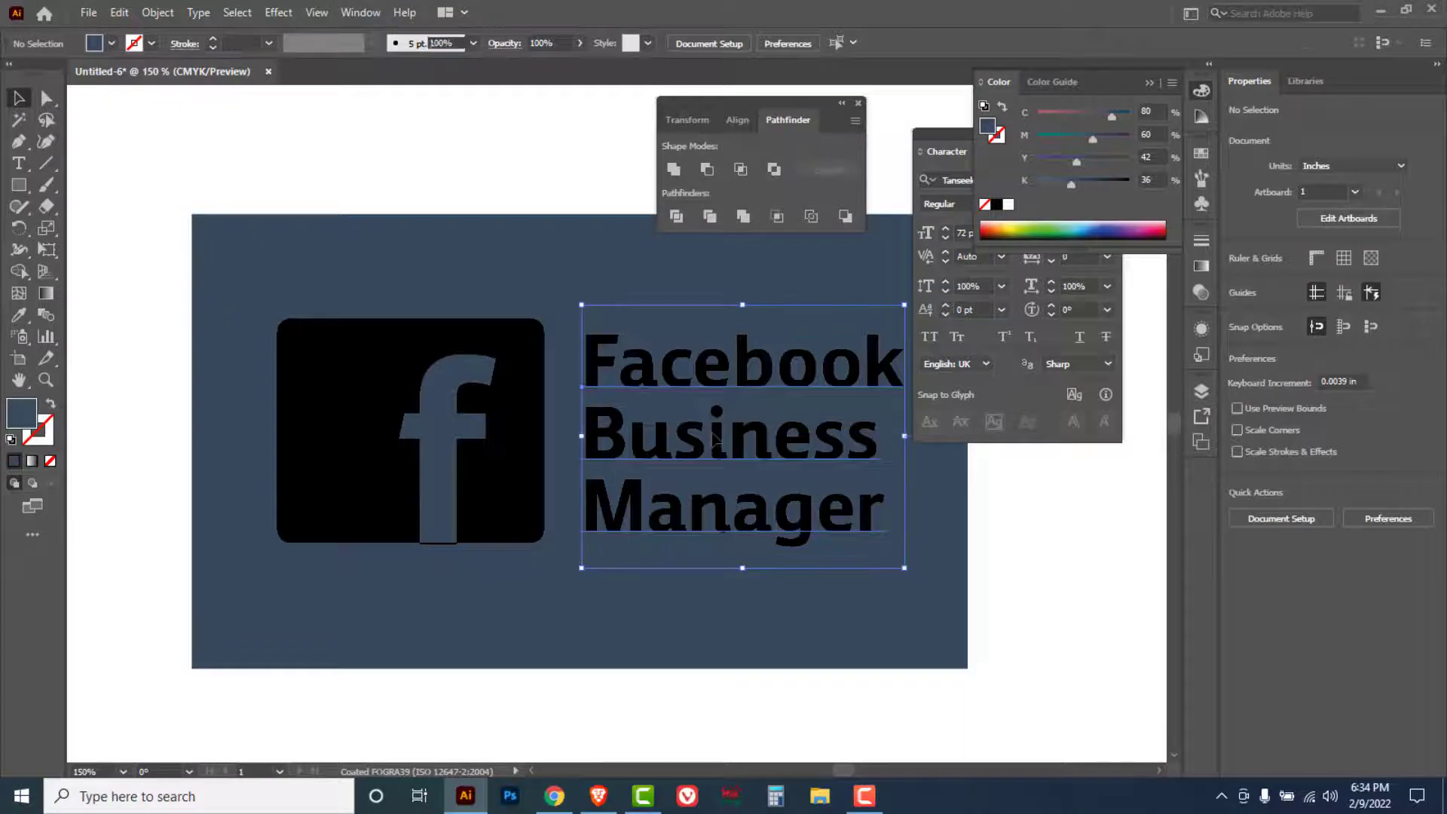
click(1009, 205)
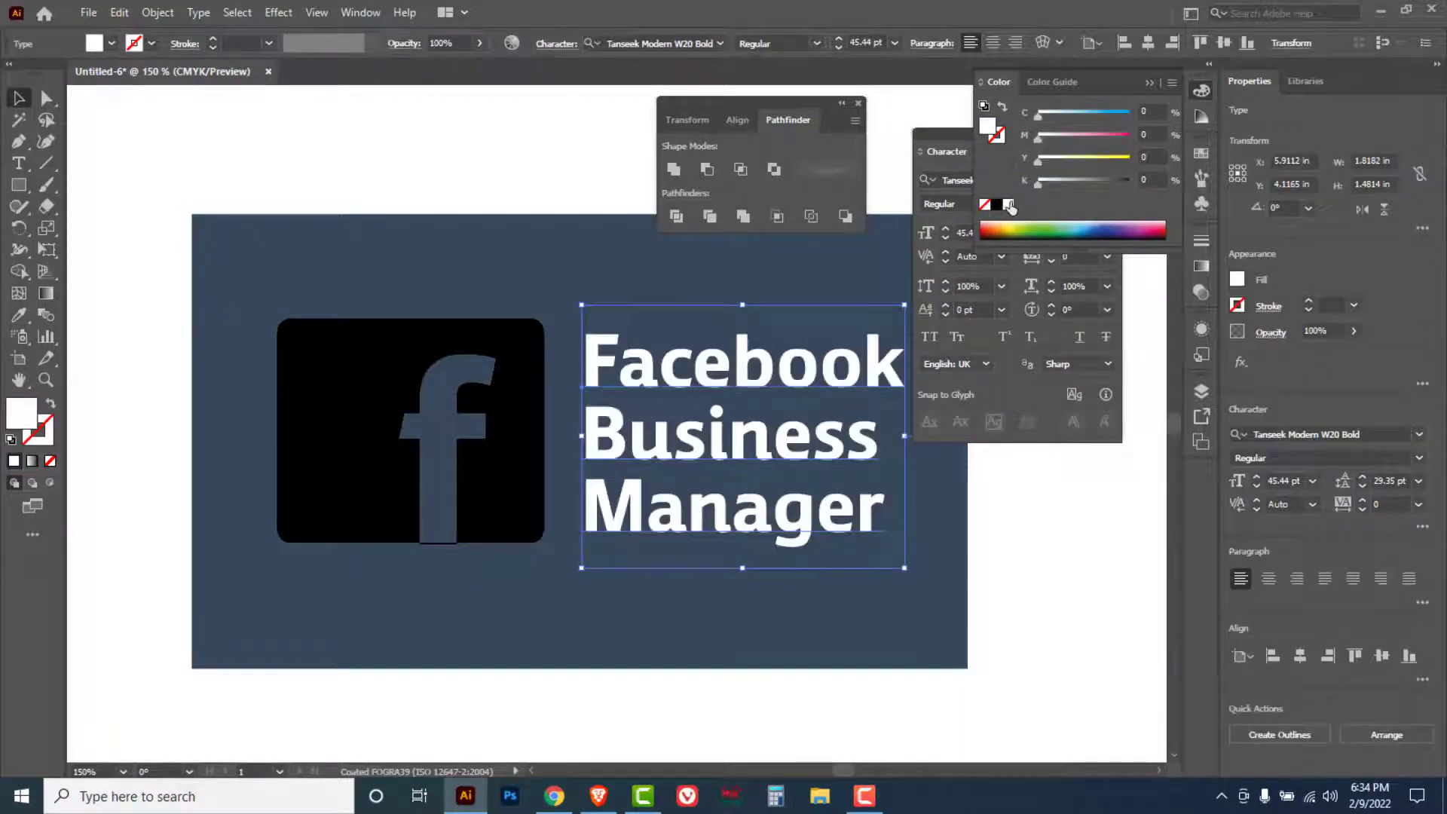
click(332, 365)
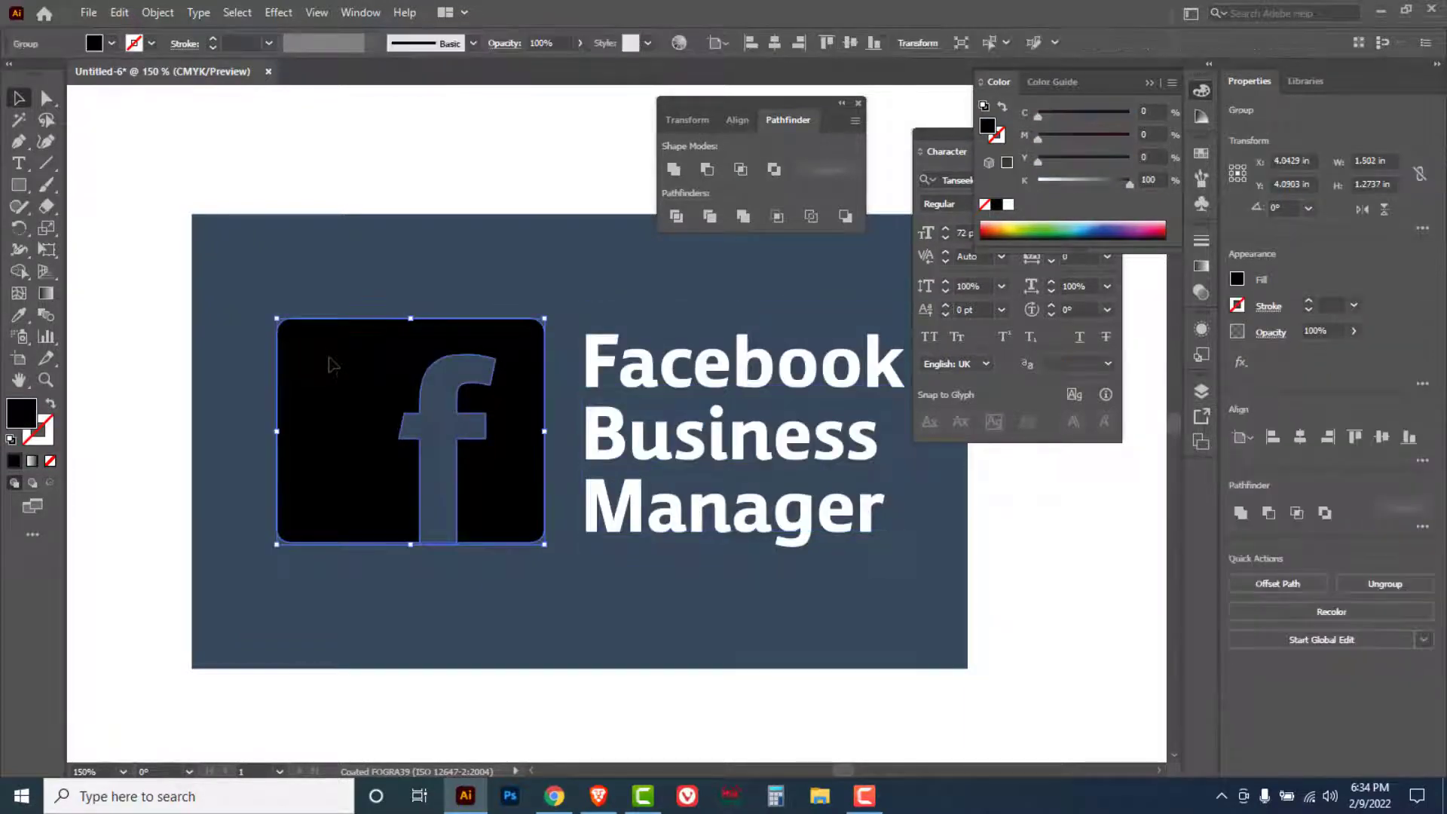
click(1010, 205)
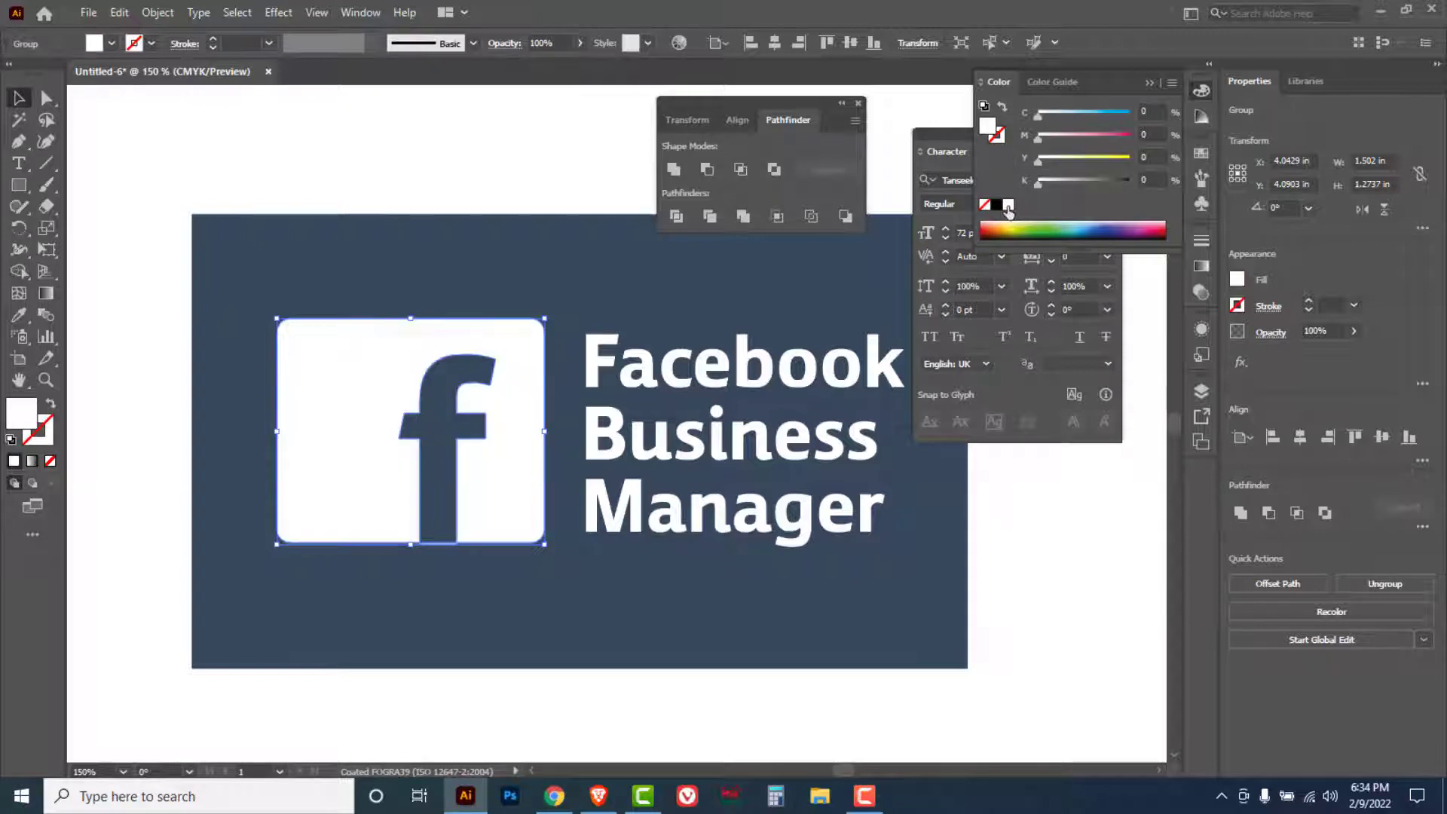
click(449, 175)
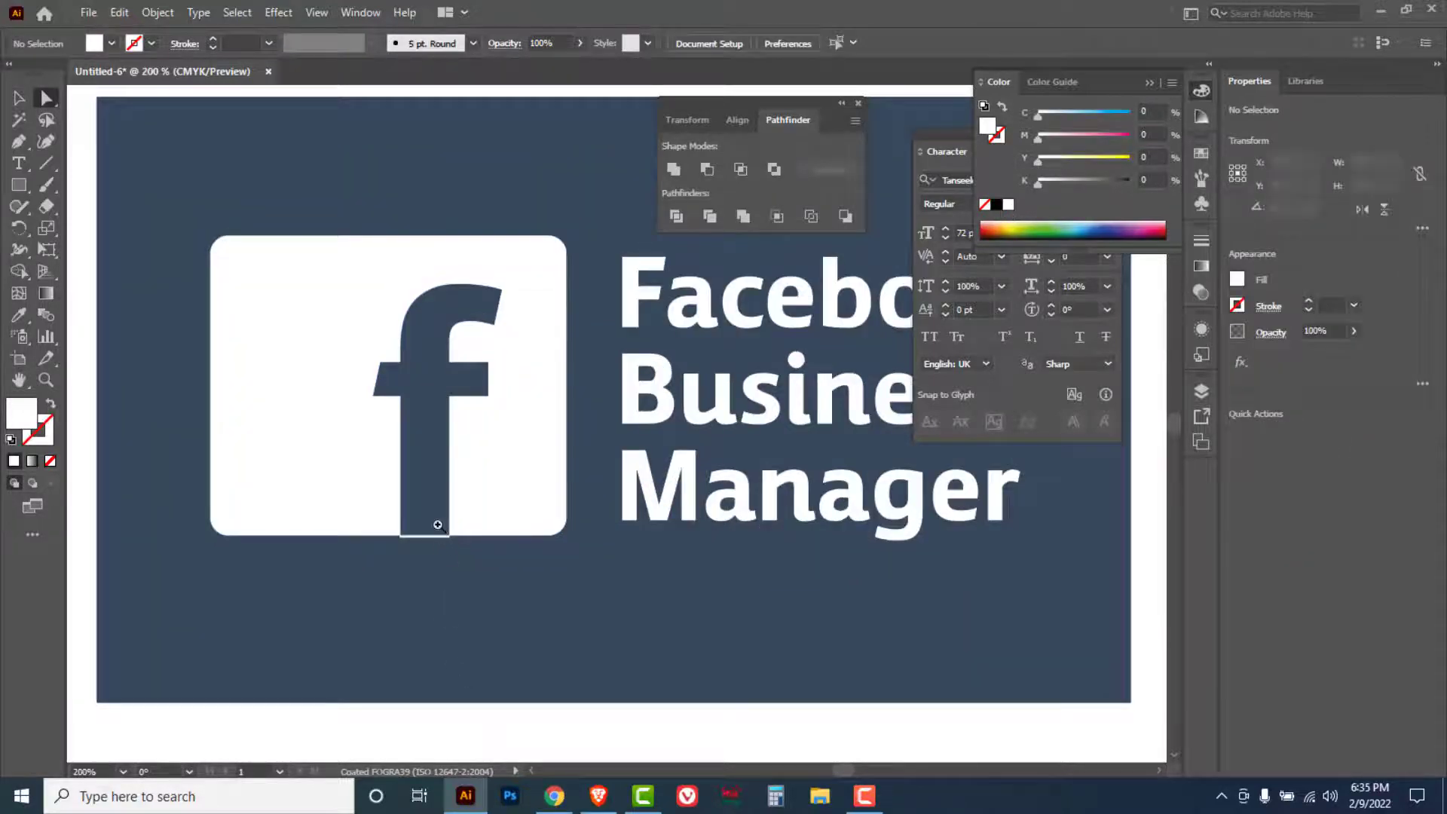
Delete the thin leftover sliver beneath the stem of the "f", working on its anchor points in outline view
ctrl+click(438, 525)
ctrl+click(585, 456)
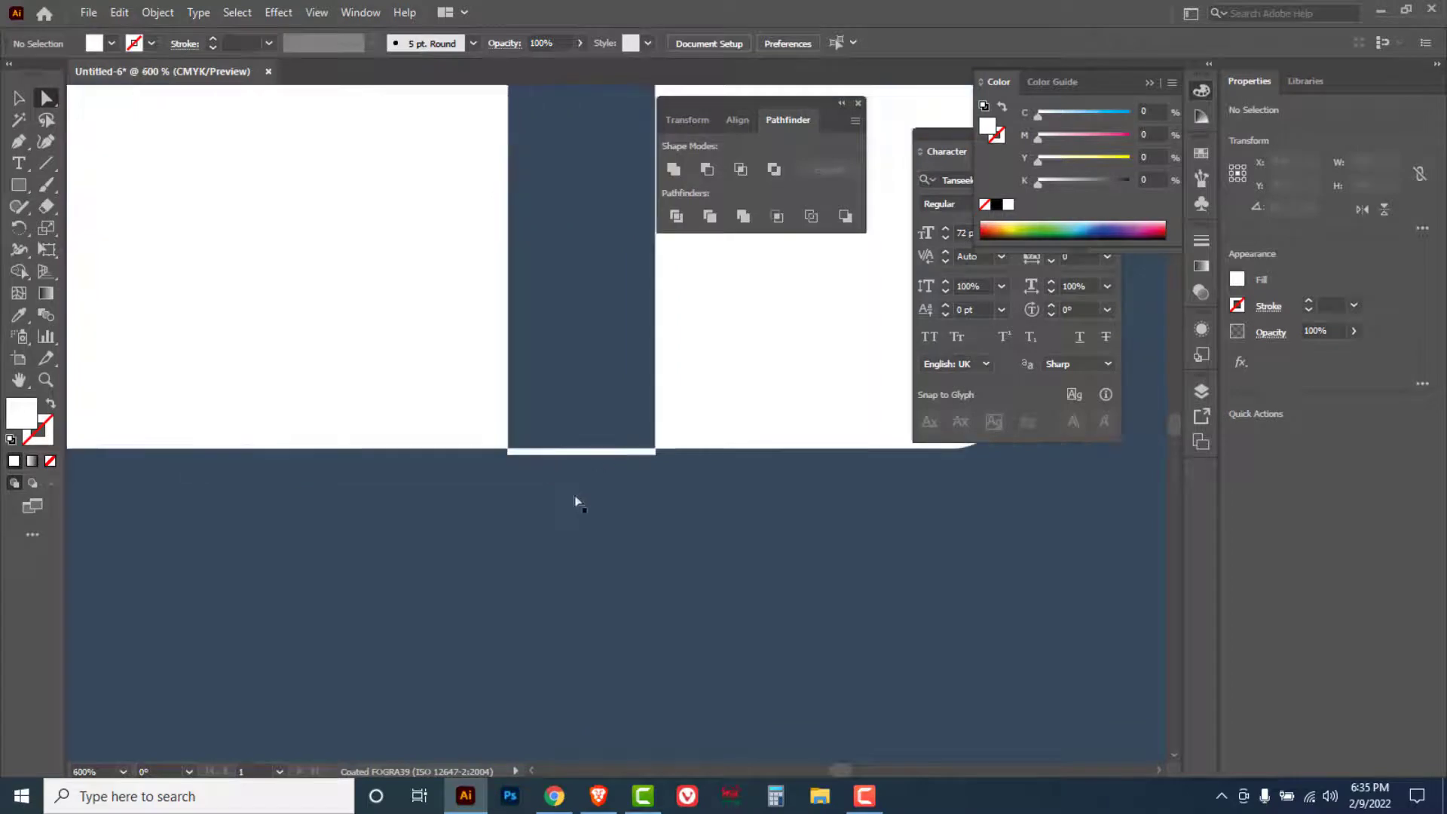
ctrl+click(625, 459)
click(45, 98)
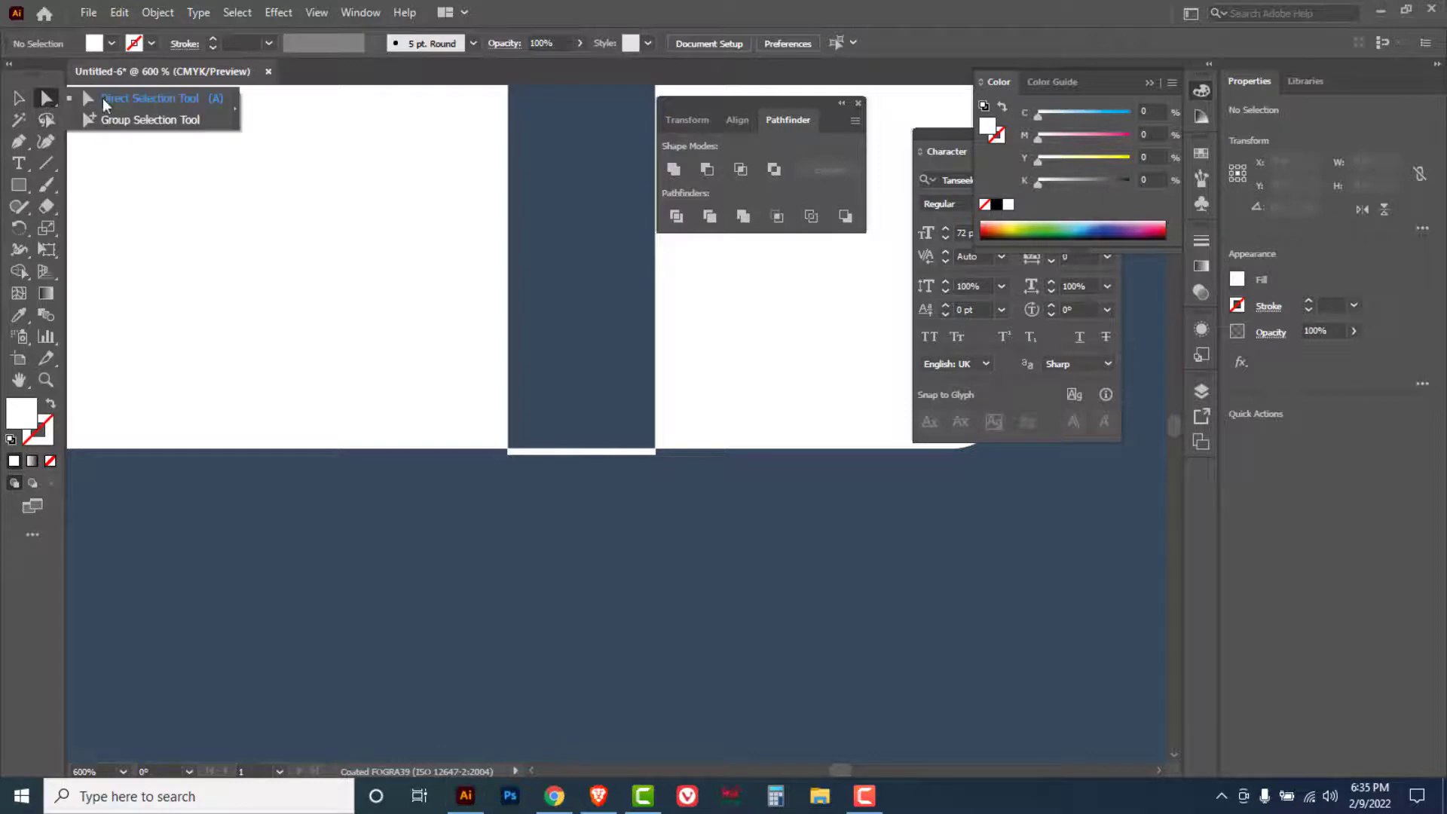
click(134, 97)
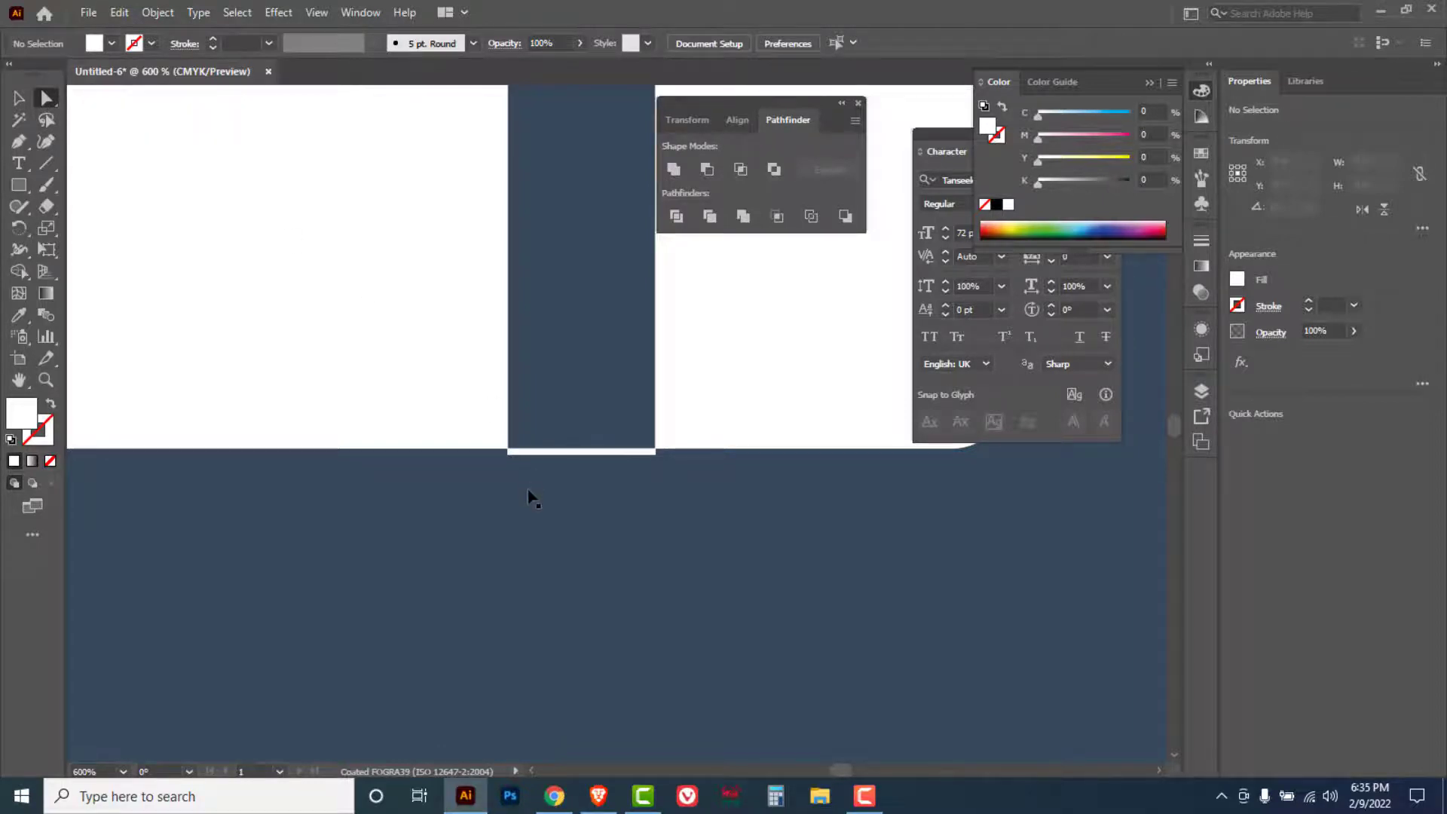
key(ctrl+y)
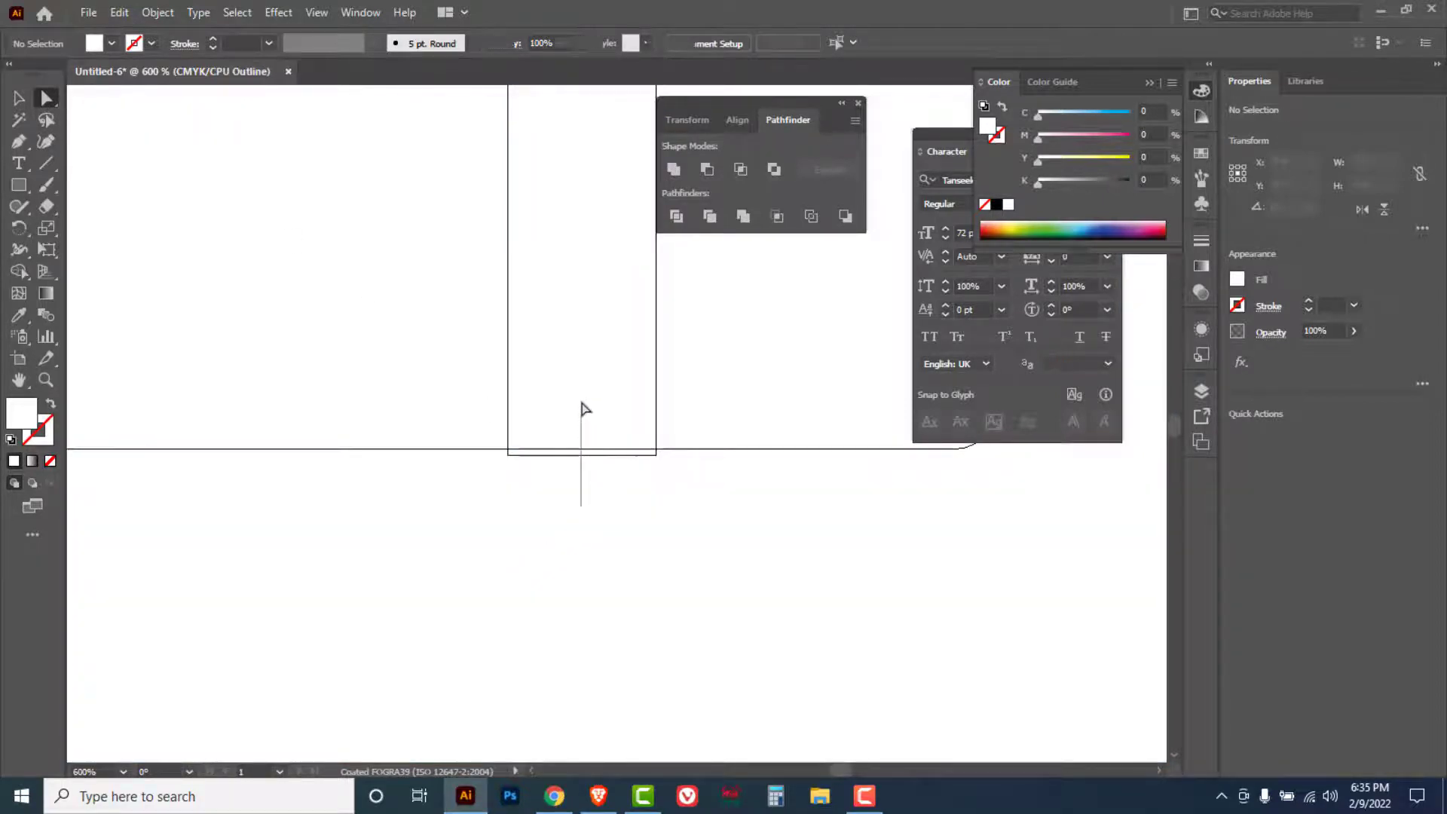
click(582, 453)
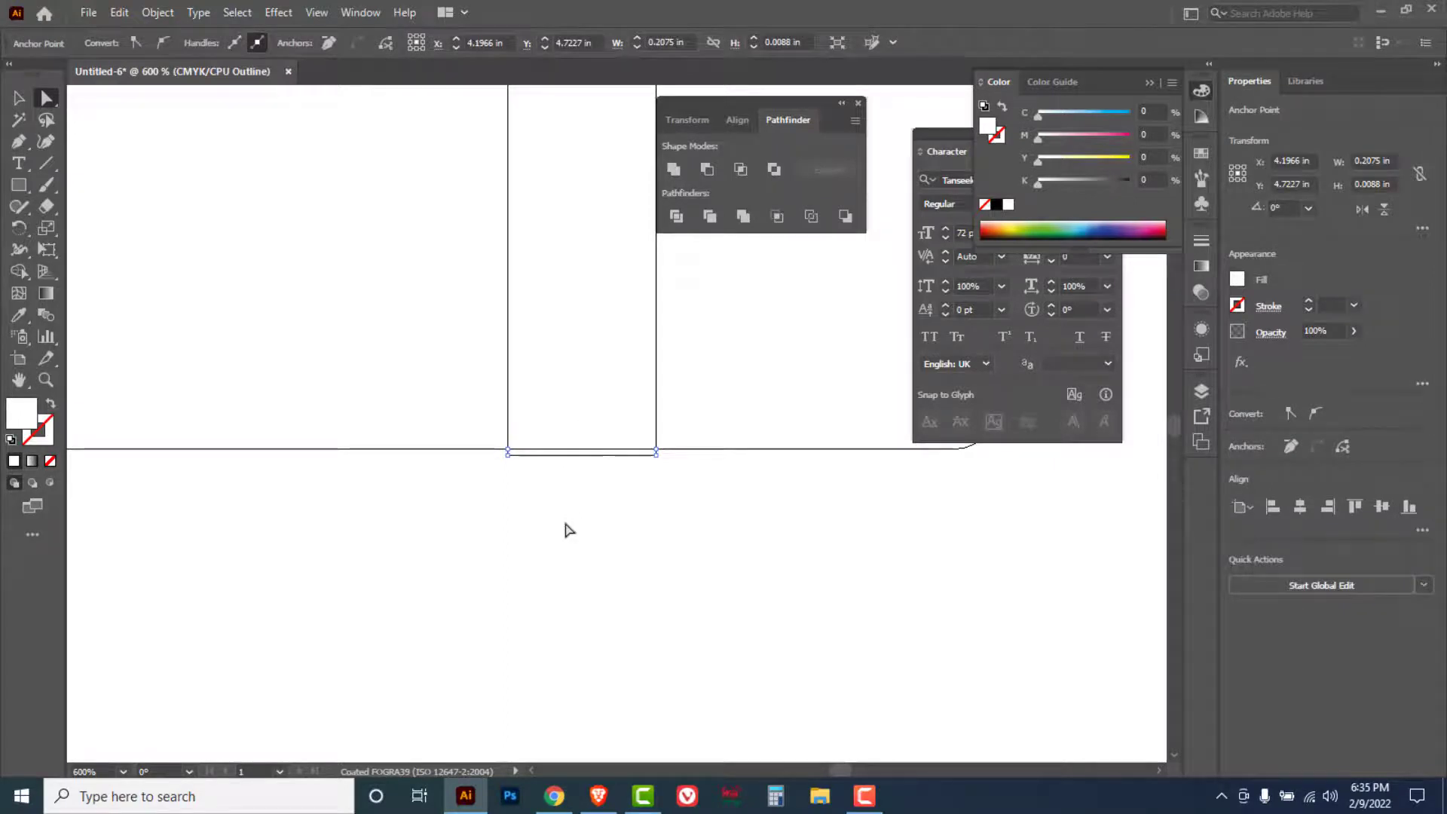
key(Delete)
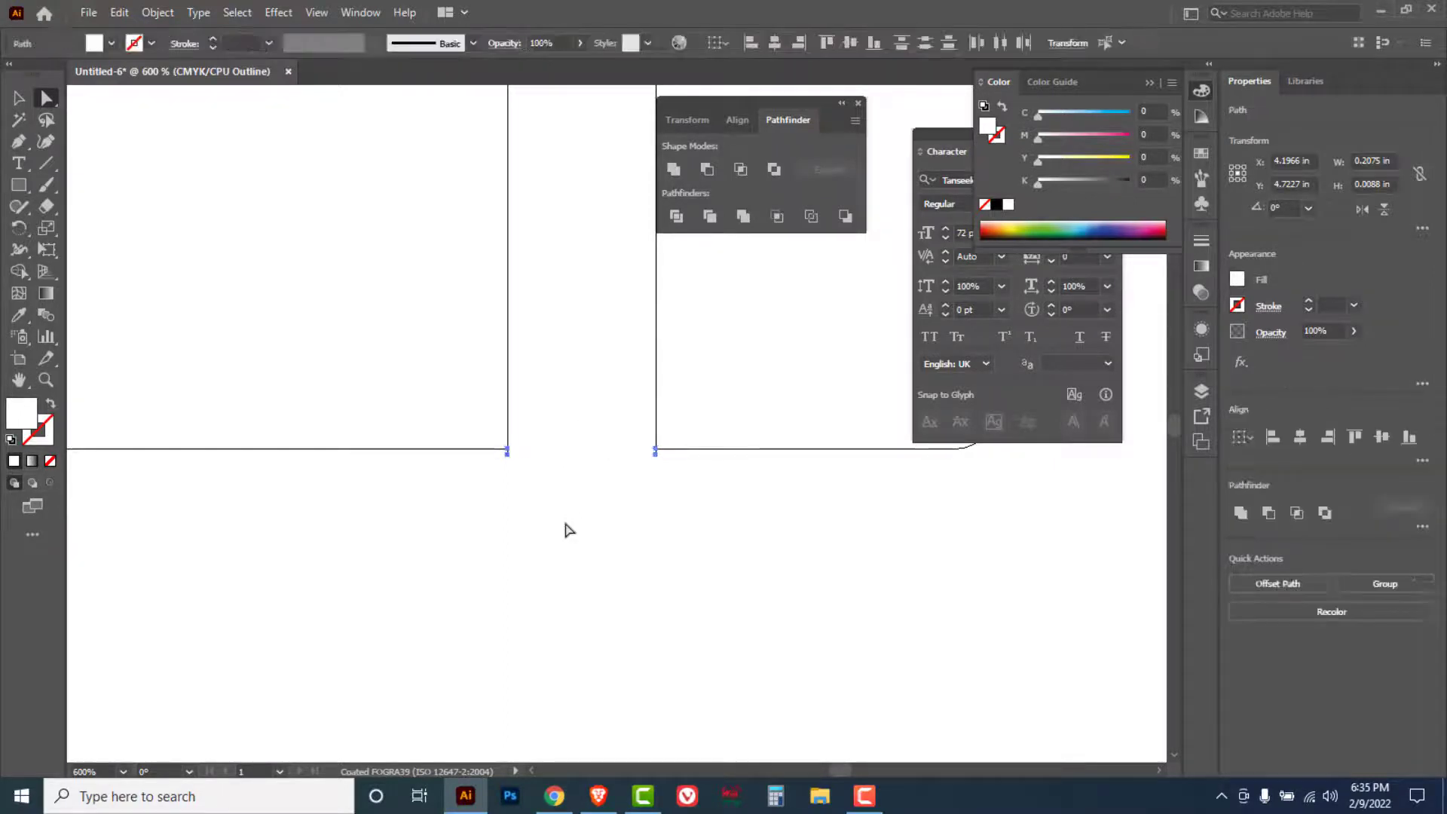
drag(692, 484, 487, 454)
click(503, 535)
key(ctrl+y)
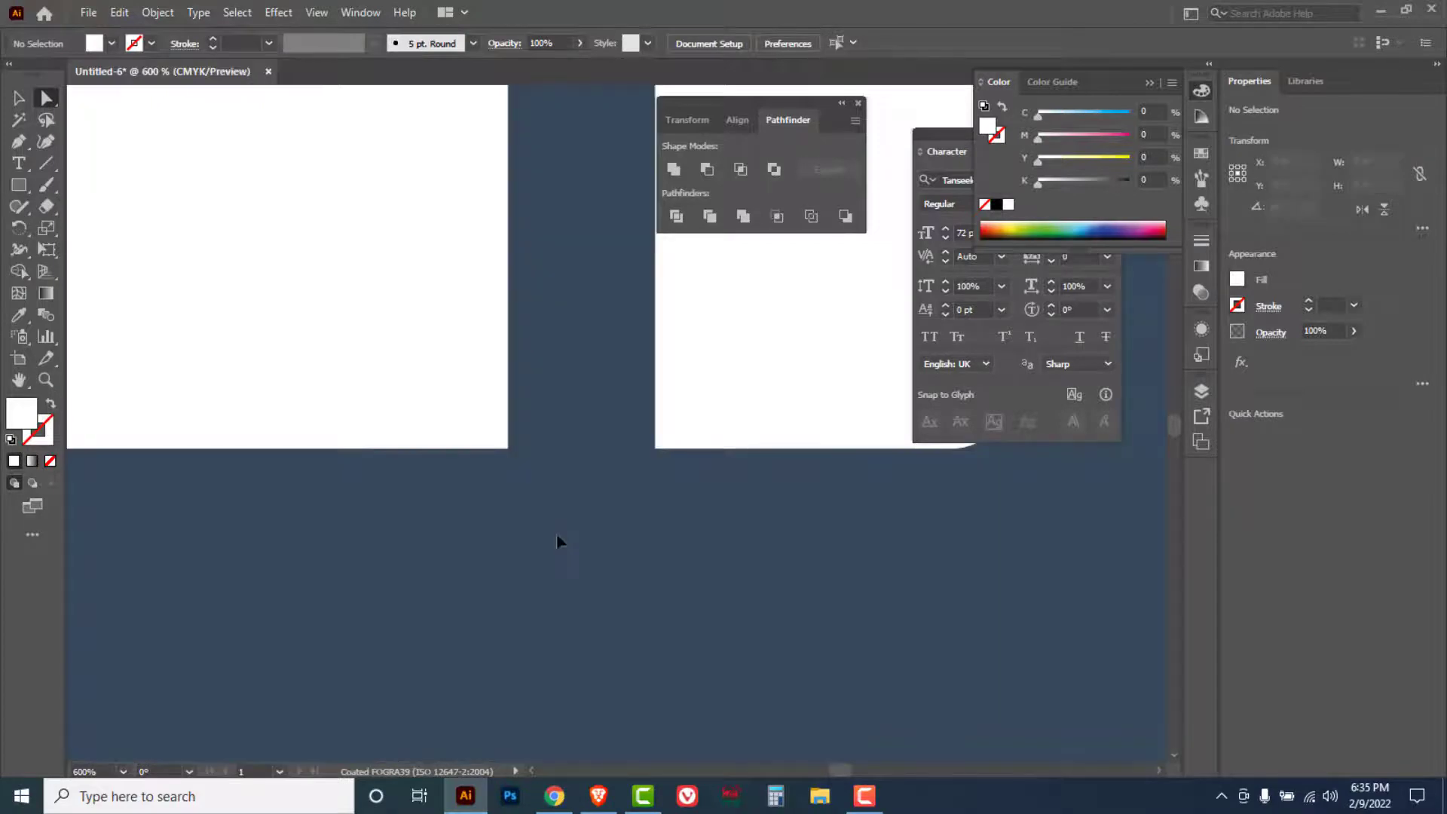
Save the document under the name "fbm logo" in Adobe Illustrator (*.AI) format
ctrl+alt+click(553, 496)
ctrl+alt+click(553, 497)
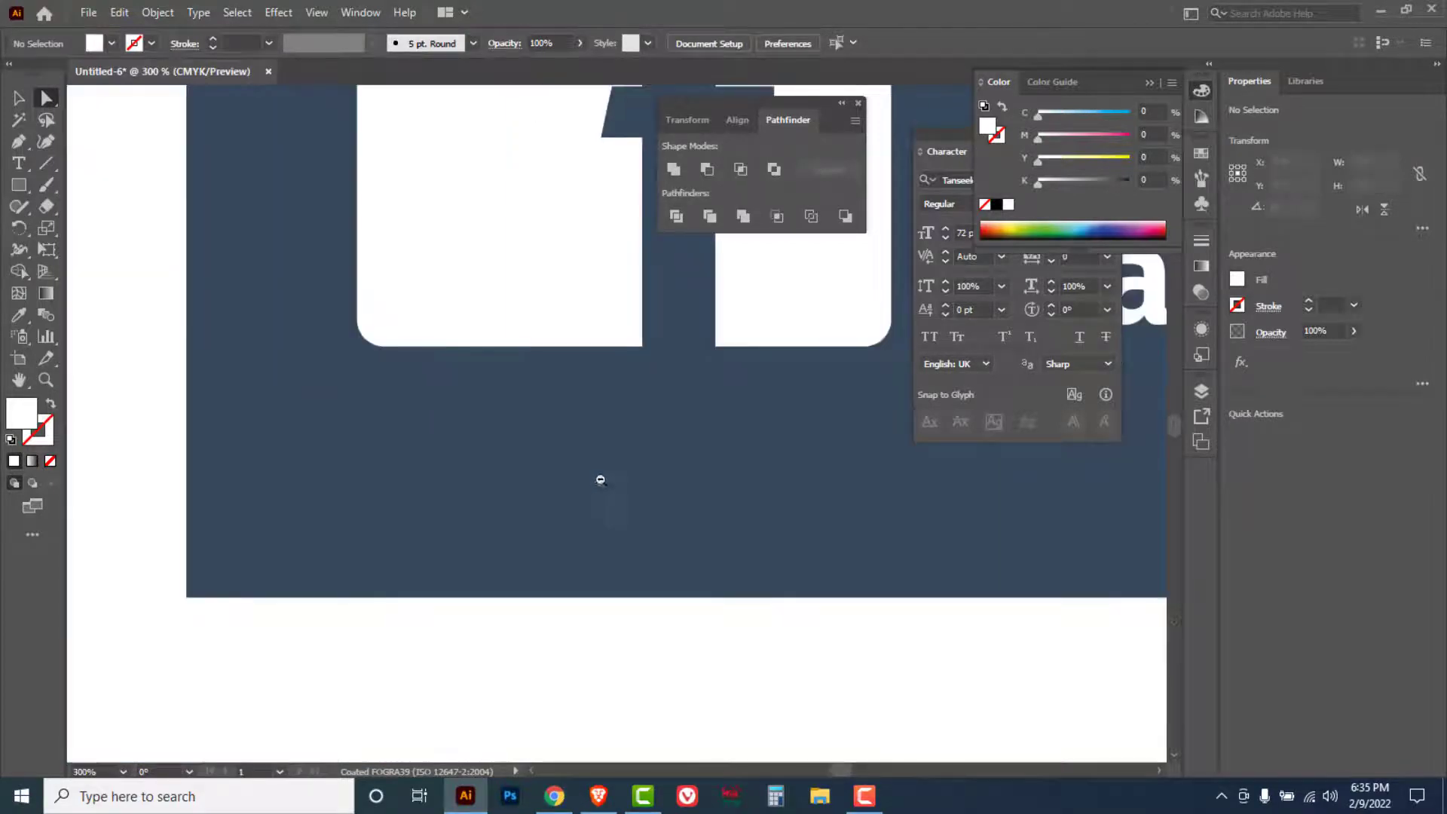
ctrl+alt+click(602, 480)
ctrl+alt+click(664, 456)
ctrl+alt+click(664, 455)
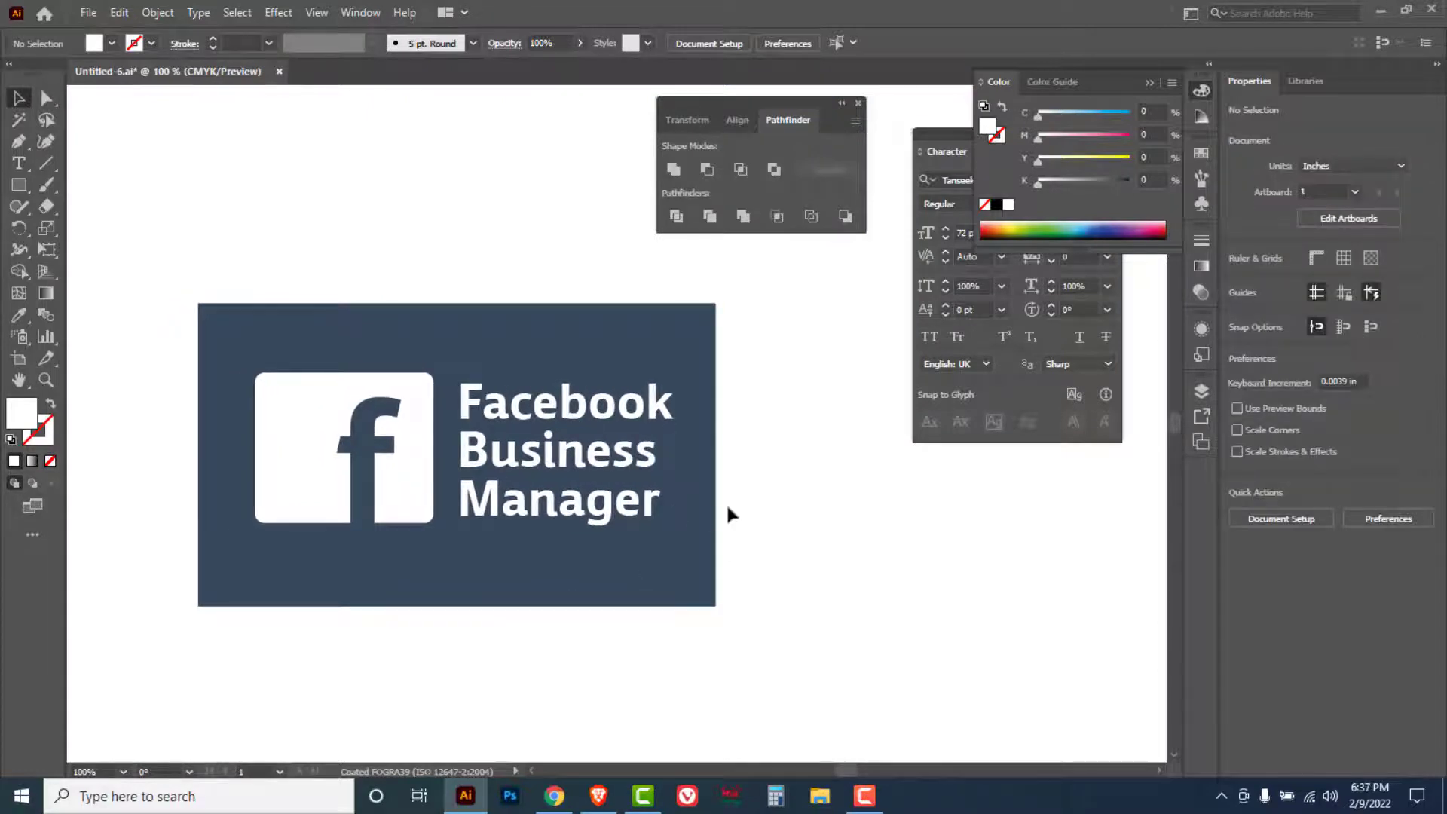
click(88, 12)
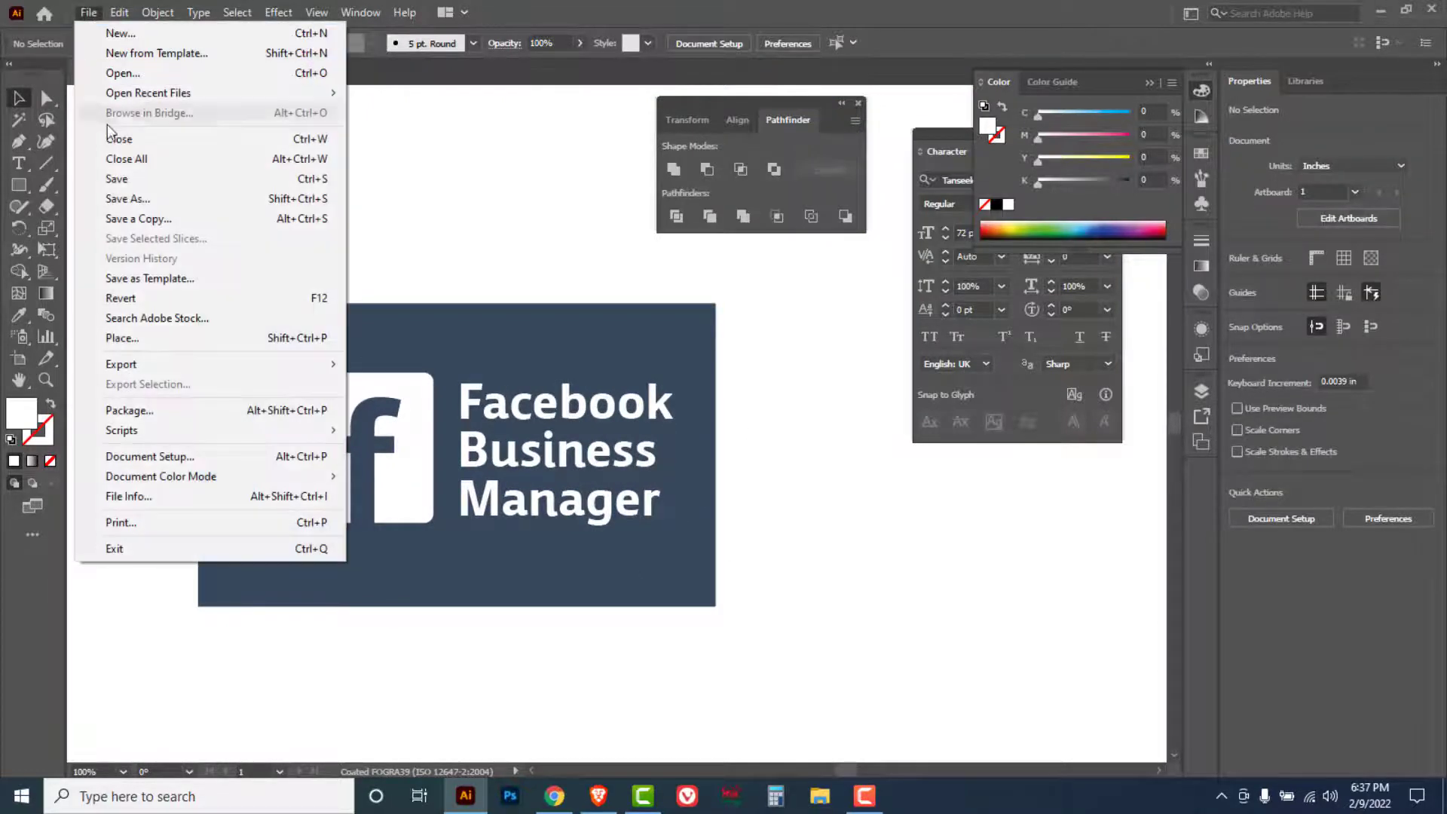
click(126, 200)
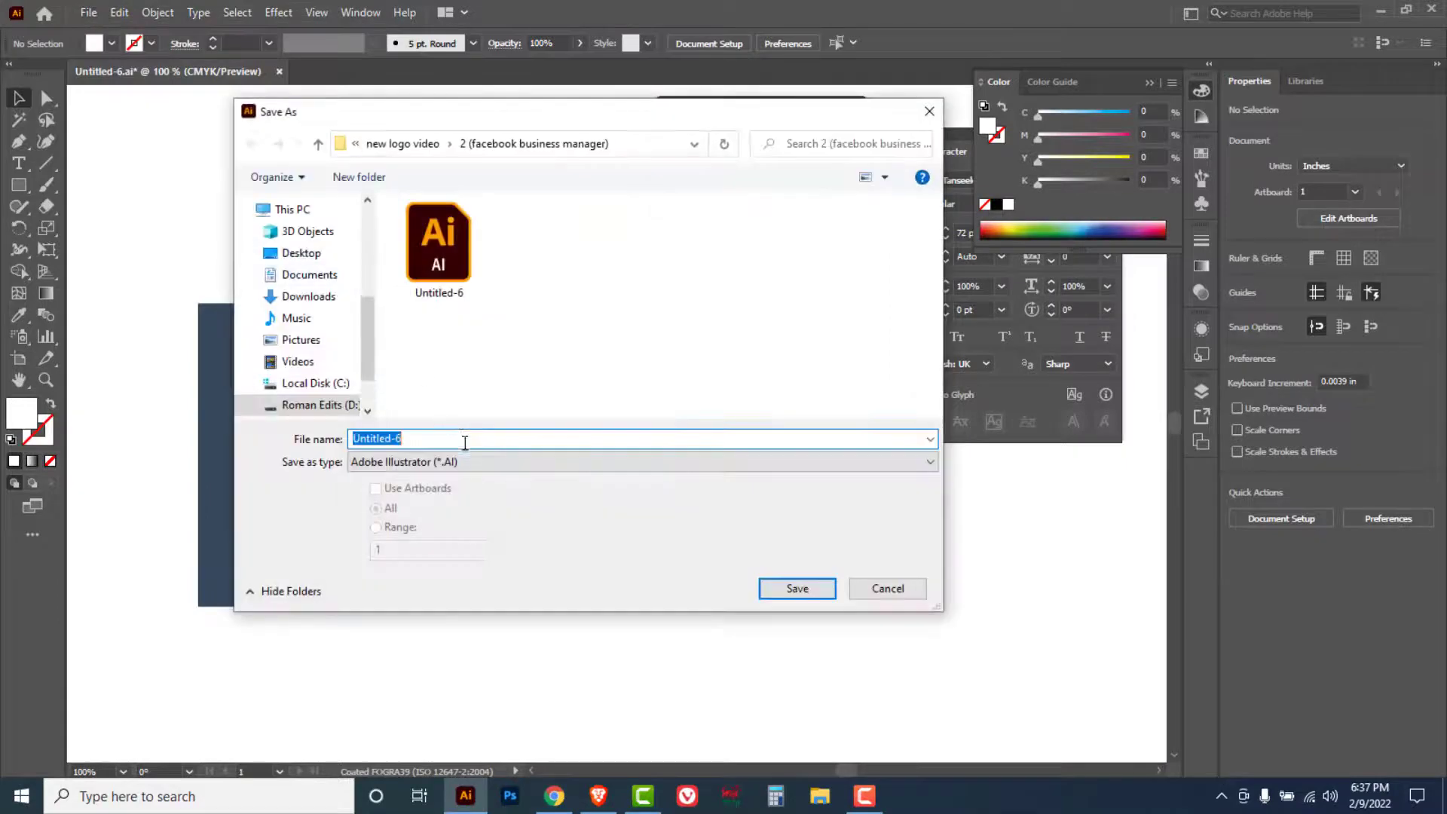
text(fbm lo)
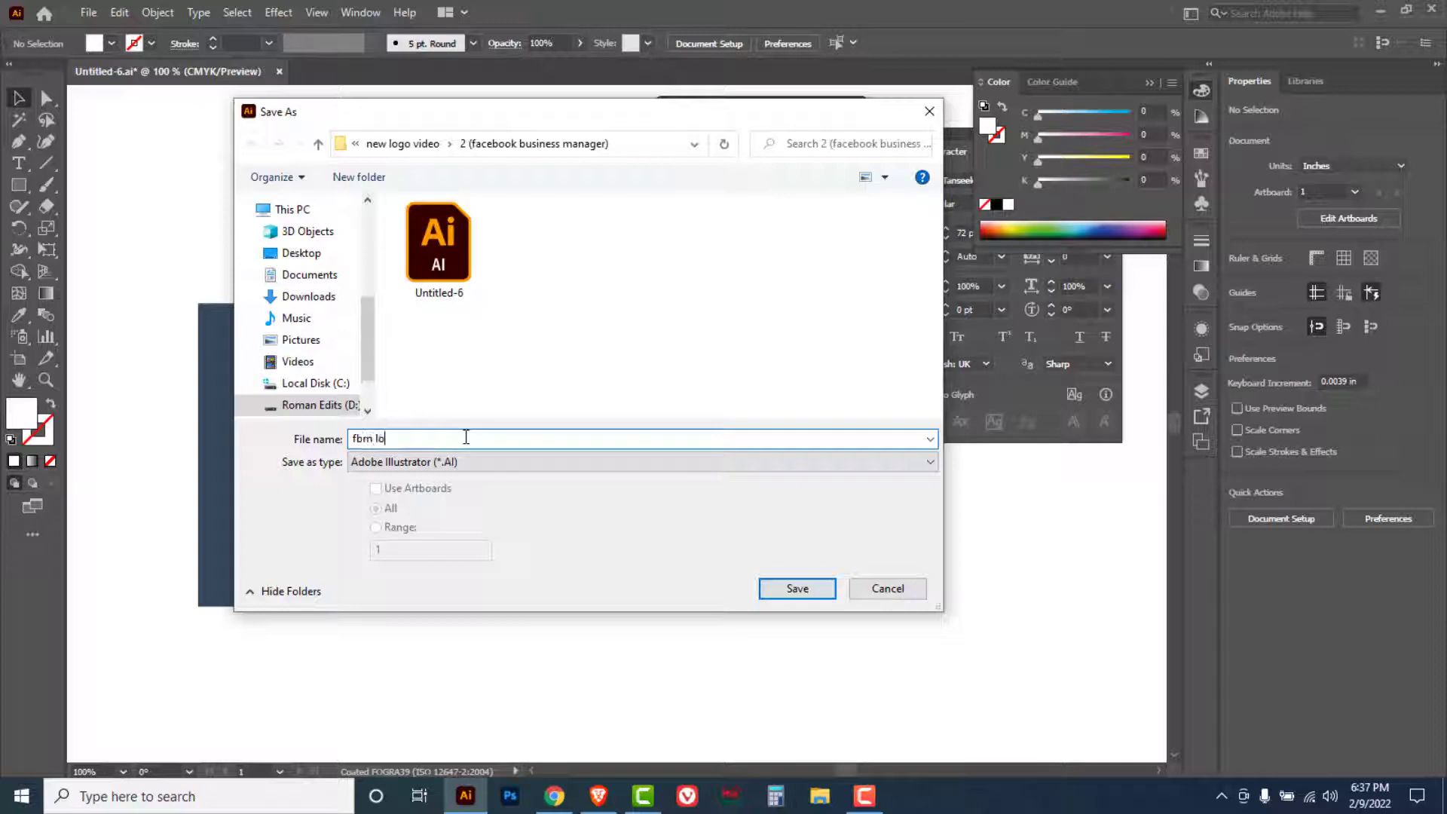
text(go)
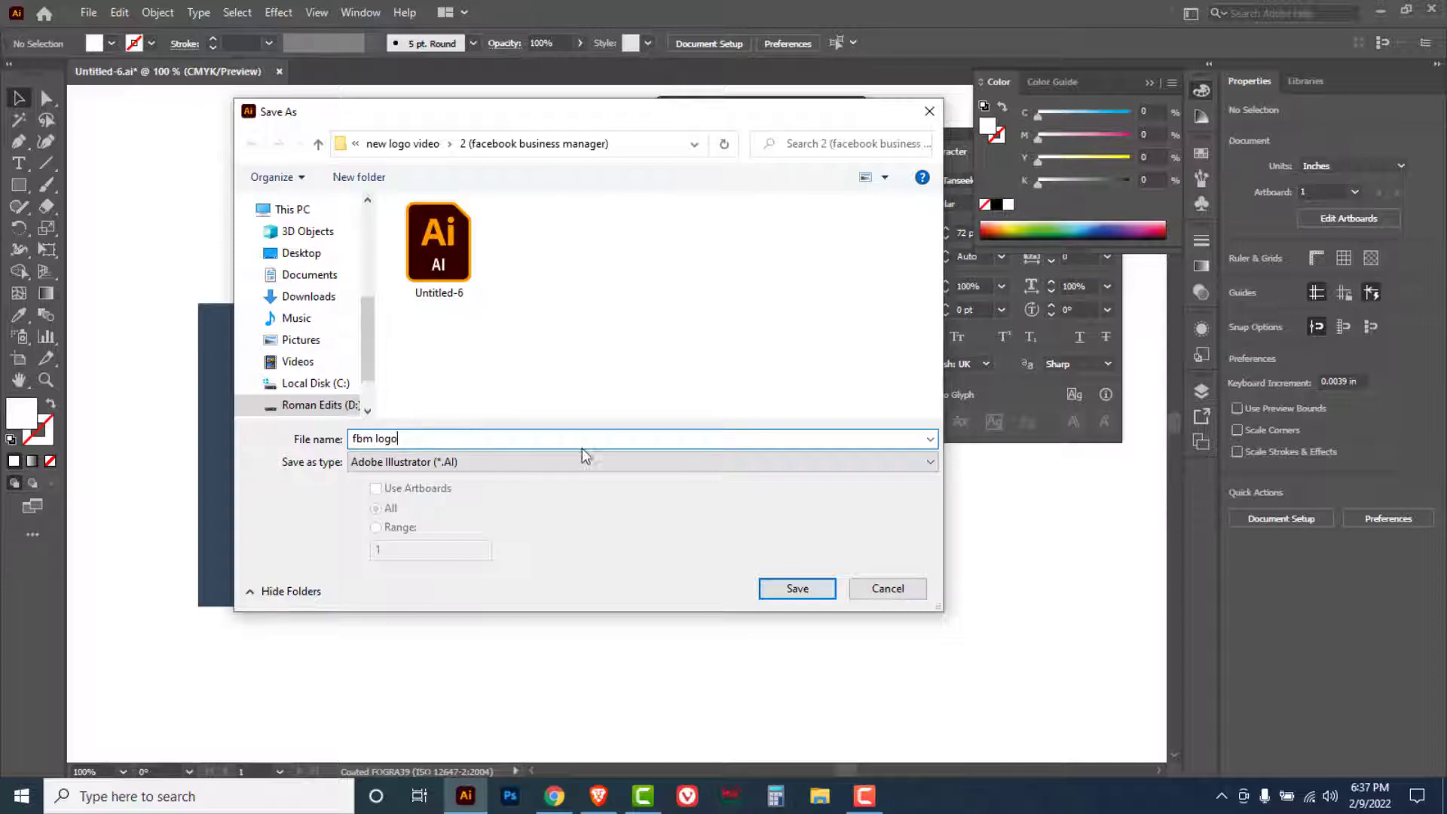
click(468, 461)
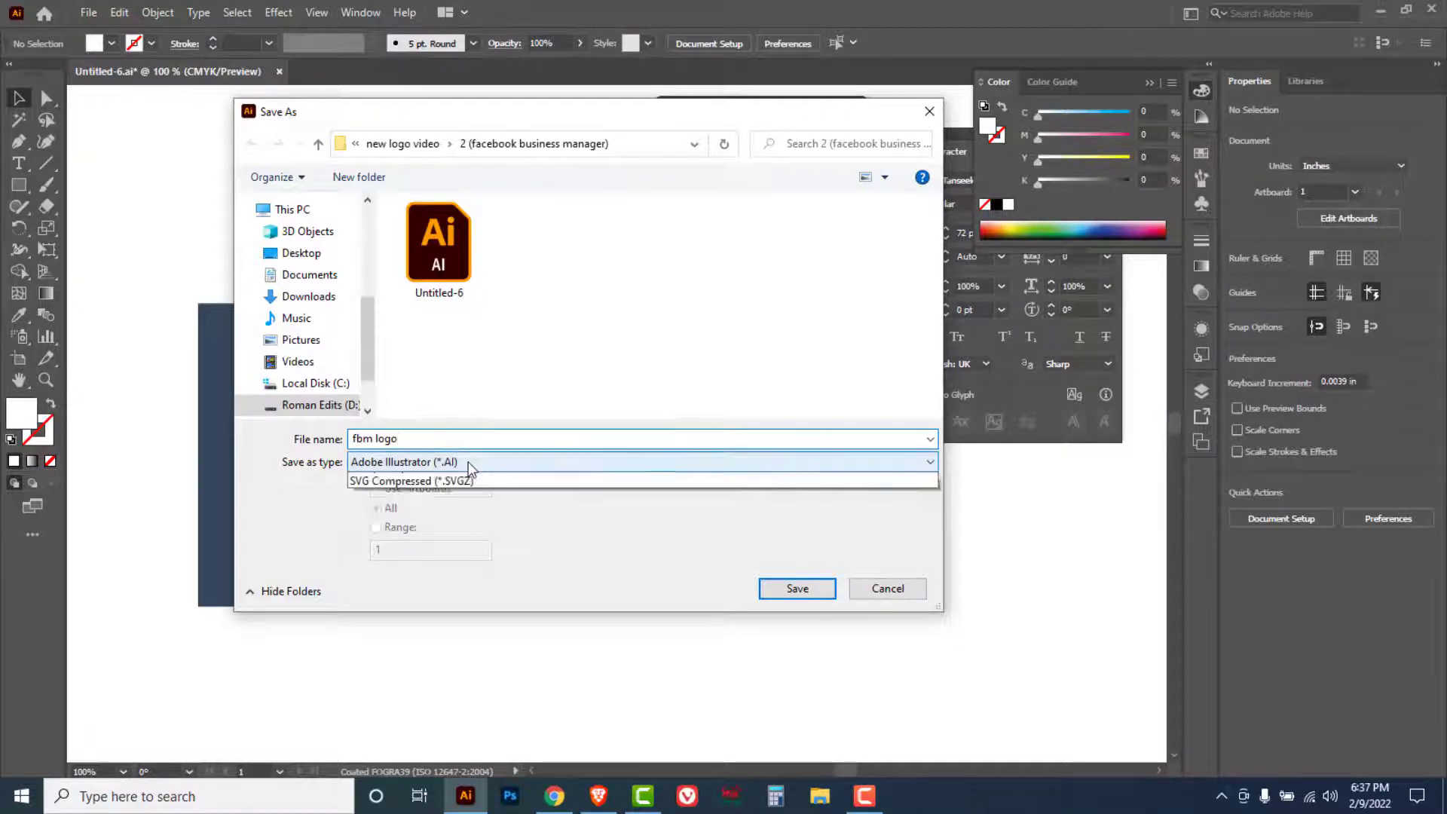
click(799, 595)
click(799, 595)
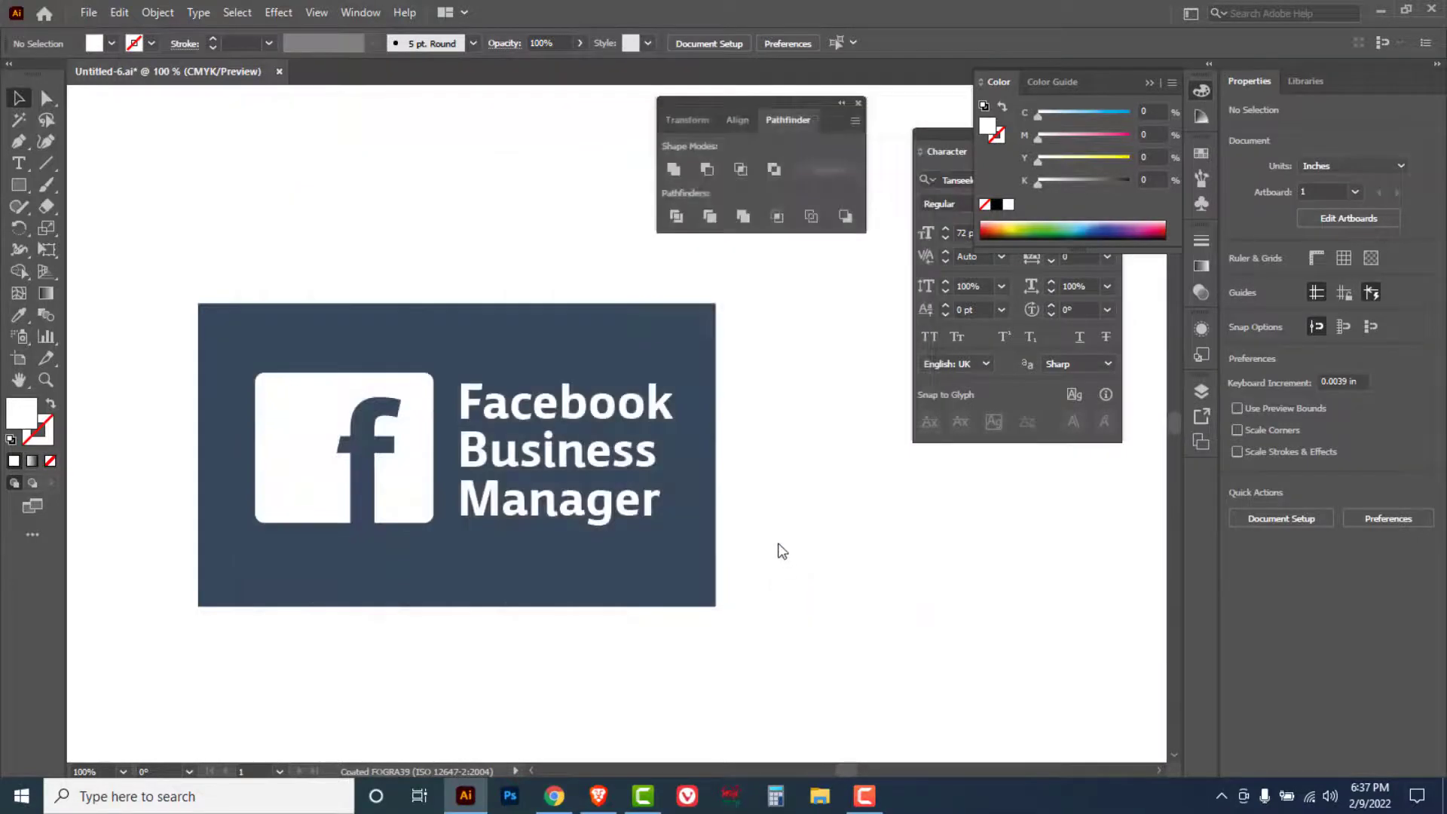
click(794, 653)
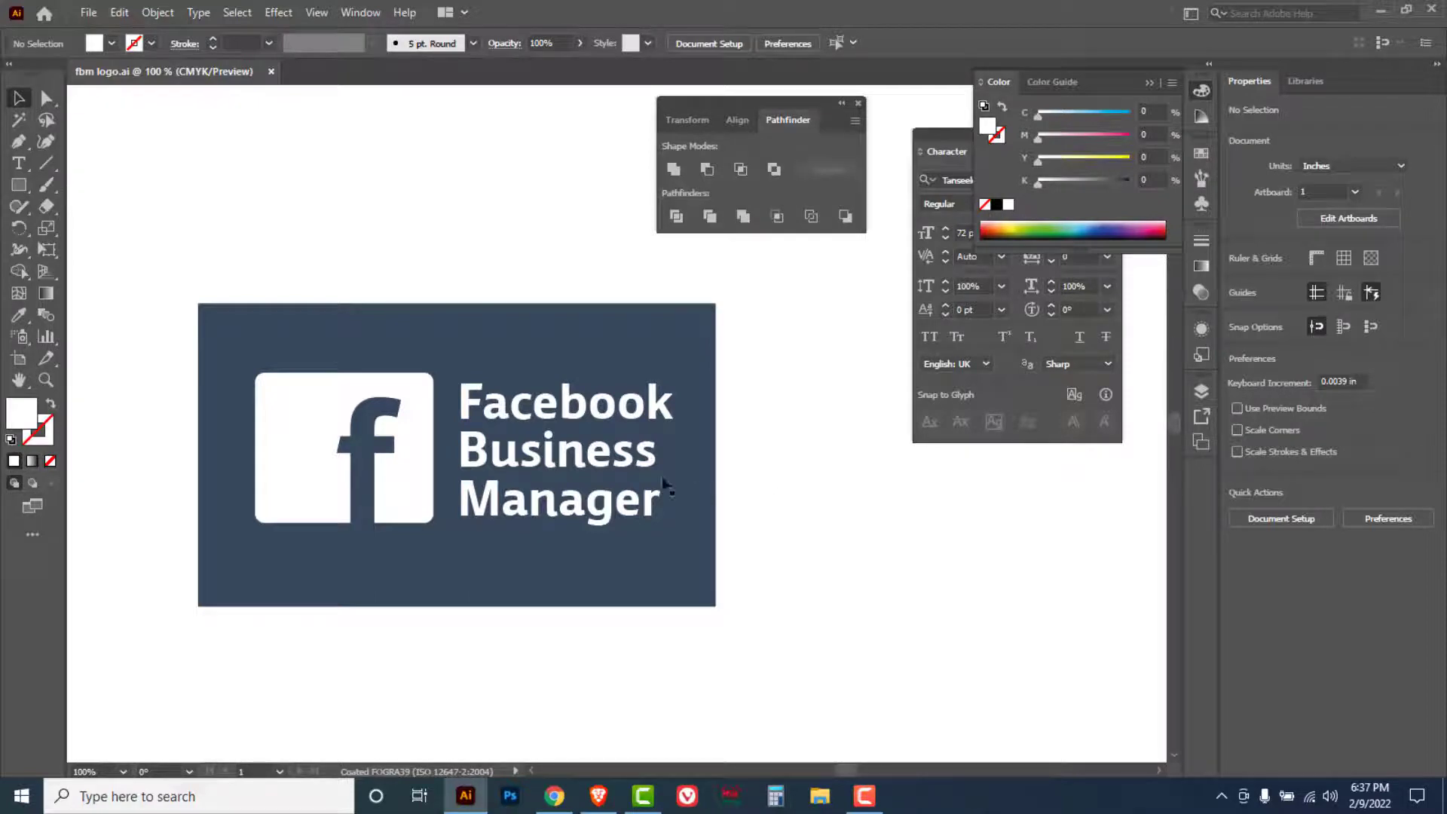
Edit the artboard so its top-left and bottom-right corners match the dark blue rectangle's edges
click(89, 14)
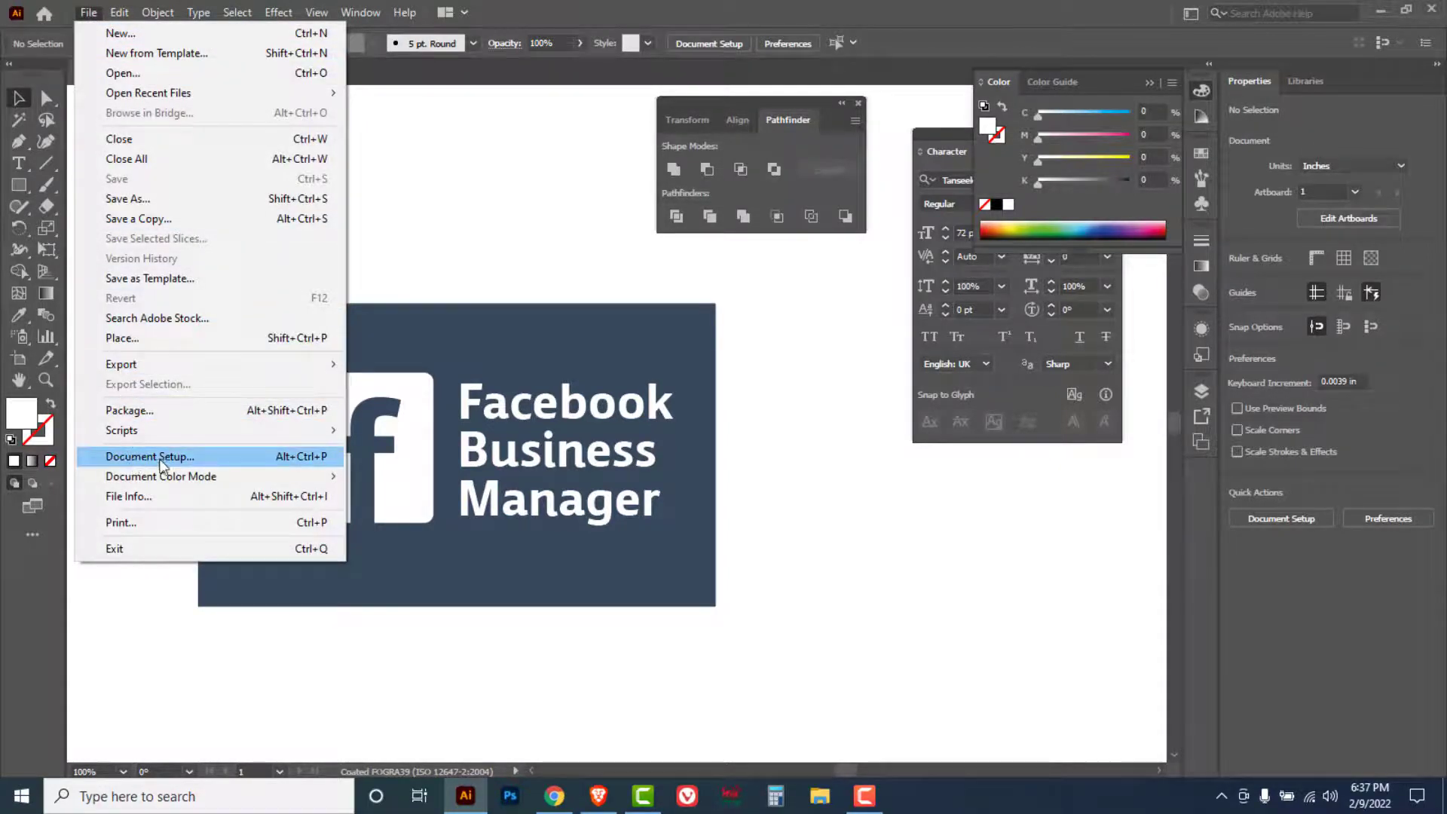
click(132, 460)
click(856, 250)
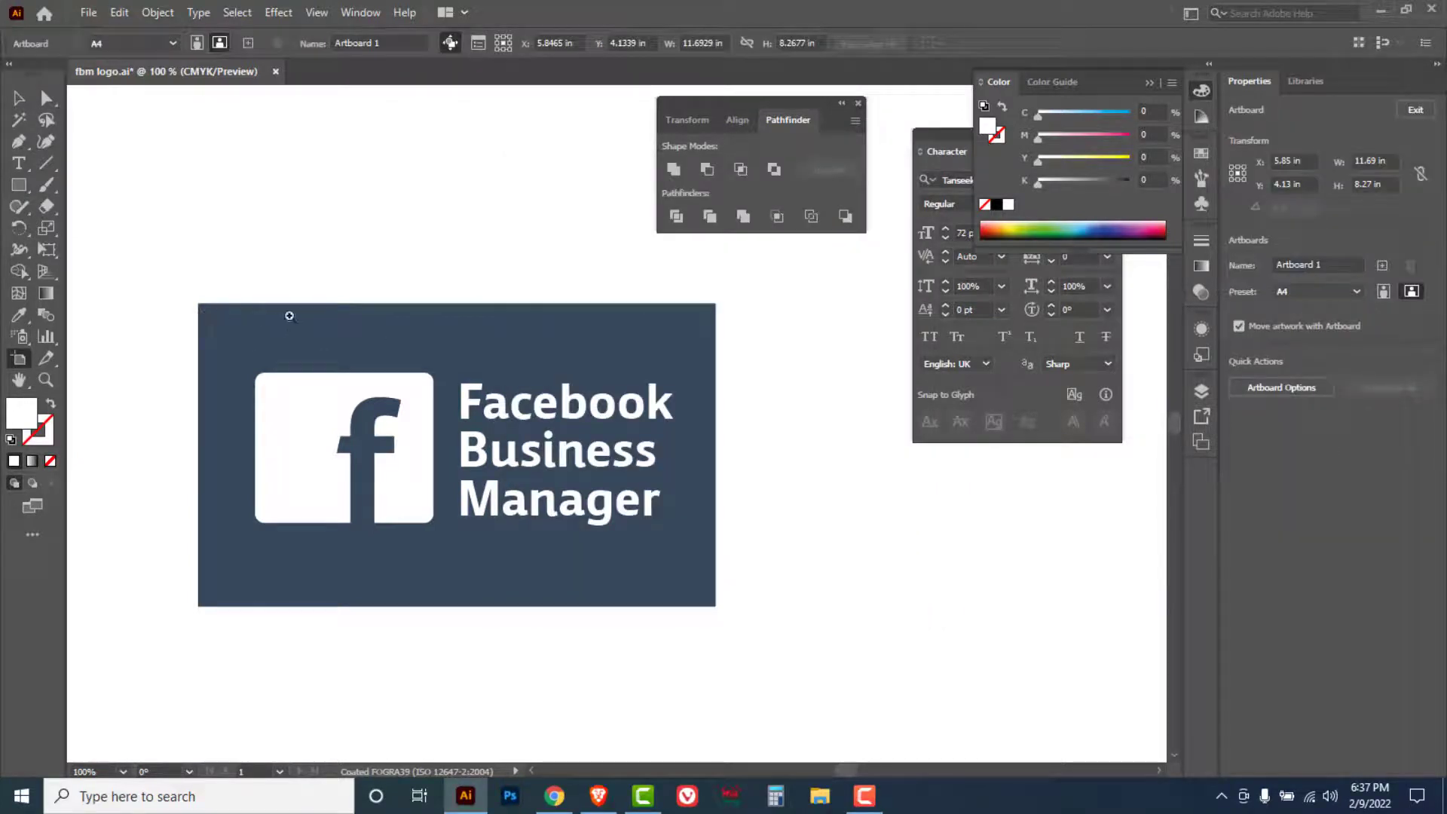
key(ctrl+minus)
drag(850, 532, 664, 453)
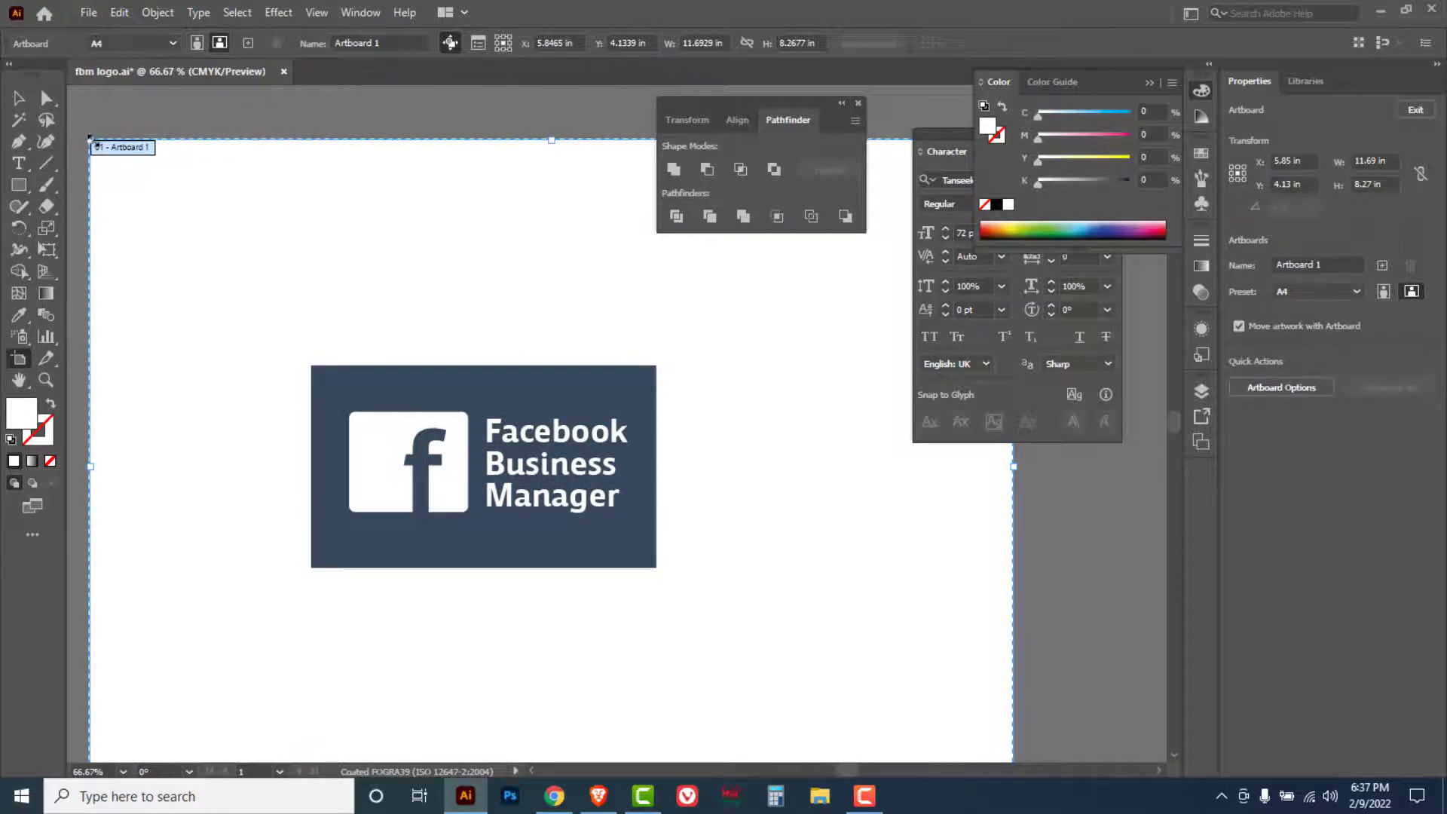
drag(91, 140, 309, 365)
drag(800, 624, 719, 552)
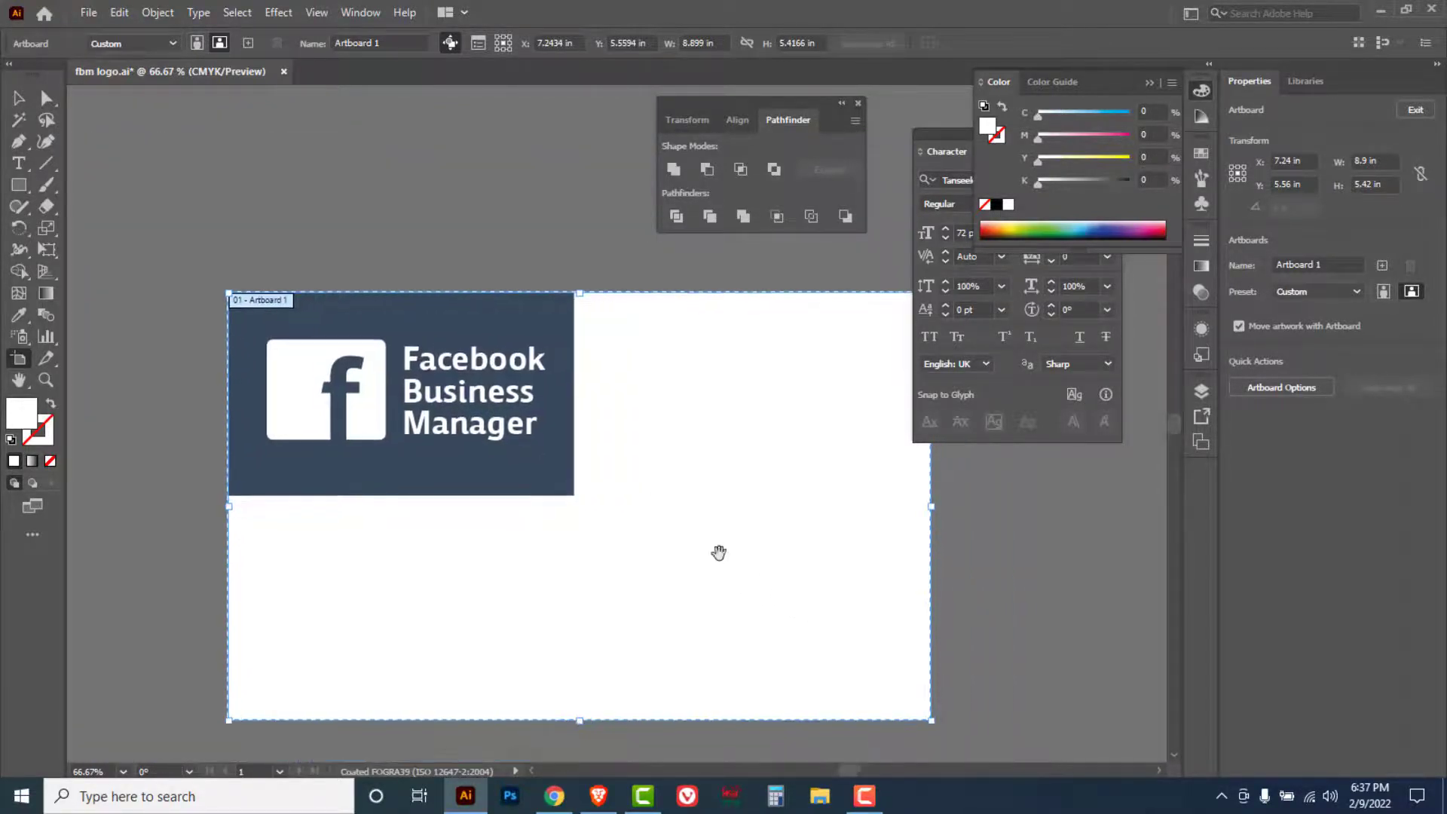
drag(932, 720, 574, 498)
click(18, 98)
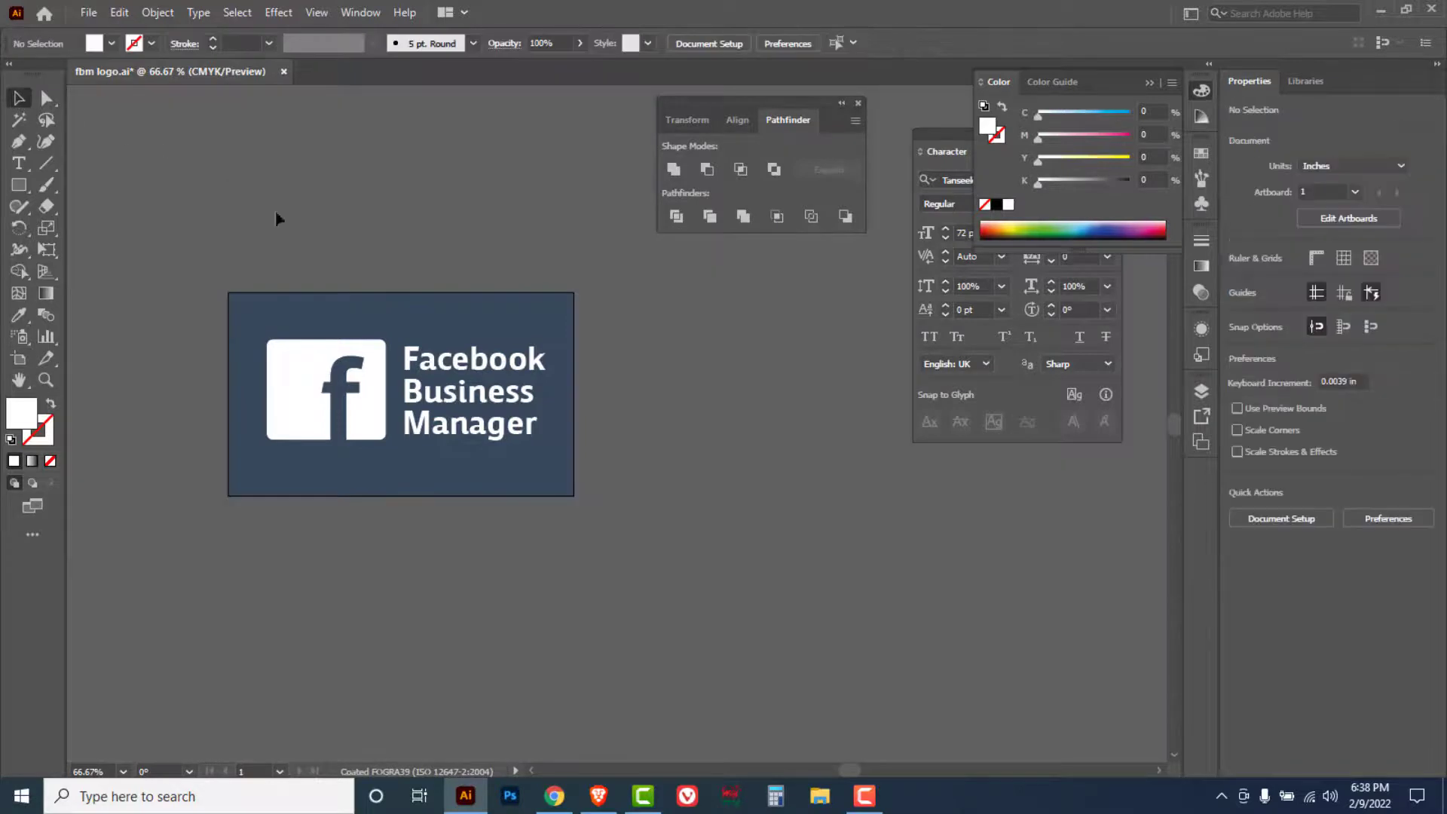
Export the logo as the JPEG "fbm logo" in CMYK at quality 10 (Maximum) and 300 ppi resolution
click(89, 13)
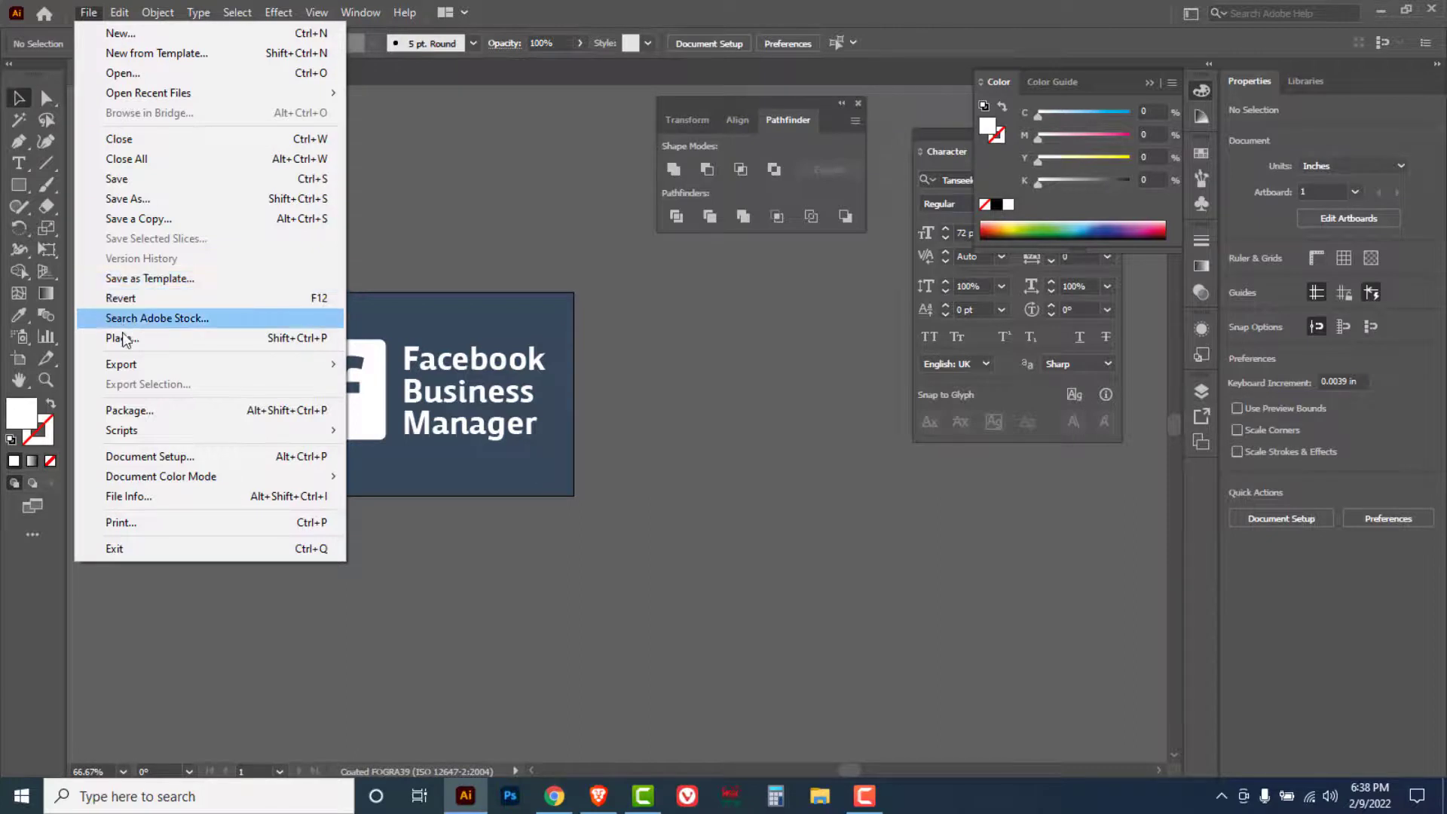
mouse_move(128, 367)
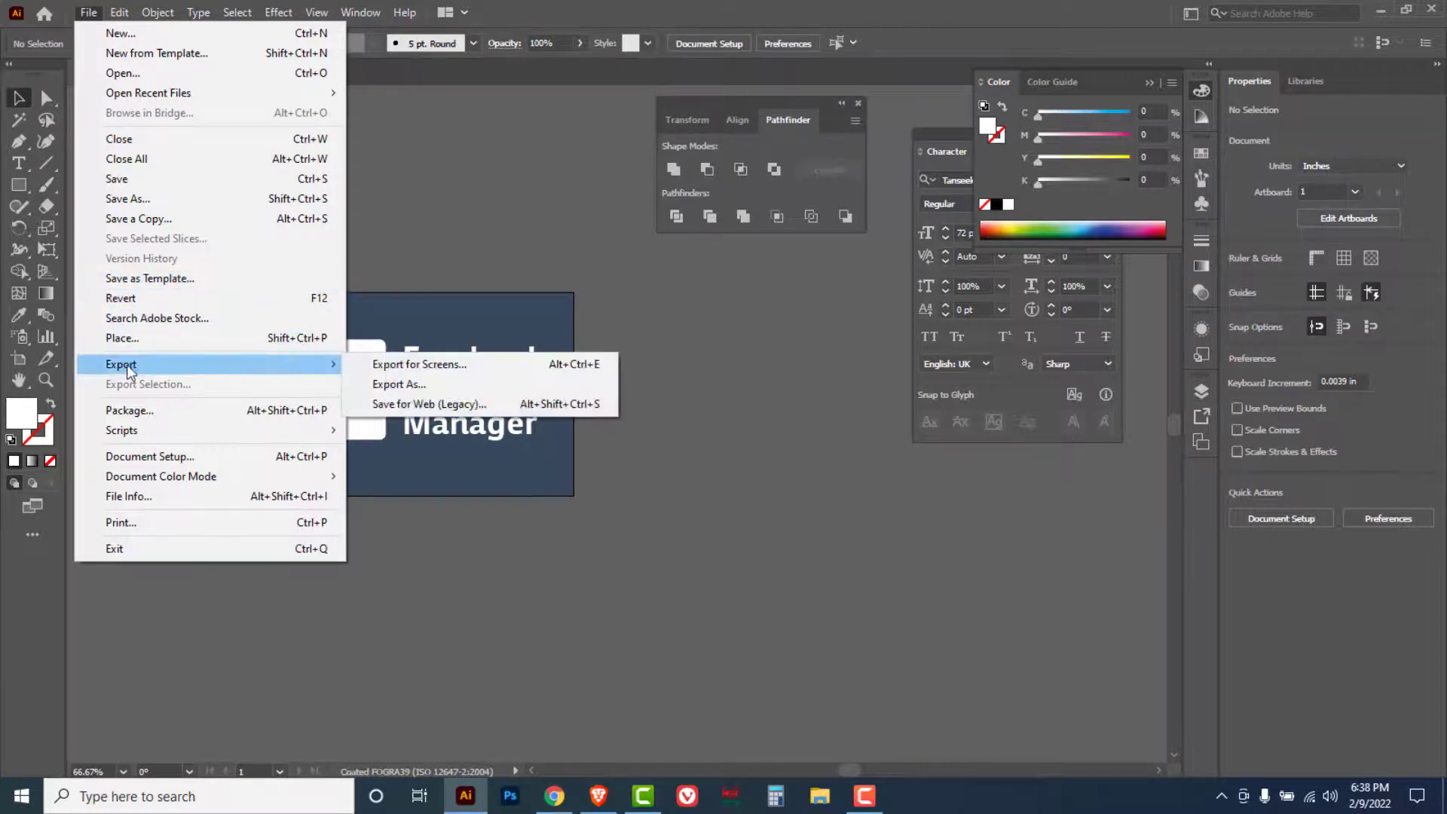
click(399, 385)
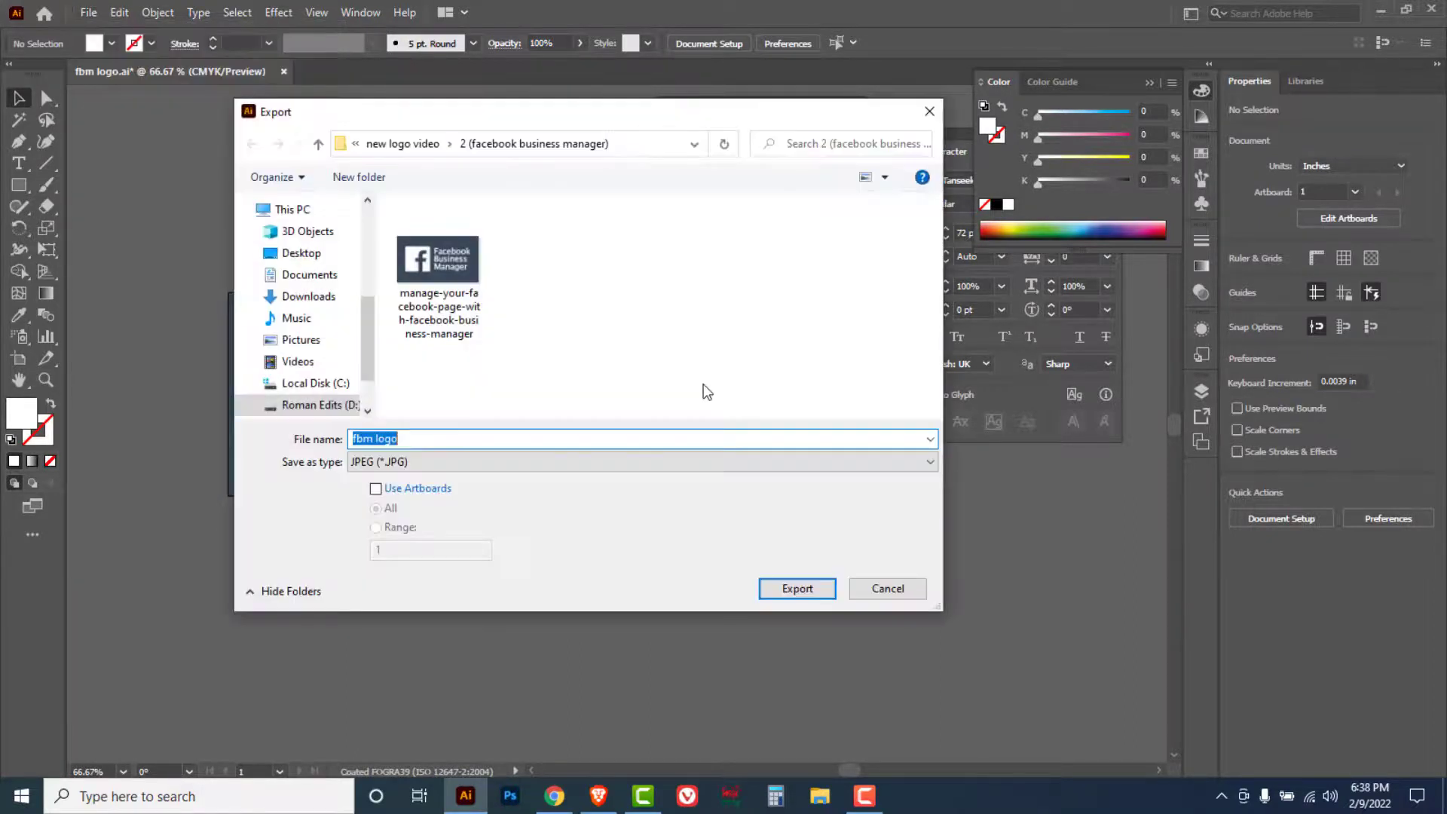
click(795, 589)
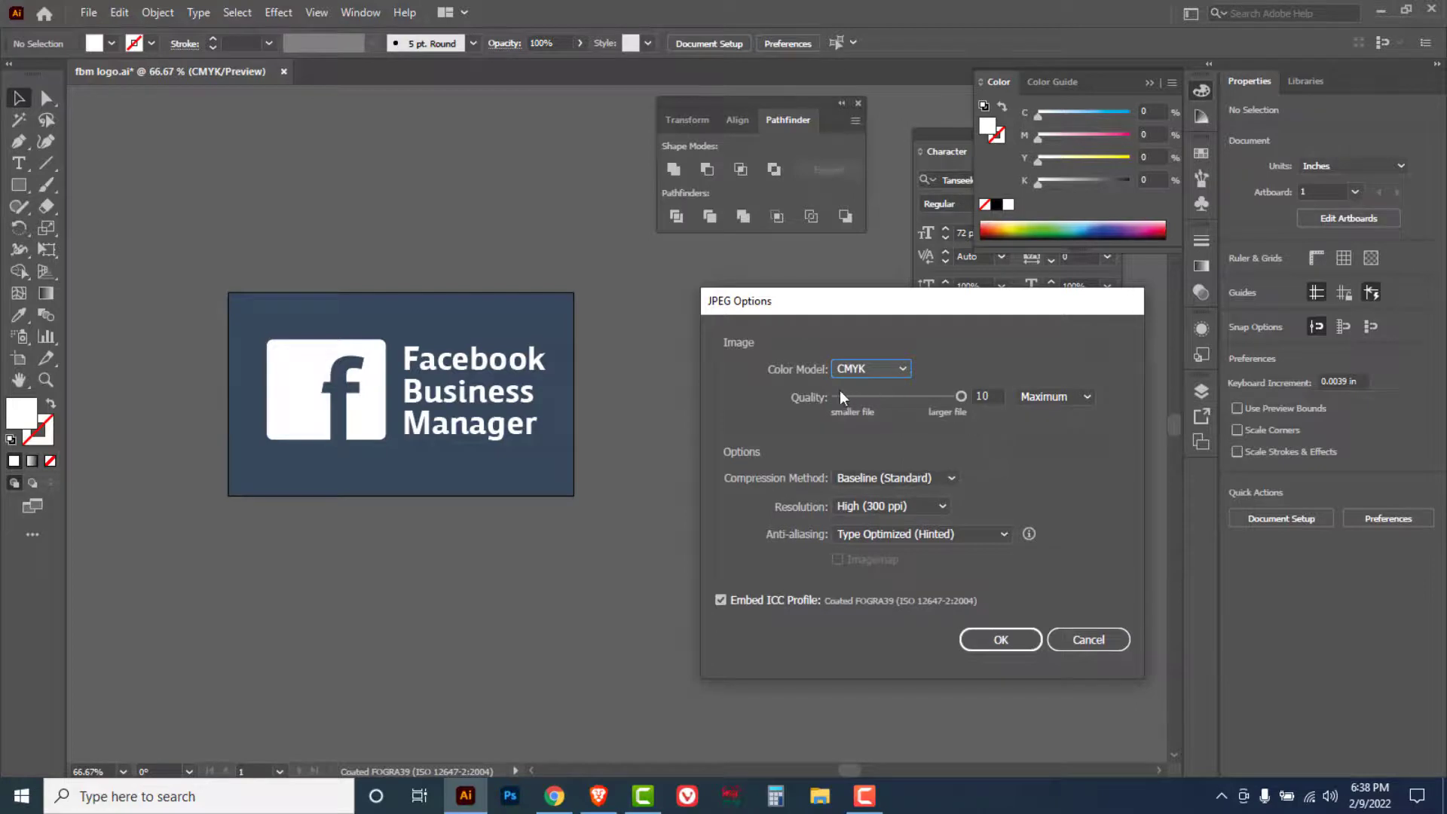
drag(954, 397, 971, 400)
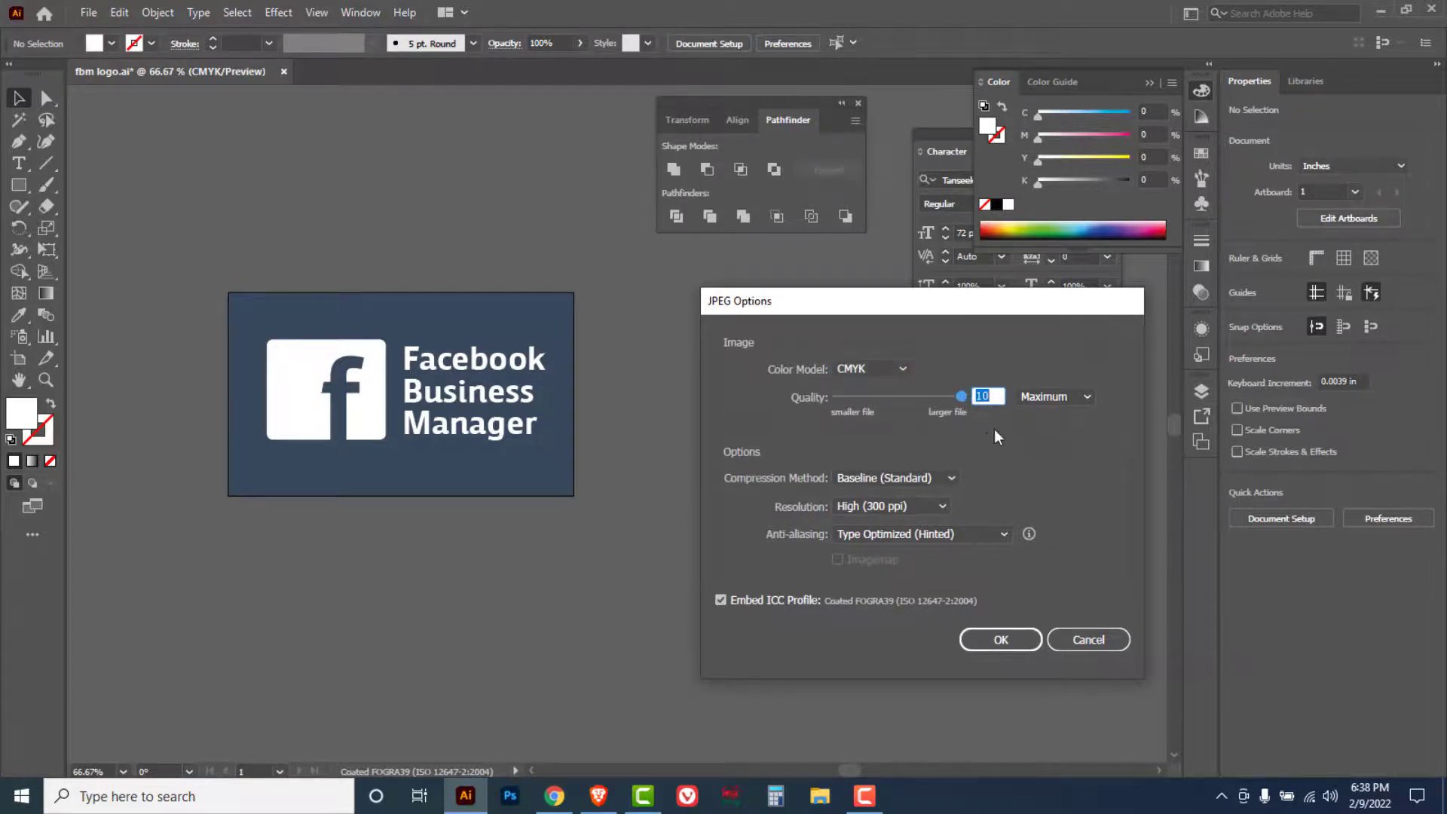
click(1003, 641)
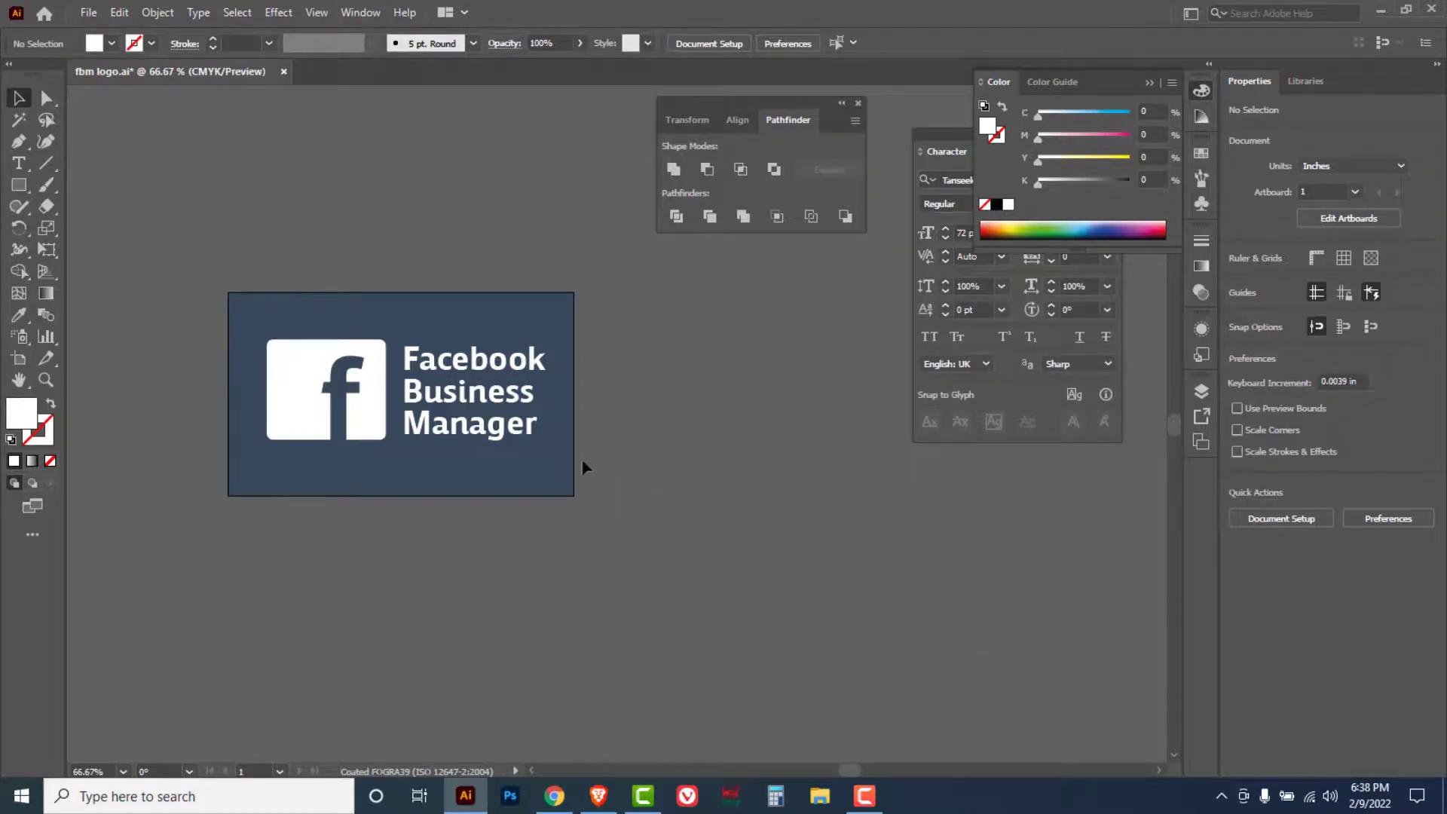
View the exported "fbm logo" JPEG in the Photos app in a maximized window
click(88, 12)
click(106, 74)
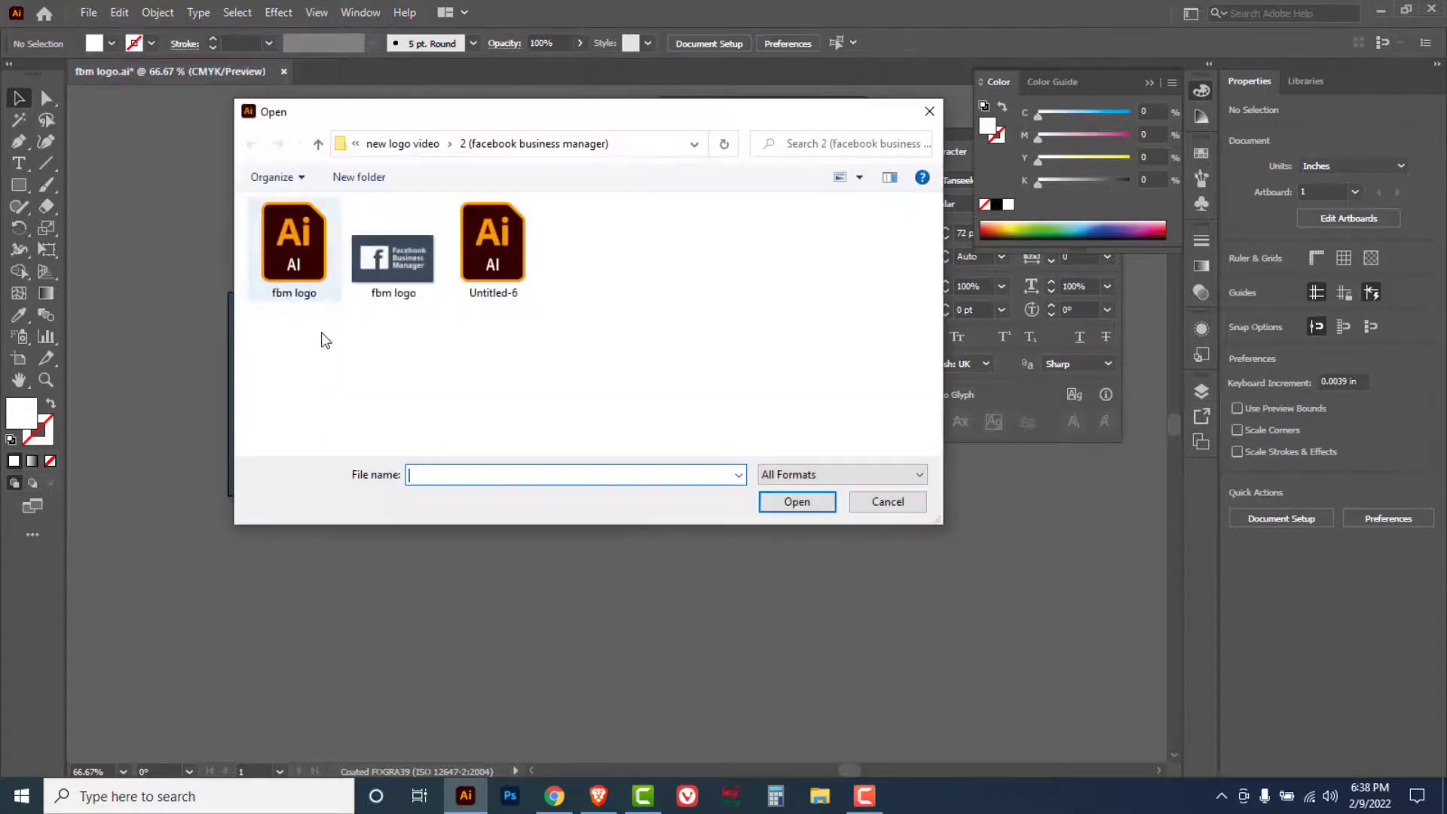
click(392, 258)
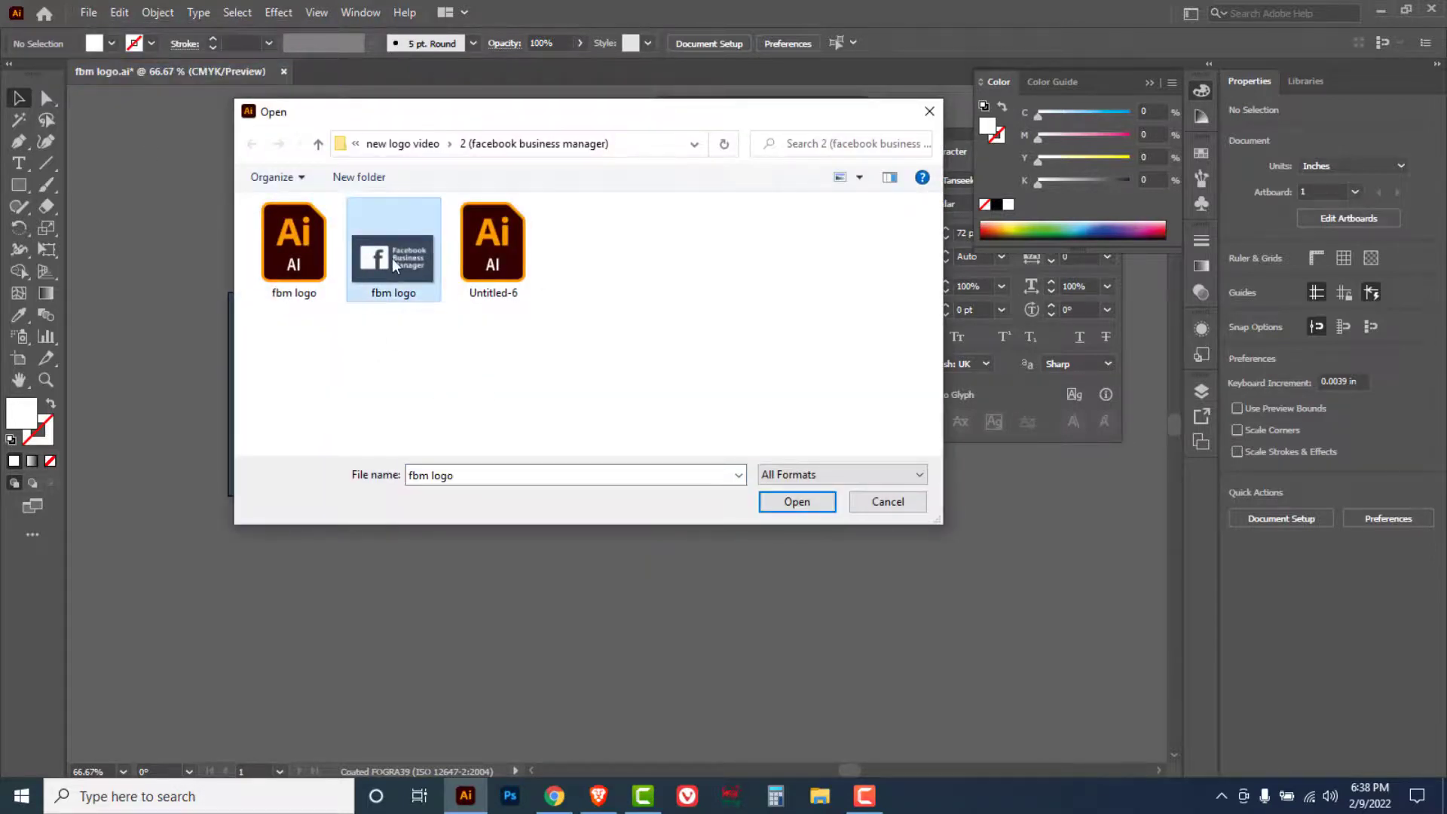
right_click(392, 258)
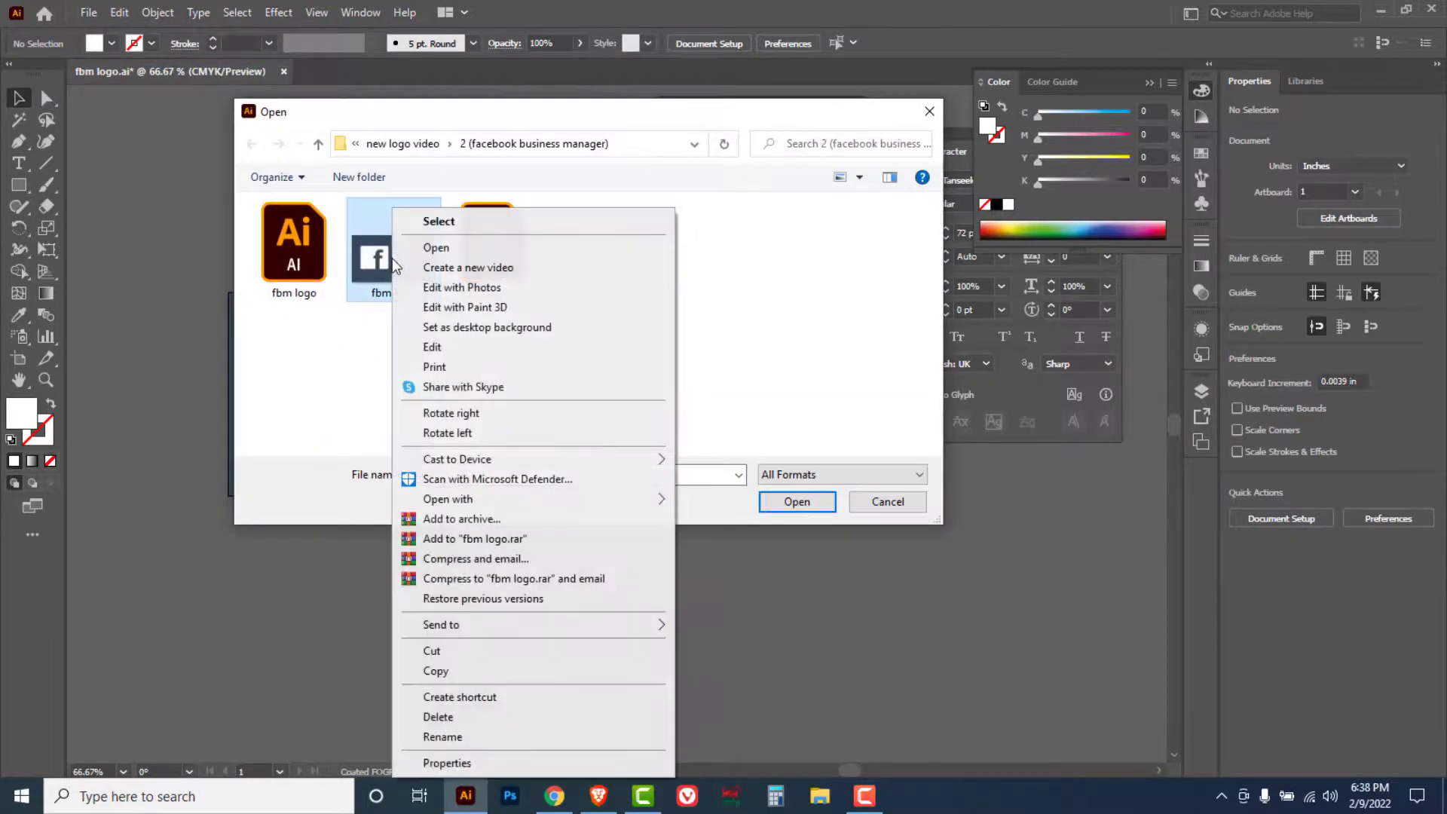
click(437, 248)
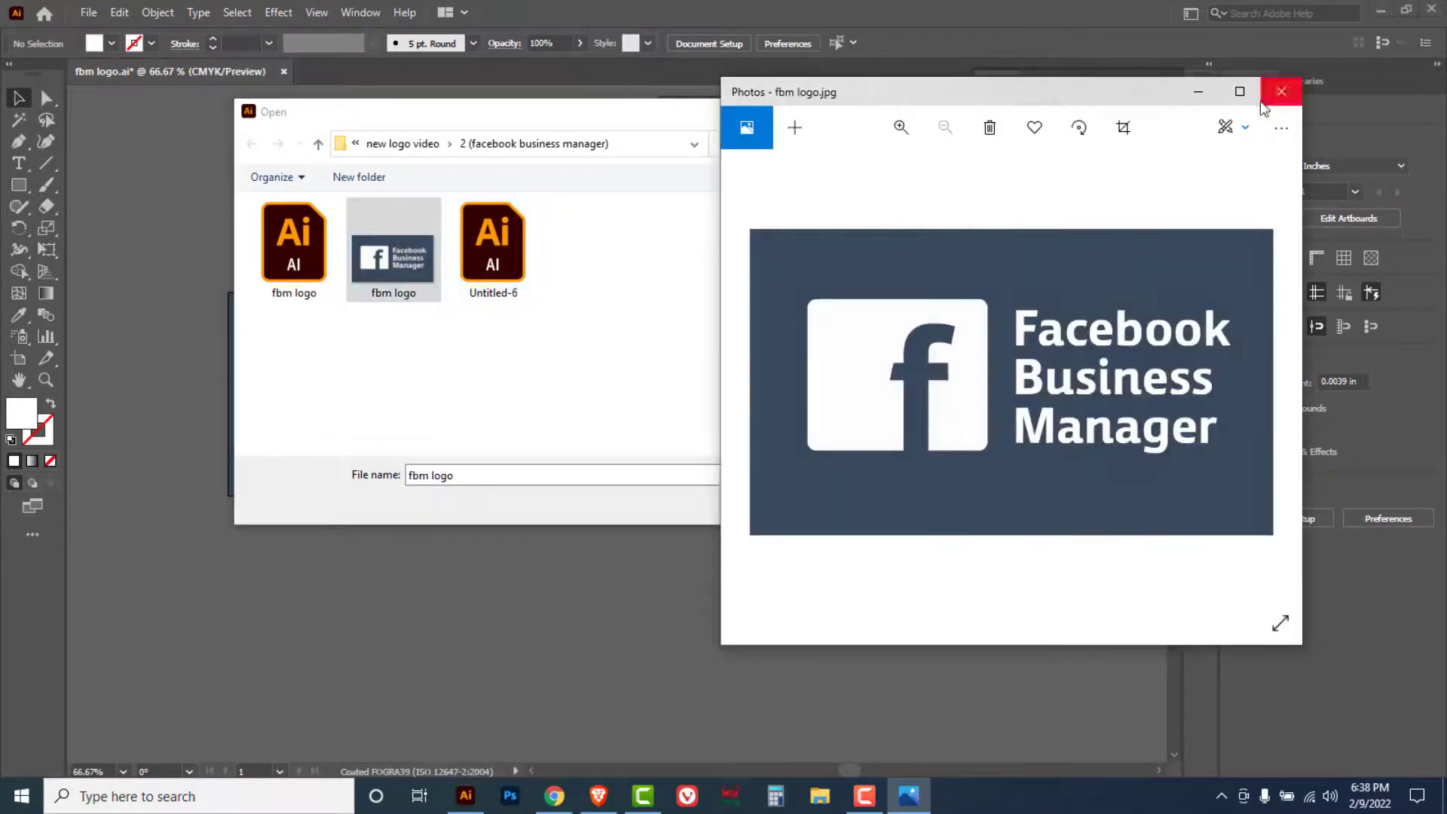
click(1240, 92)
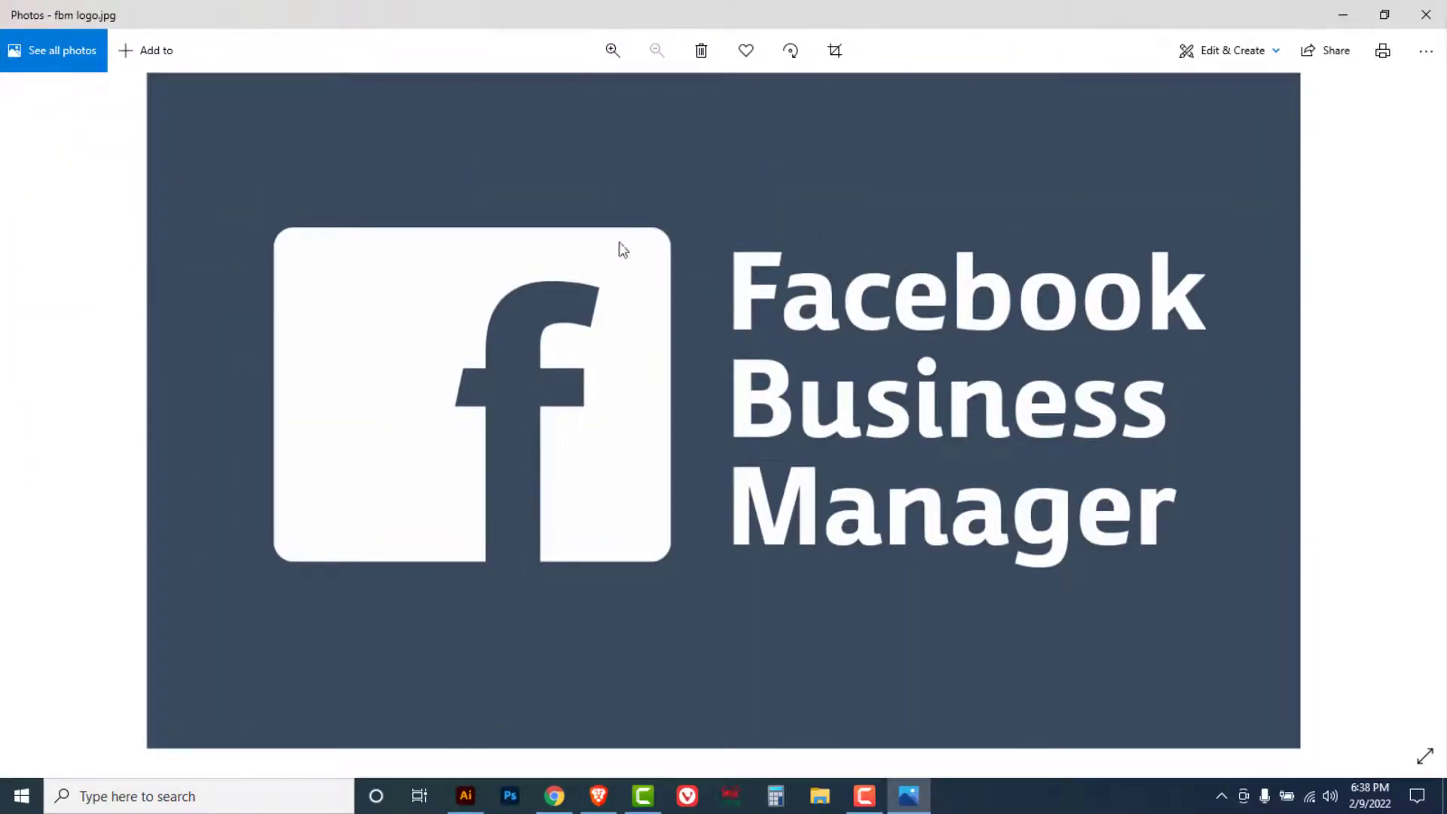